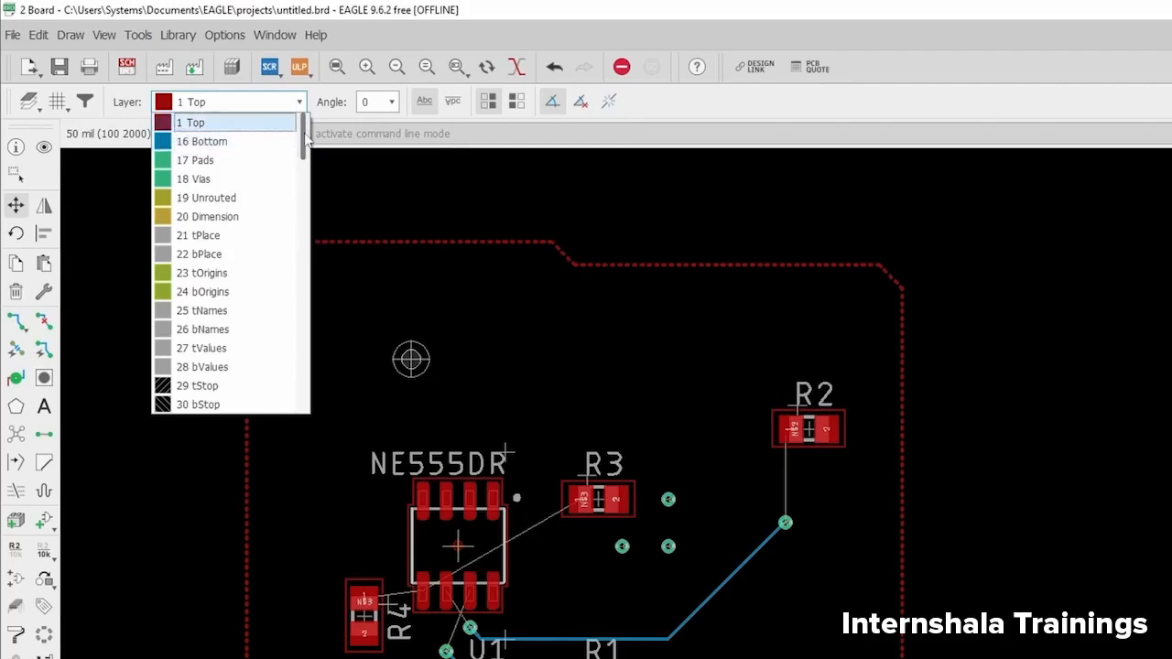
# - Scroll the board layer list down to the 200-series bmp layers
pyautogui.moveTo(303, 137); pyautogui.dragTo(286, 213)
# - Keep 1 Top as the active layer and zoom the canvas around U1
pyautogui.scroll(8, 286, 214)
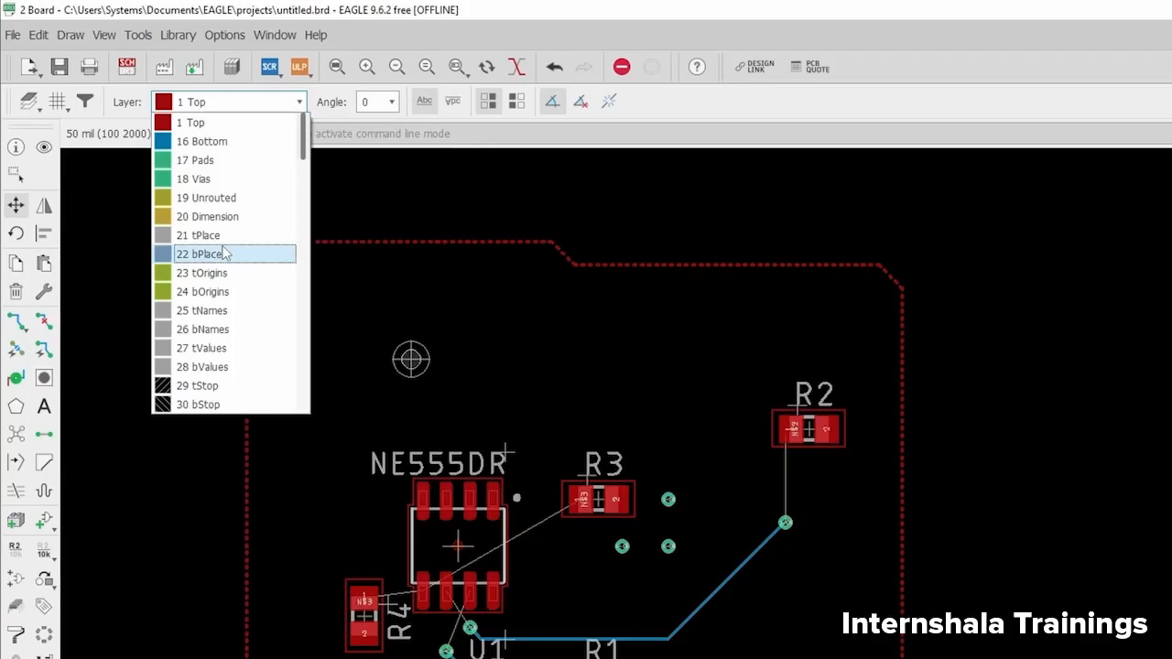
pyautogui.click(207, 124)
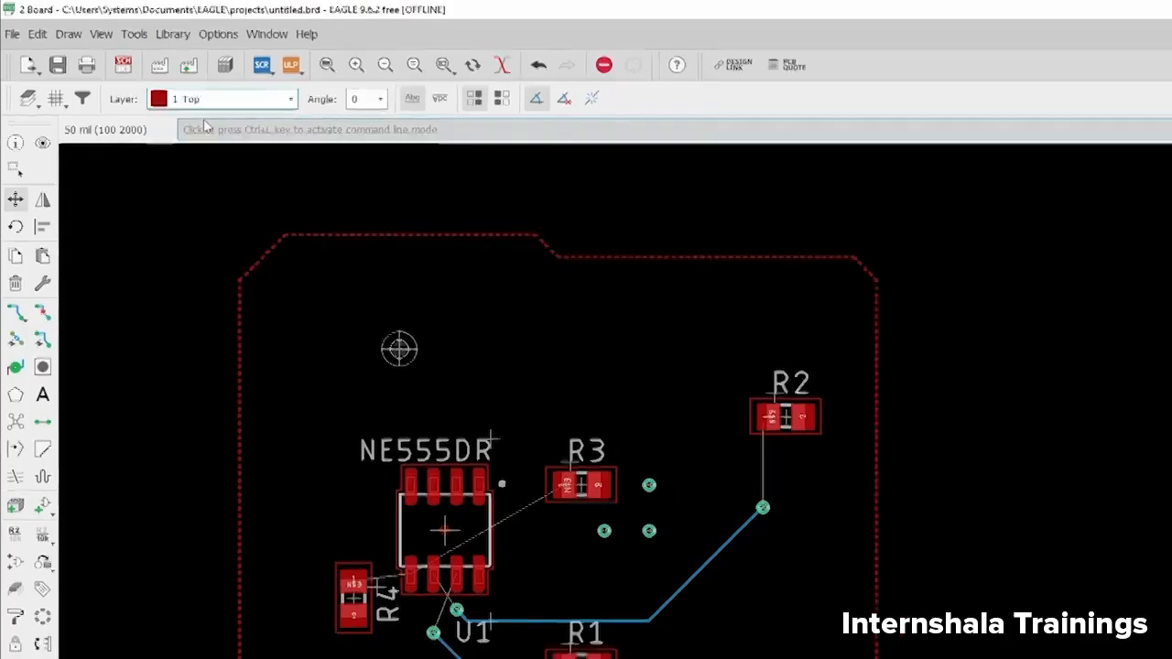
pyautogui.scroll(5, 439, 600)
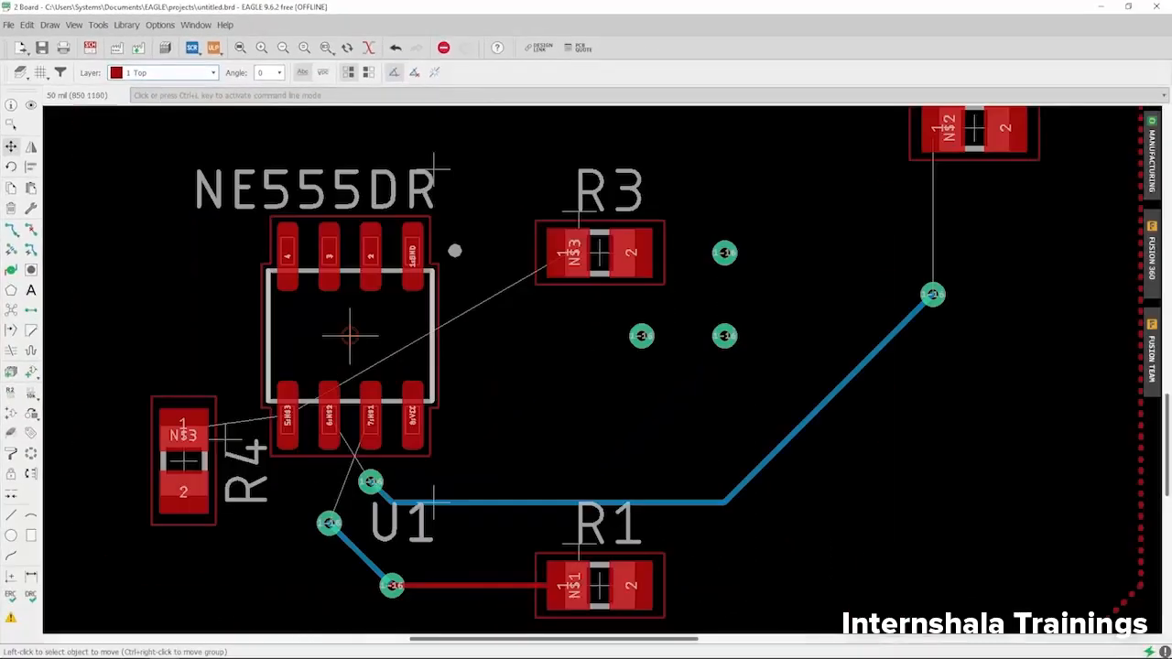
pyautogui.scroll(3, 311, 366)
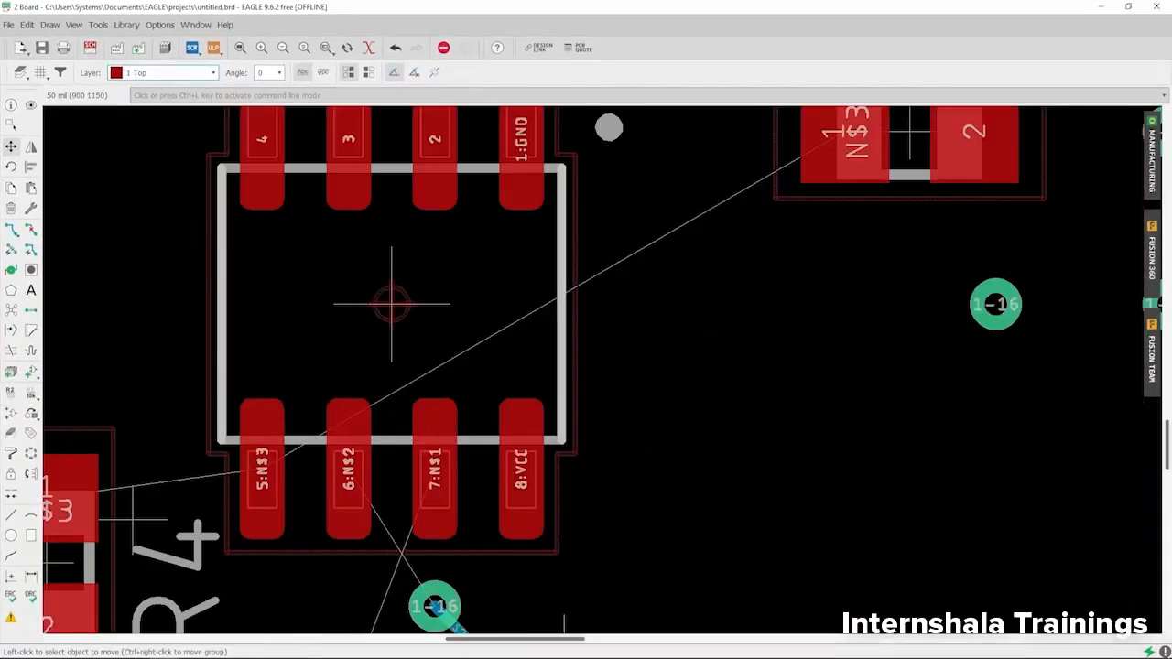
pyautogui.scroll(-3, 380, 330)
pyautogui.scroll(2, 384, 328)
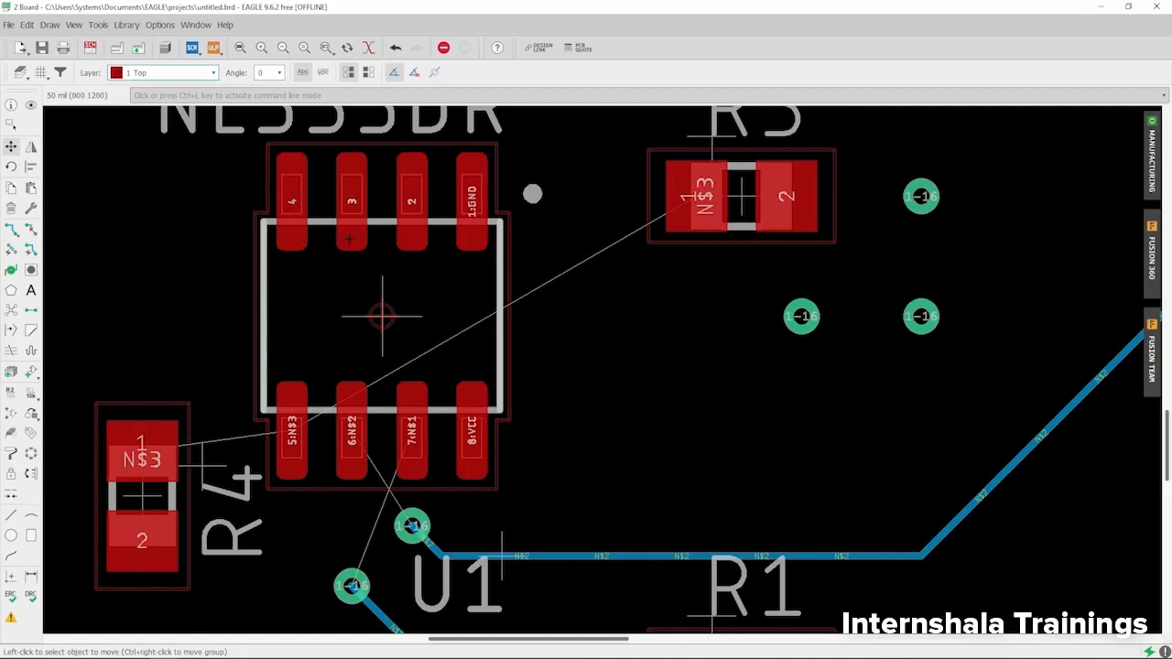
pyautogui.scroll(-5, 355, 319)
pyautogui.scroll(4, 354, 319)
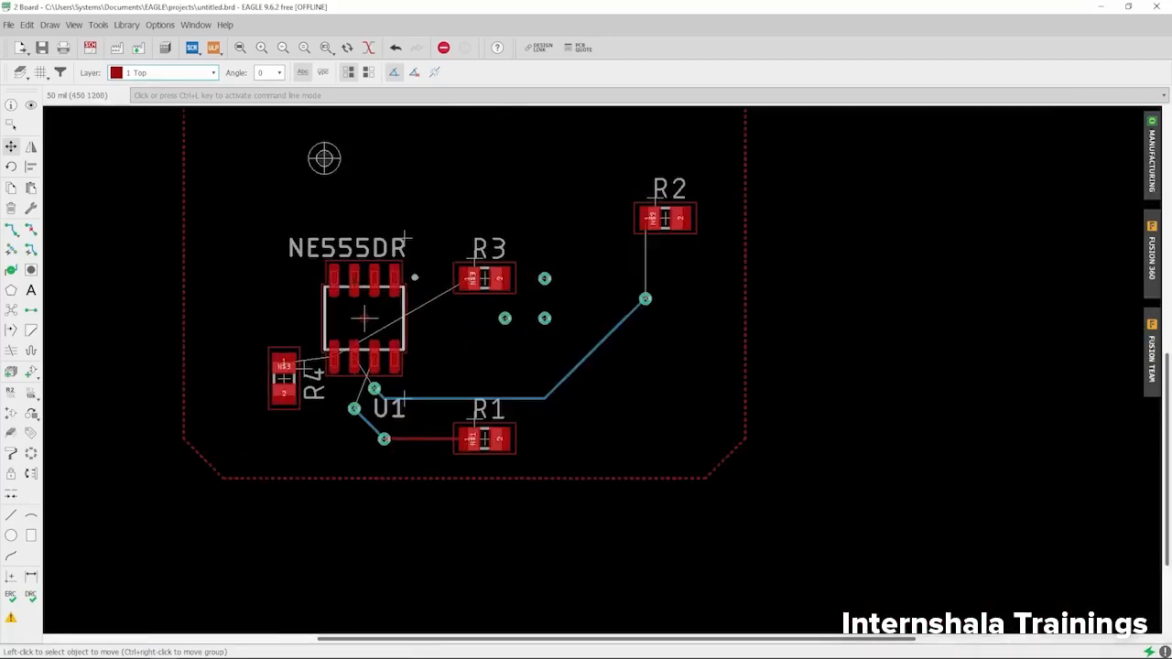
pyautogui.scroll(2, 355, 303)
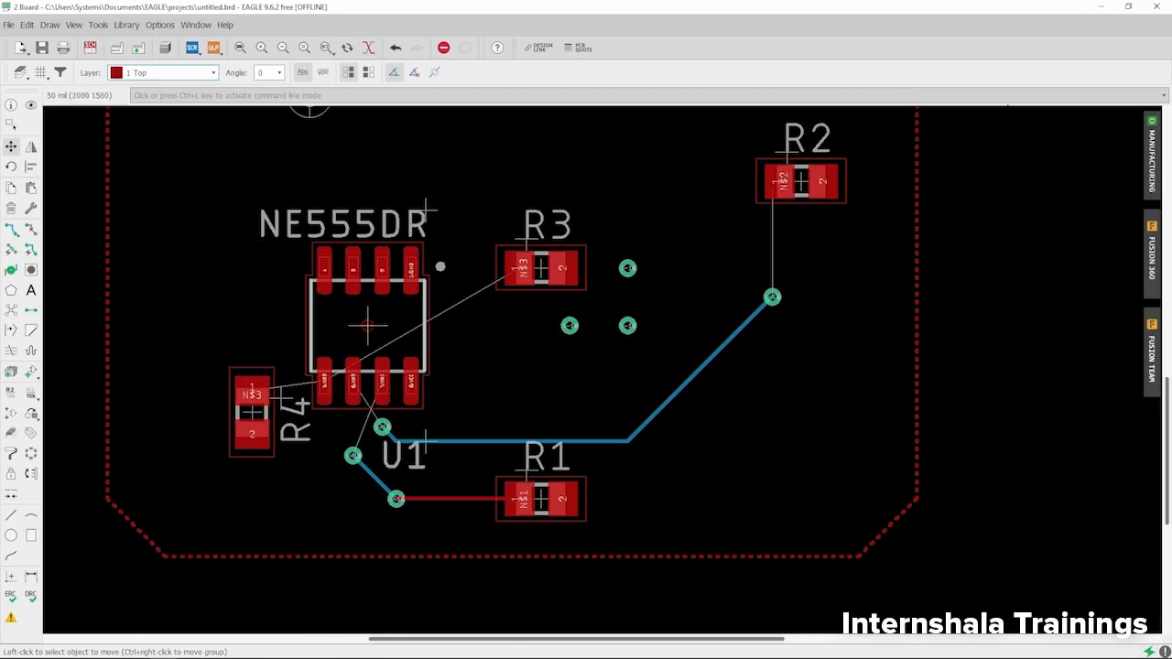
pyautogui.scroll(1, 332, 272)
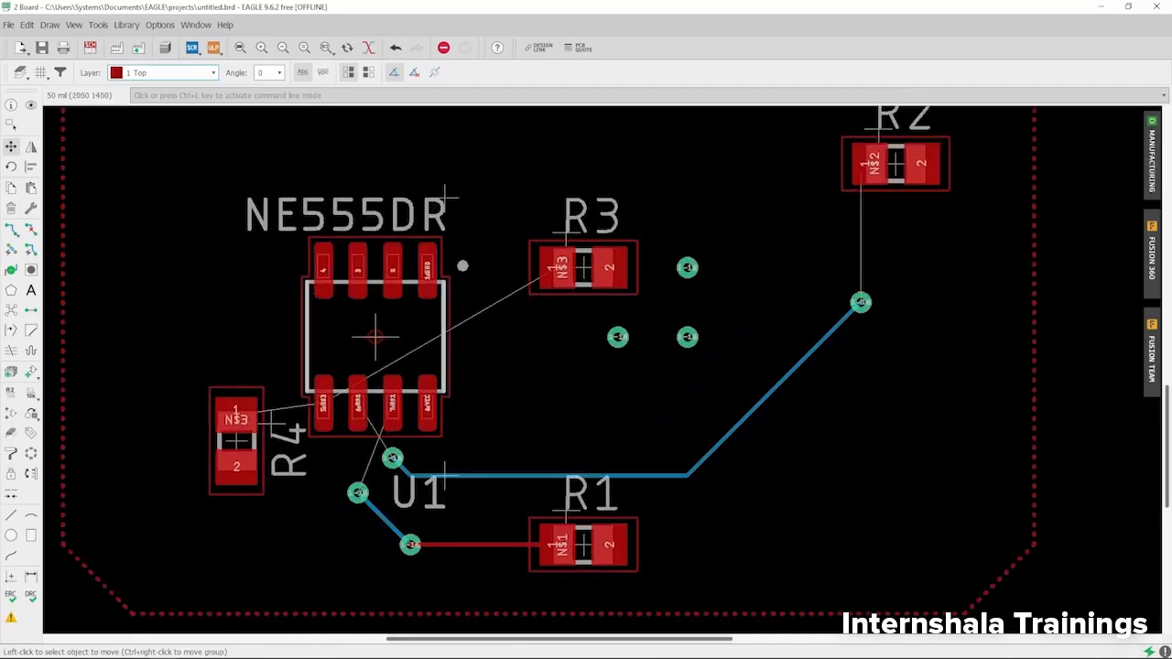
pyautogui.click(1152, 155)
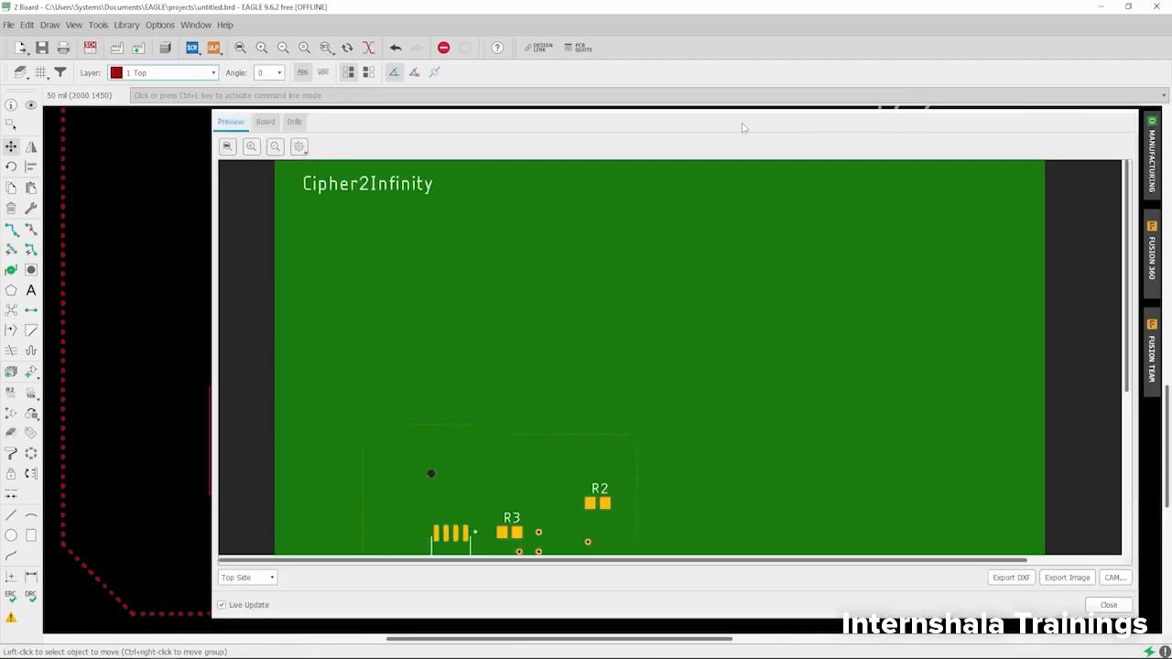
pyautogui.moveTo(742, 129); pyautogui.dragTo(696, 5)
pyautogui.scroll(-2, 558, 230)
pyautogui.scroll(3, 445, 308)
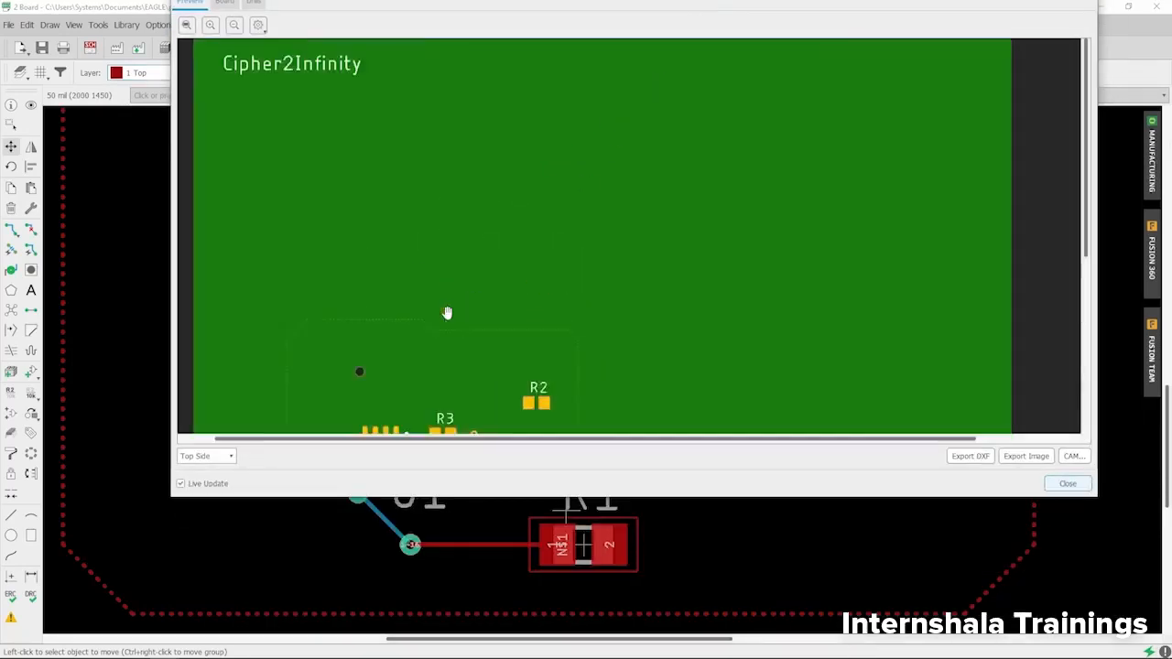
pyautogui.moveTo(443, 351); pyautogui.dragTo(479, 220)
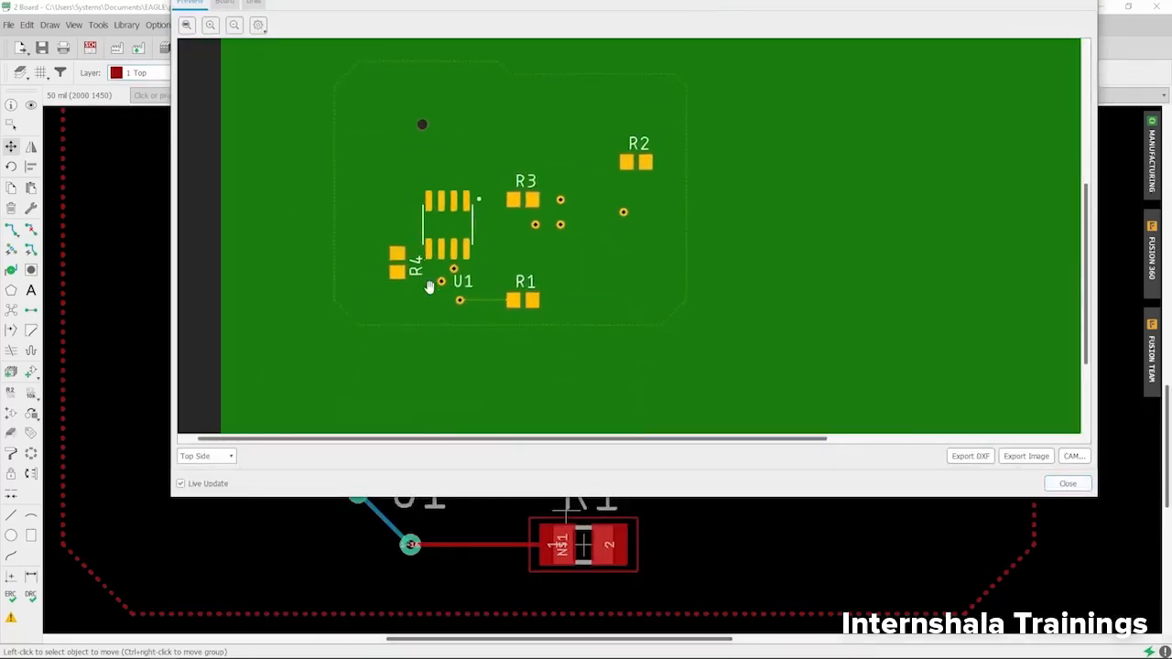
pyautogui.scroll(2, 429, 288)
pyautogui.moveTo(447, 332); pyautogui.dragTo(453, 243)
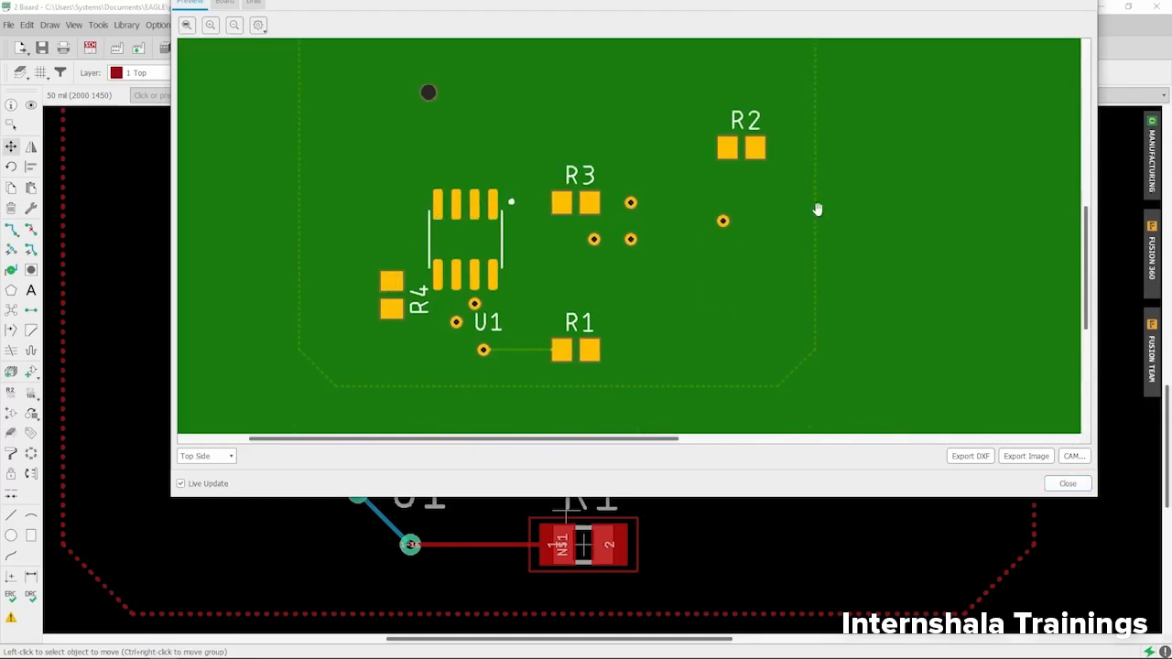
pyautogui.click(1068, 484)
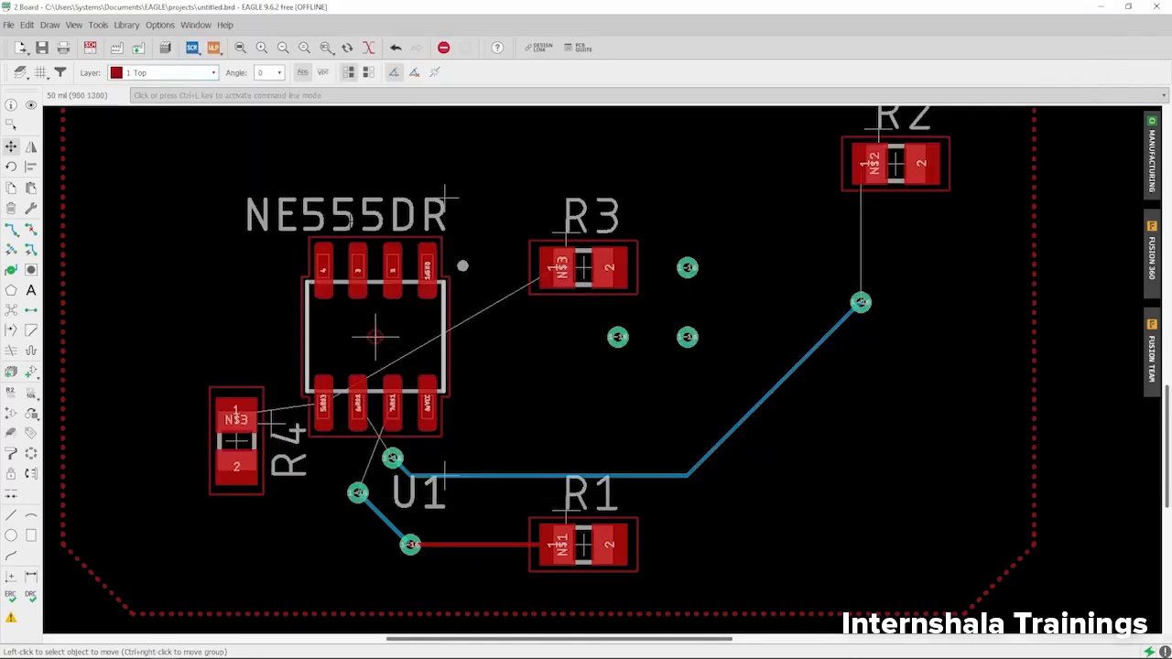
# - Make 16 Bottom the active board layer
pyautogui.click(202, 73)
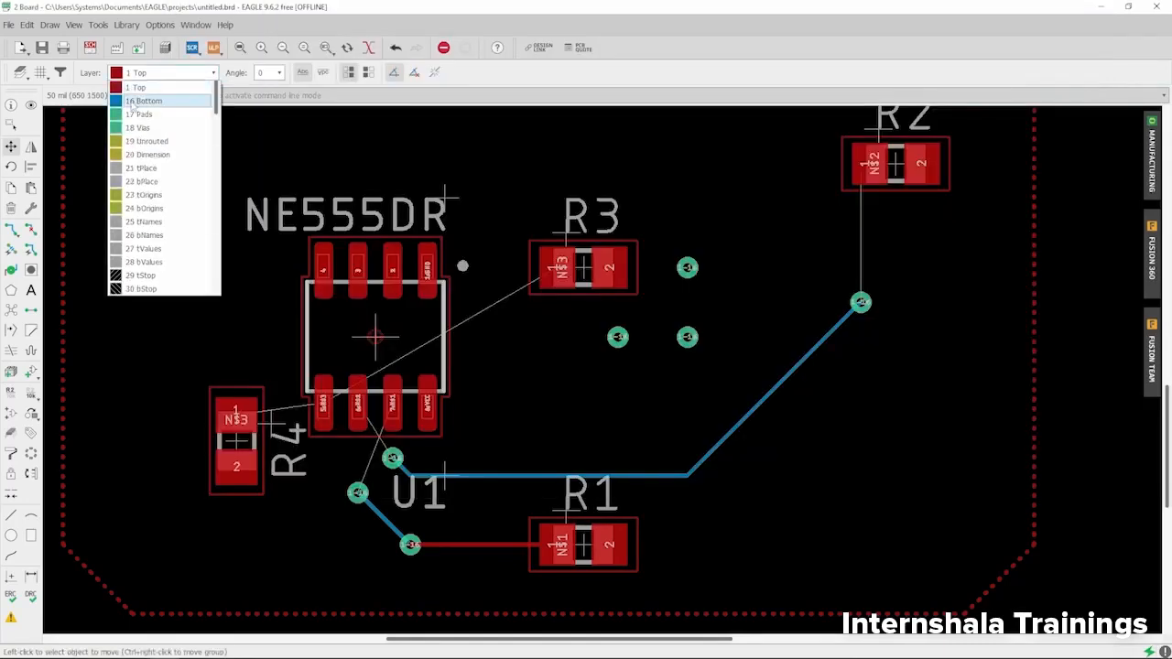
pyautogui.click(163, 100)
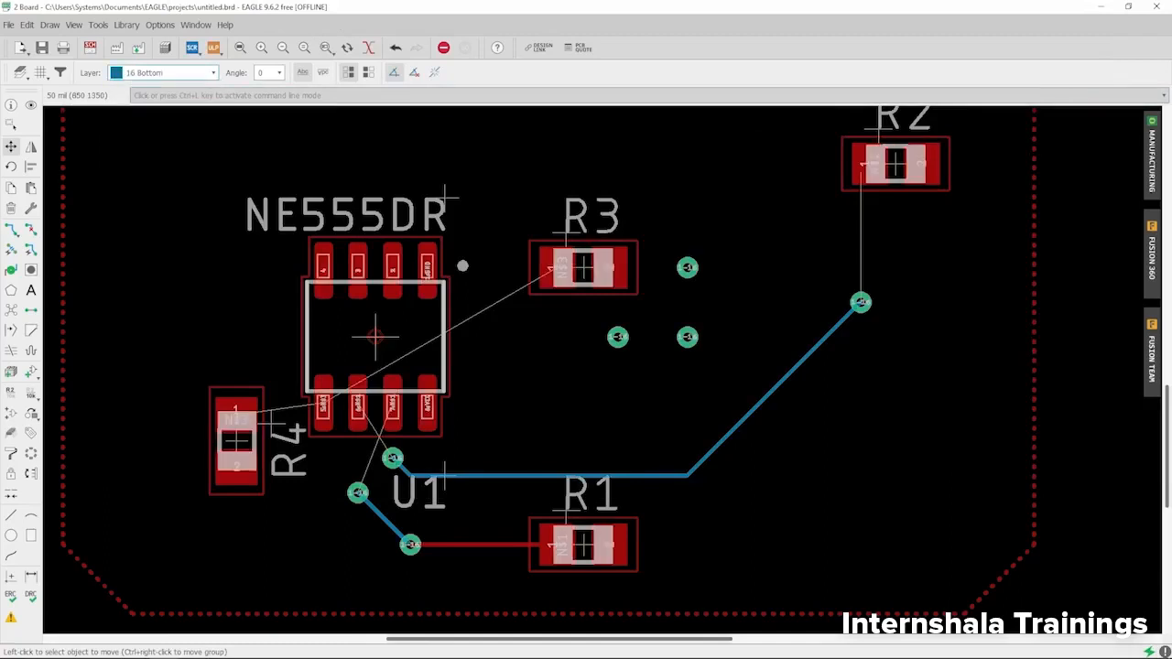
pyautogui.scroll(-2, 308, 204)
pyautogui.scroll(4, 396, 356)
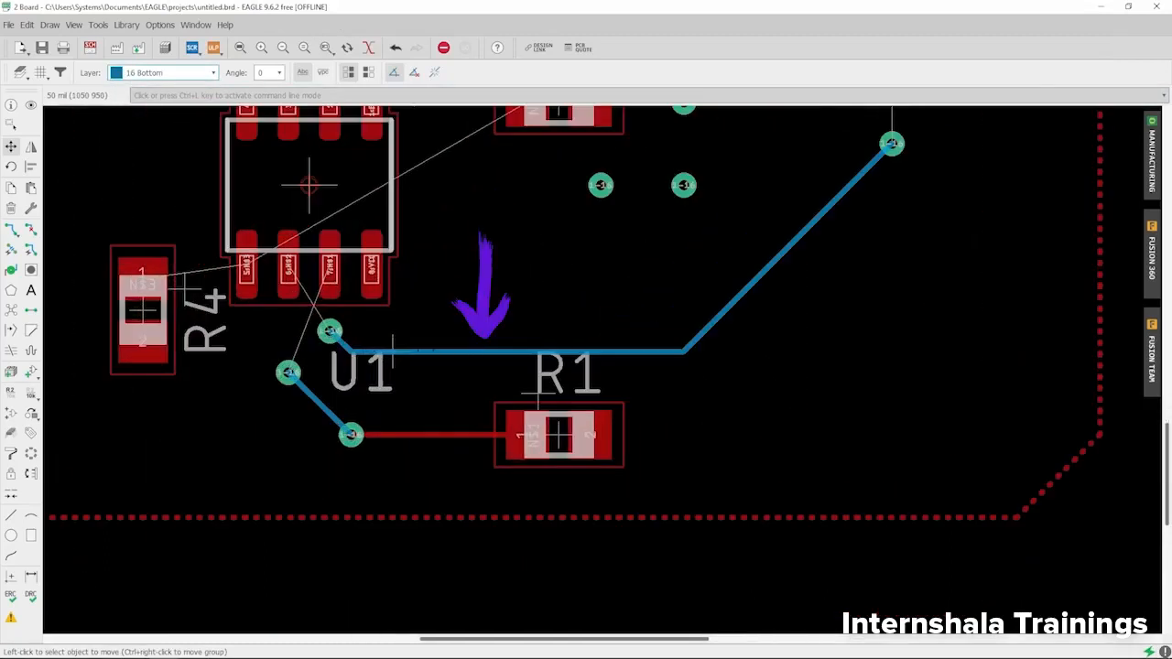
pyautogui.scroll(-2, 428, 353)
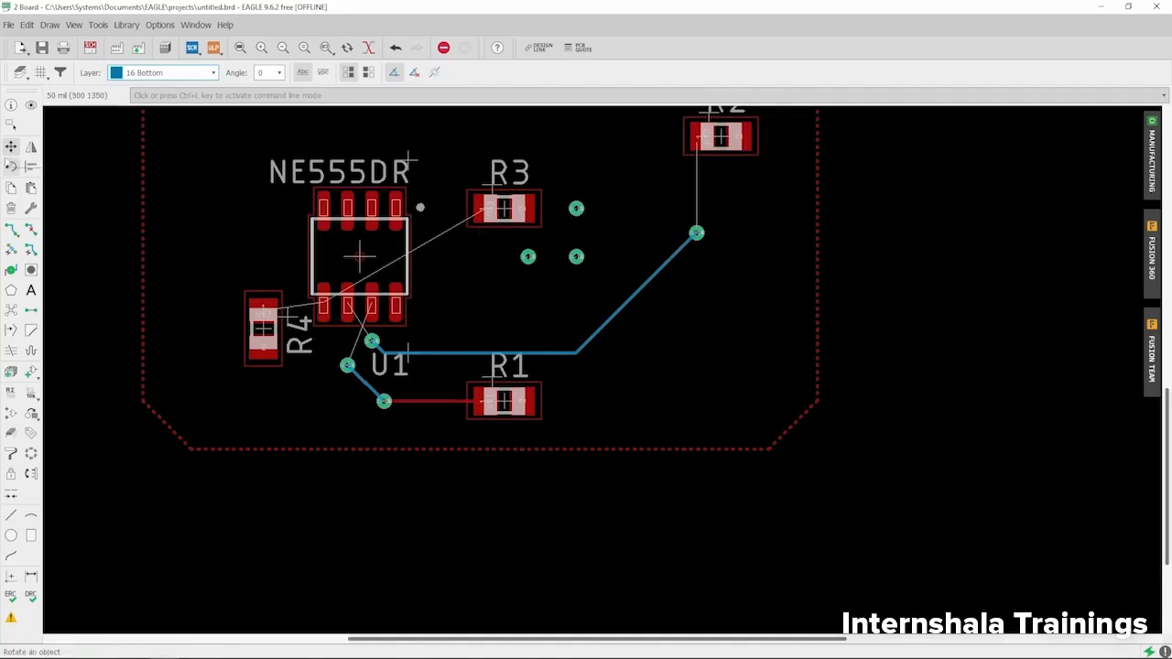
# - Mirror resistor R3 onto the bottom layer and open the manufacturing board preview
pyautogui.click(30, 147)
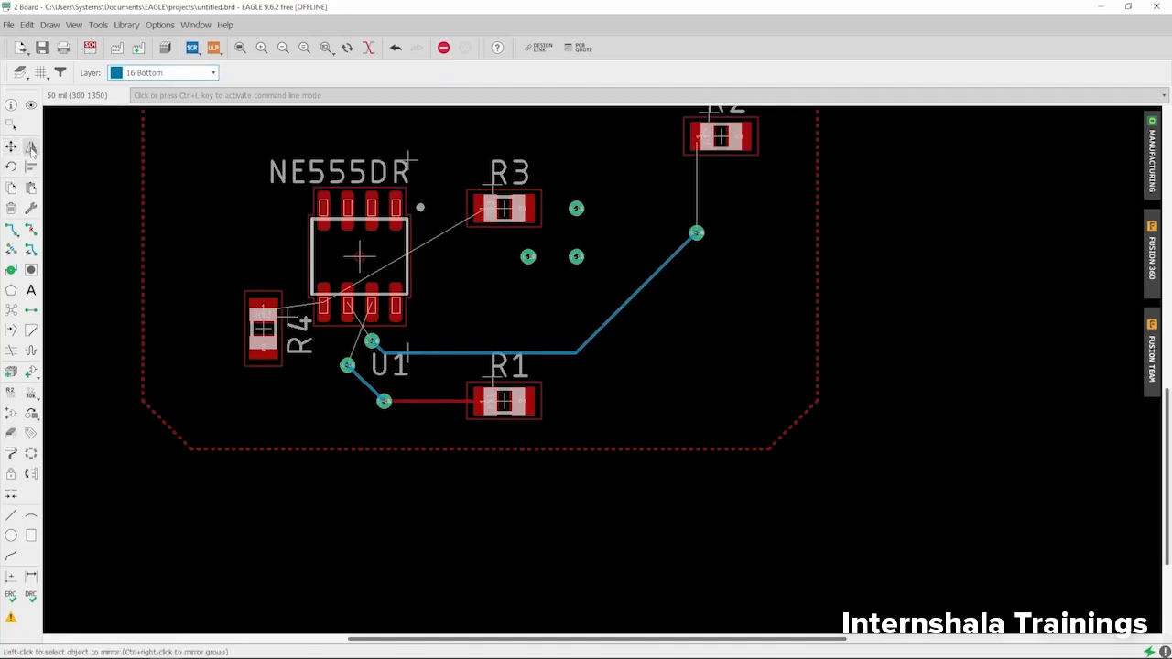
pyautogui.scroll(1, 504, 207)
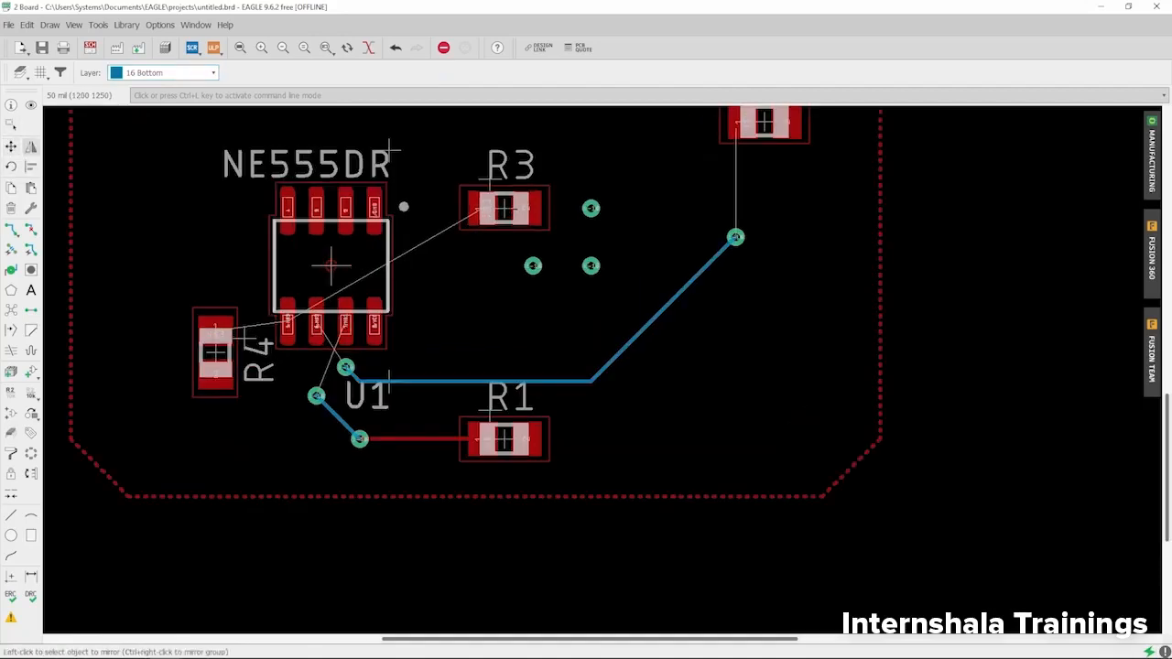
pyautogui.click(504, 208)
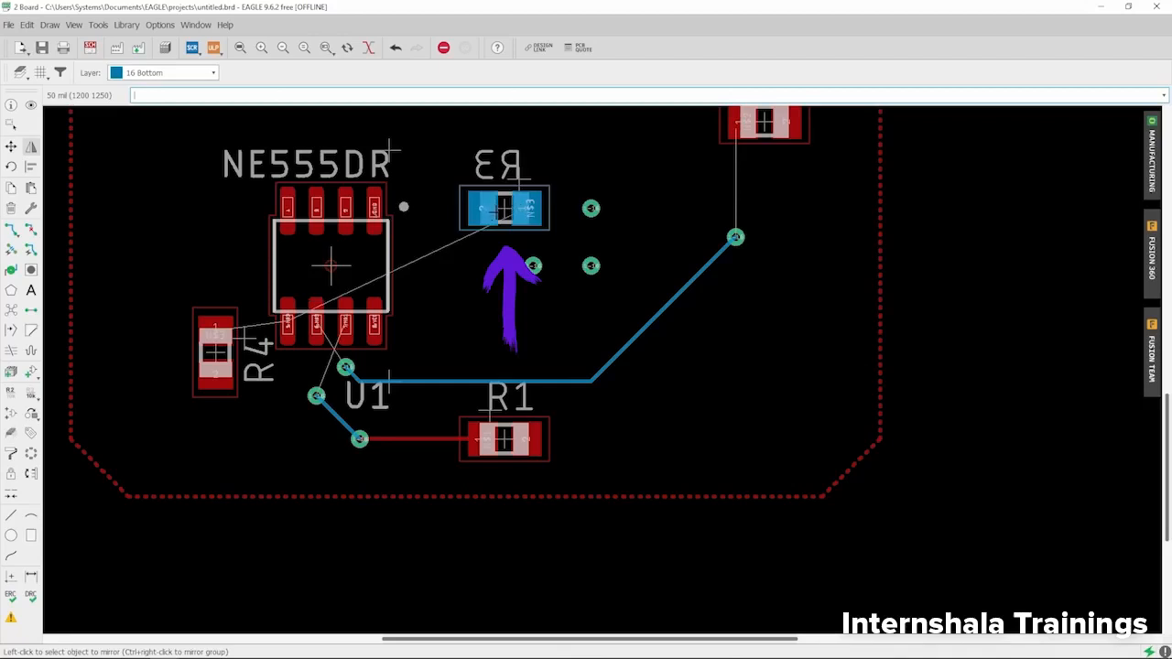
pyautogui.scroll(1, 478, 217)
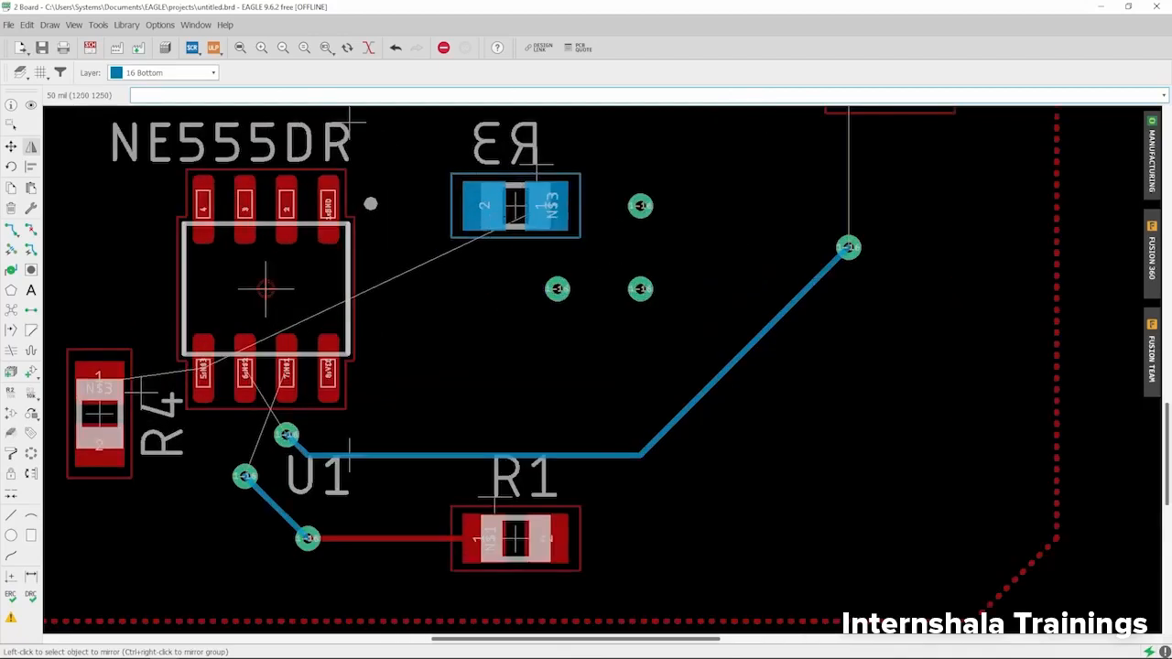
pyautogui.scroll(-1, 484, 231)
pyautogui.click(1153, 153)
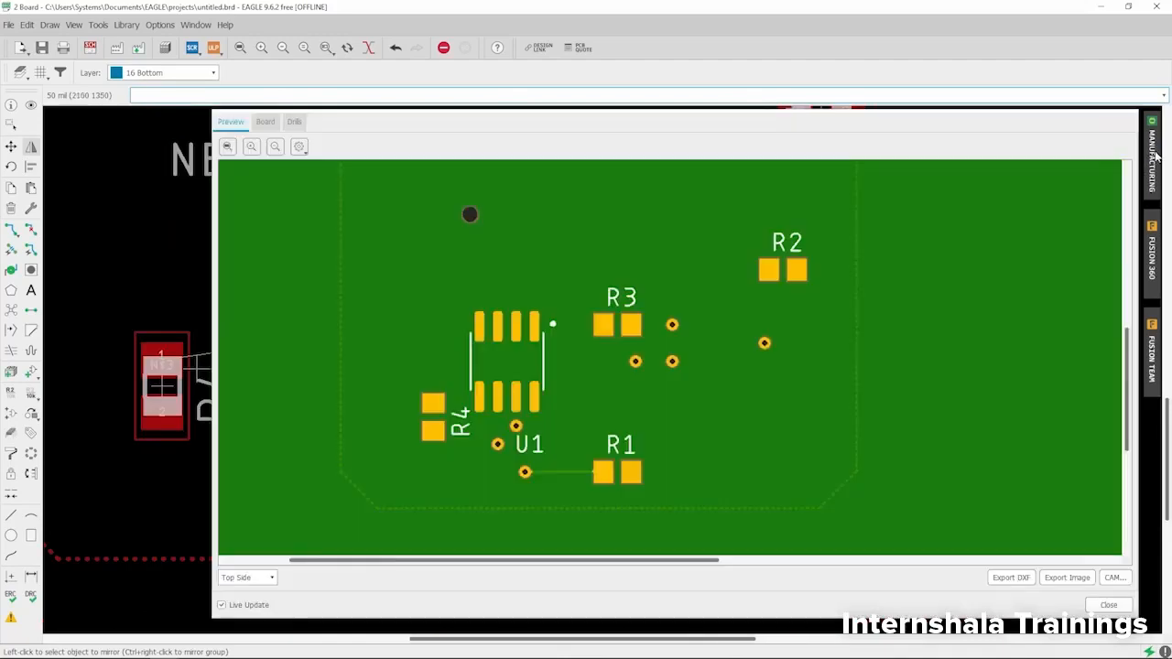
# - Switch the preview to Bottom Side and pan to R3 and its vias
pyautogui.scroll(-2, 571, 229)
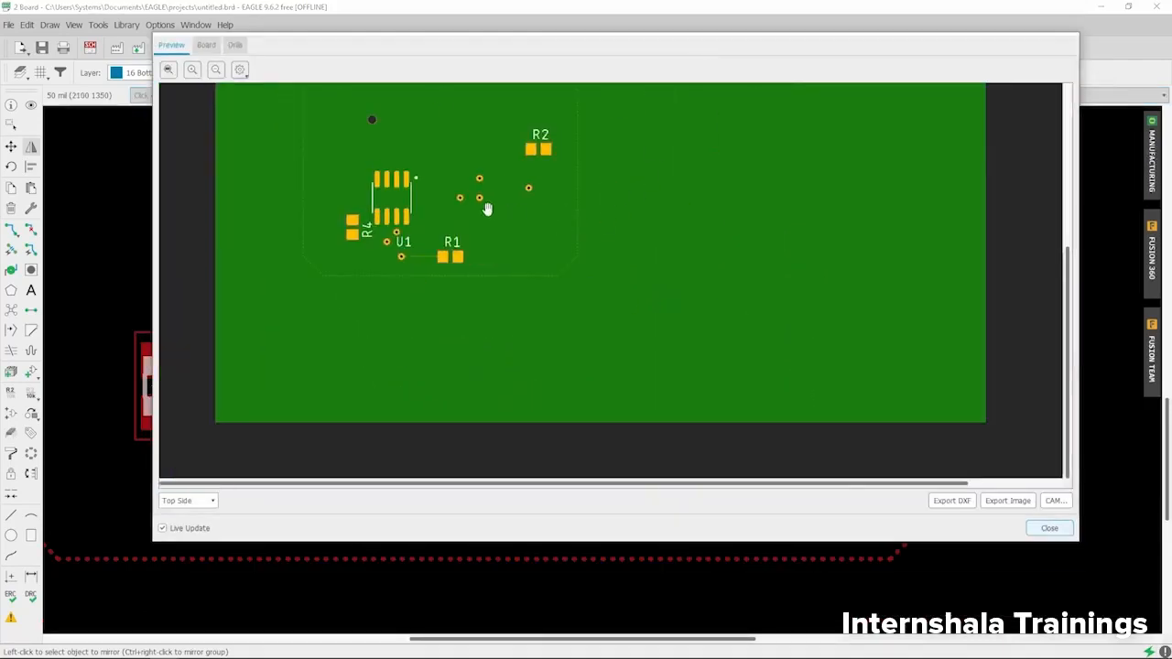
pyautogui.click(205, 503)
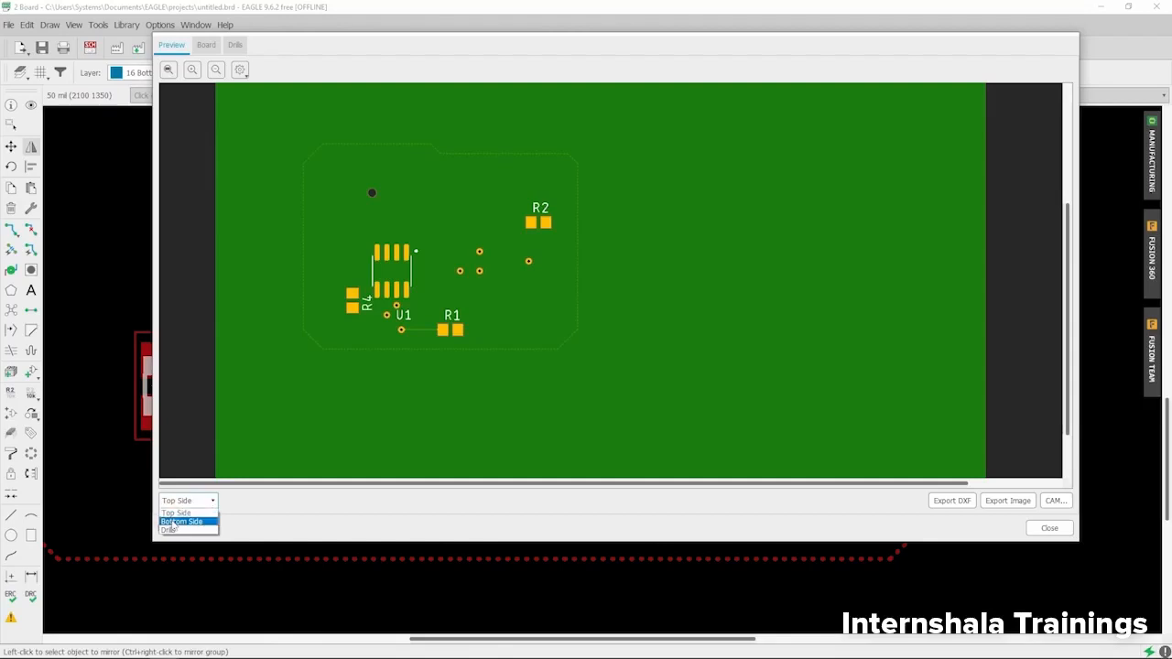
pyautogui.click(178, 522)
pyautogui.scroll(2, 907, 291)
pyautogui.moveTo(904, 385); pyautogui.dragTo(659, 220)
pyautogui.scroll(3, 654, 236)
pyautogui.moveTo(622, 398); pyautogui.dragTo(590, 251)
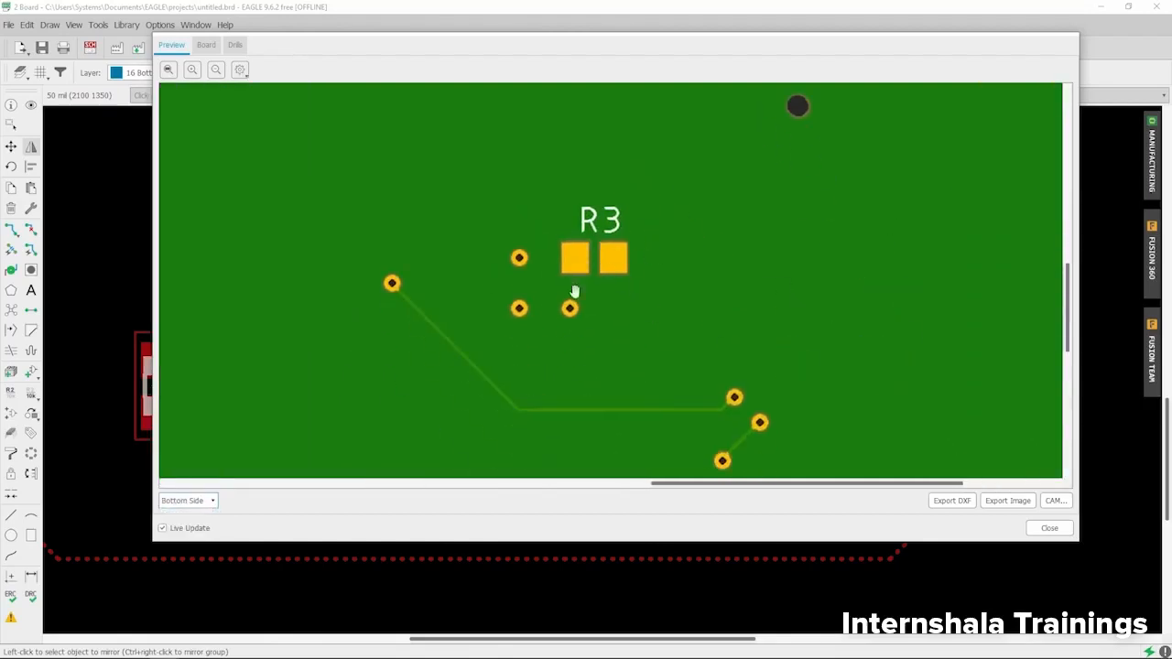
# - Close the board preview and zoom the board layout
pyautogui.click(1049, 528)
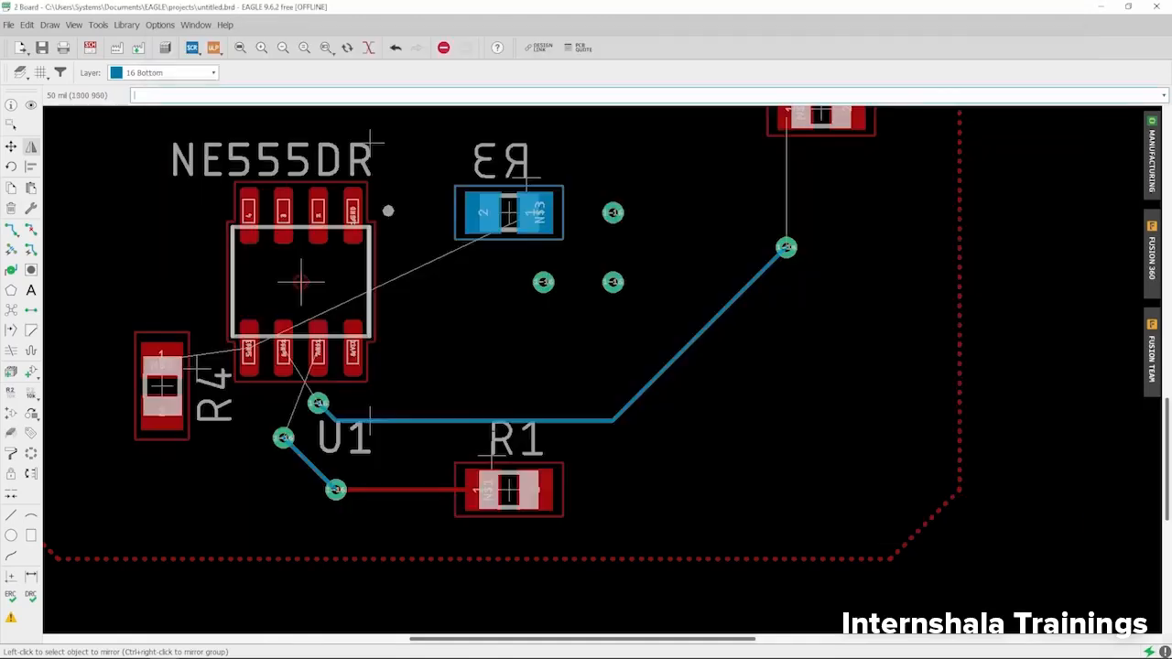
pyautogui.scroll(-3, 502, 481)
pyautogui.scroll(-3, 413, 291)
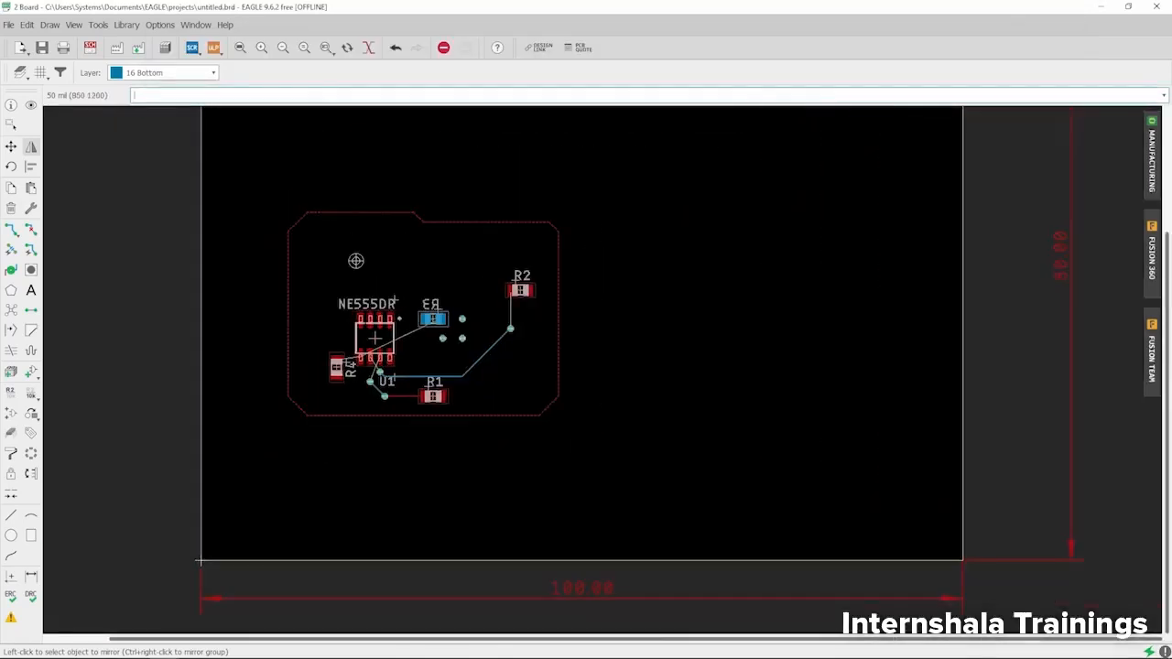
pyautogui.scroll(4, 384, 396)
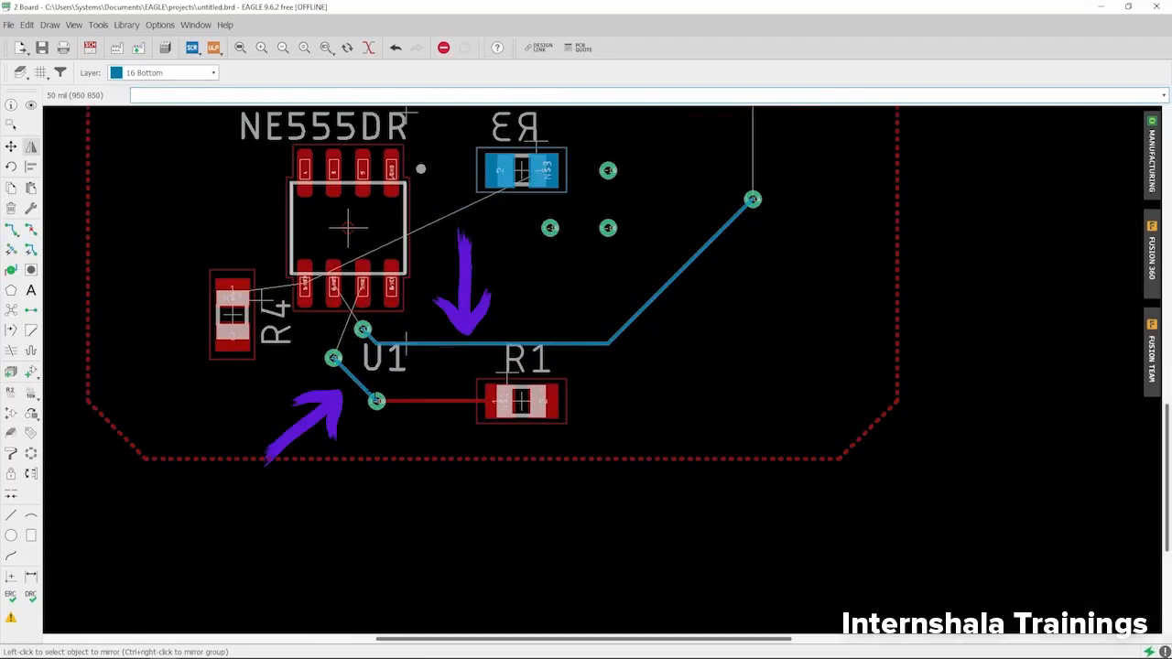
# - Reopen the bottom-side preview, inspect R3's pads and traces below it, then close it
pyautogui.click(1153, 151)
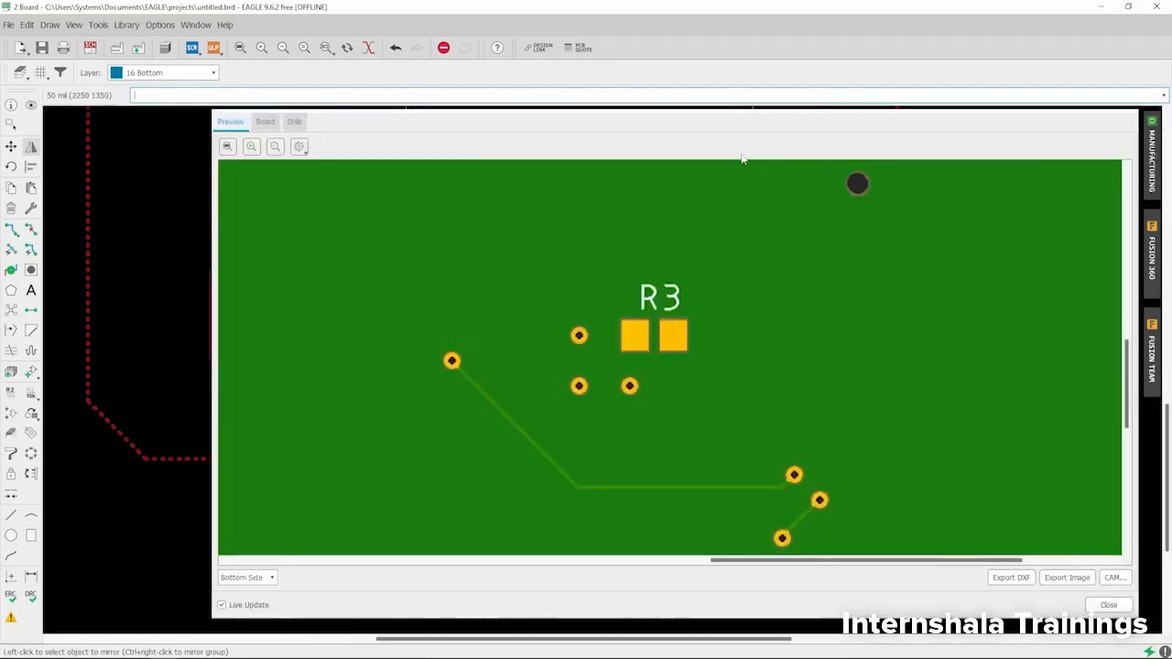
pyautogui.moveTo(742, 158); pyautogui.dragTo(696, 67)
pyautogui.scroll(-1, 589, 270)
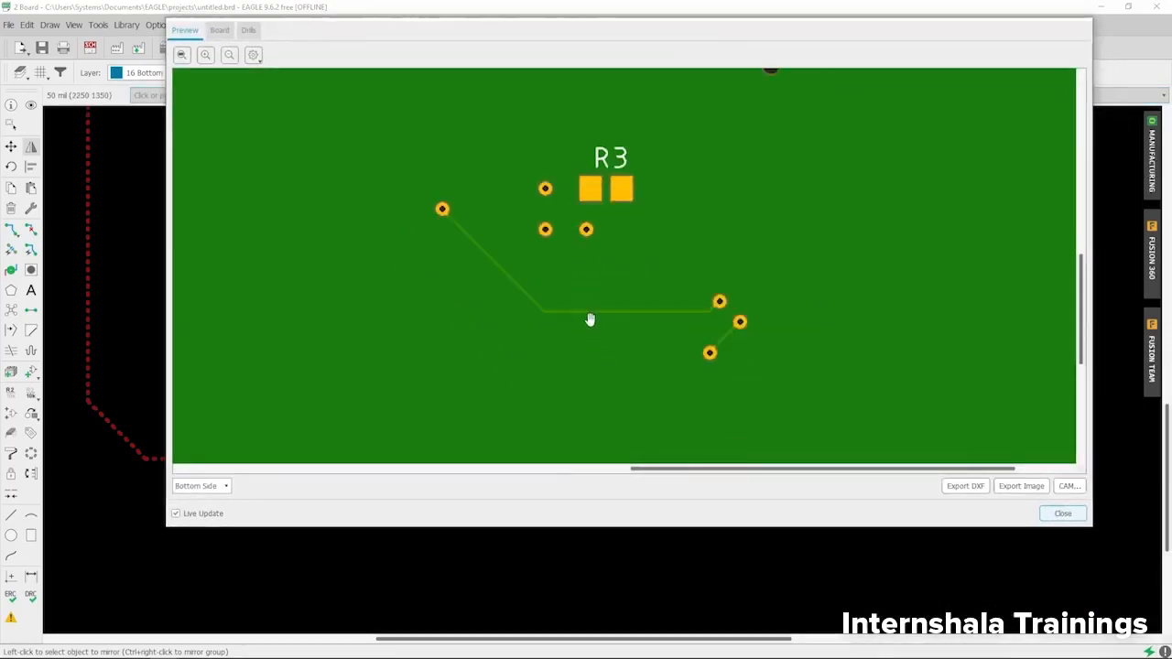
pyautogui.scroll(1, 499, 275)
pyautogui.moveTo(486, 322); pyautogui.dragTo(453, 237)
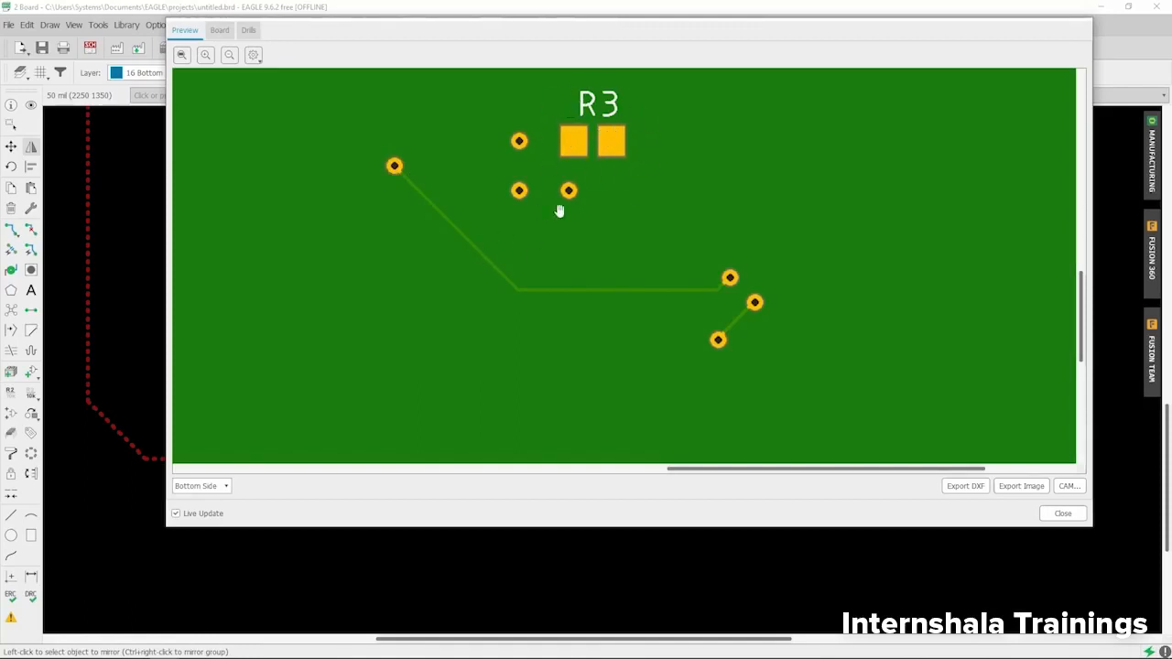
pyautogui.scroll(-5, 503, 250)
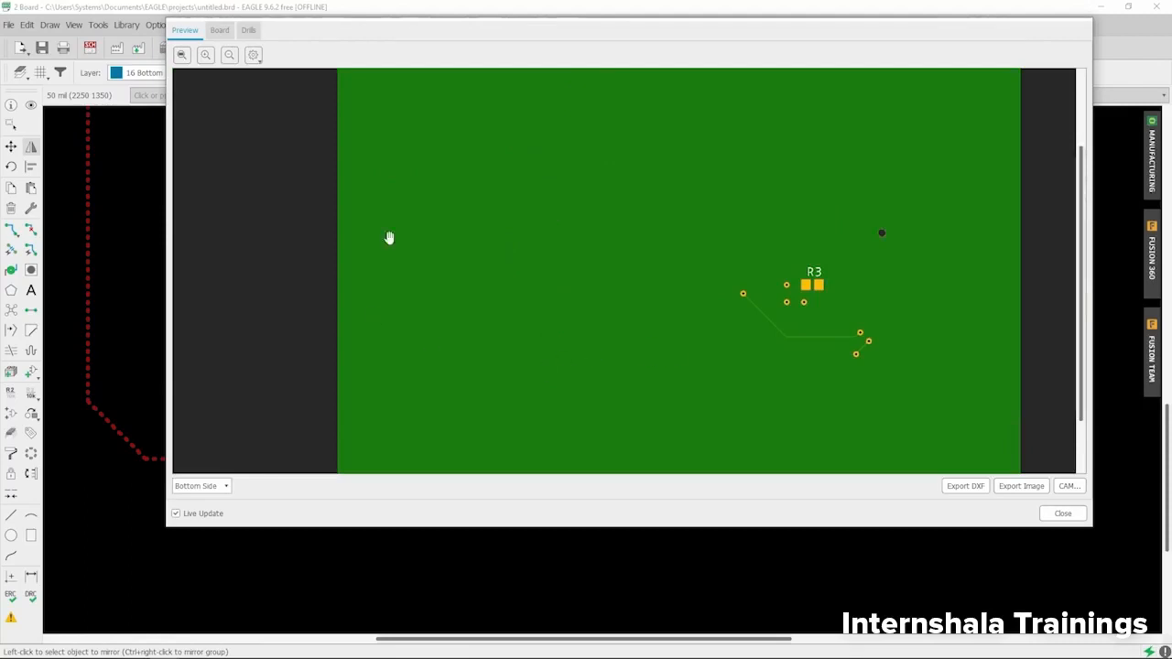
pyautogui.scroll(5, 864, 387)
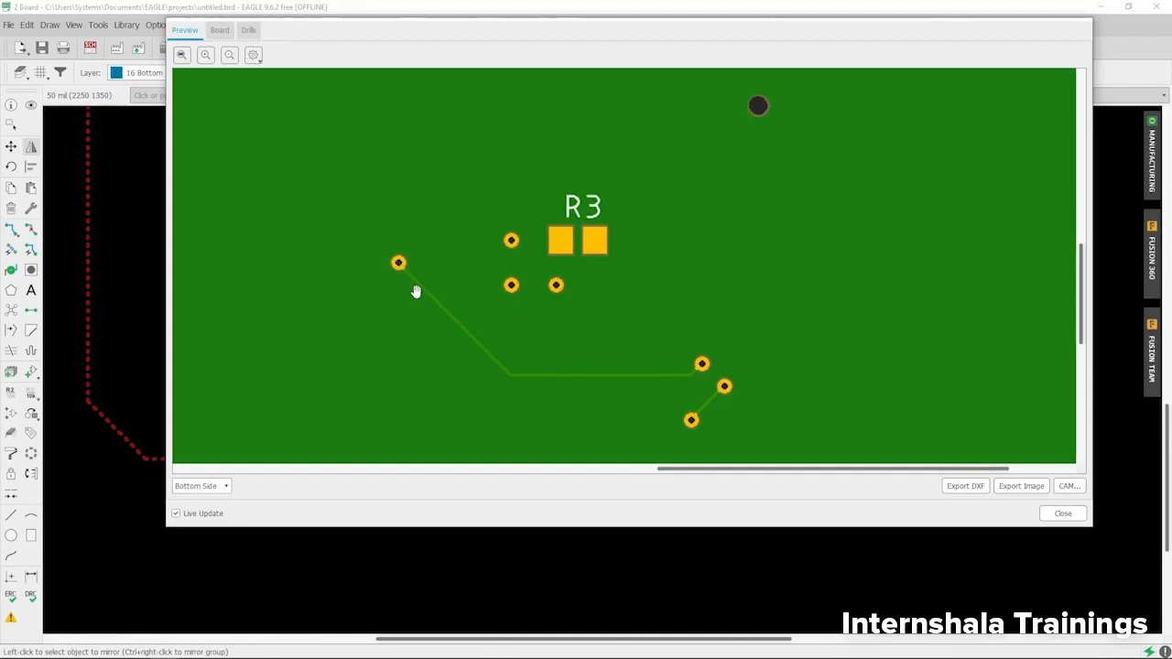
pyautogui.click(1062, 513)
# - Make 17 Pads the active layer and dock the board window beside the schematic
pyautogui.click(167, 75)
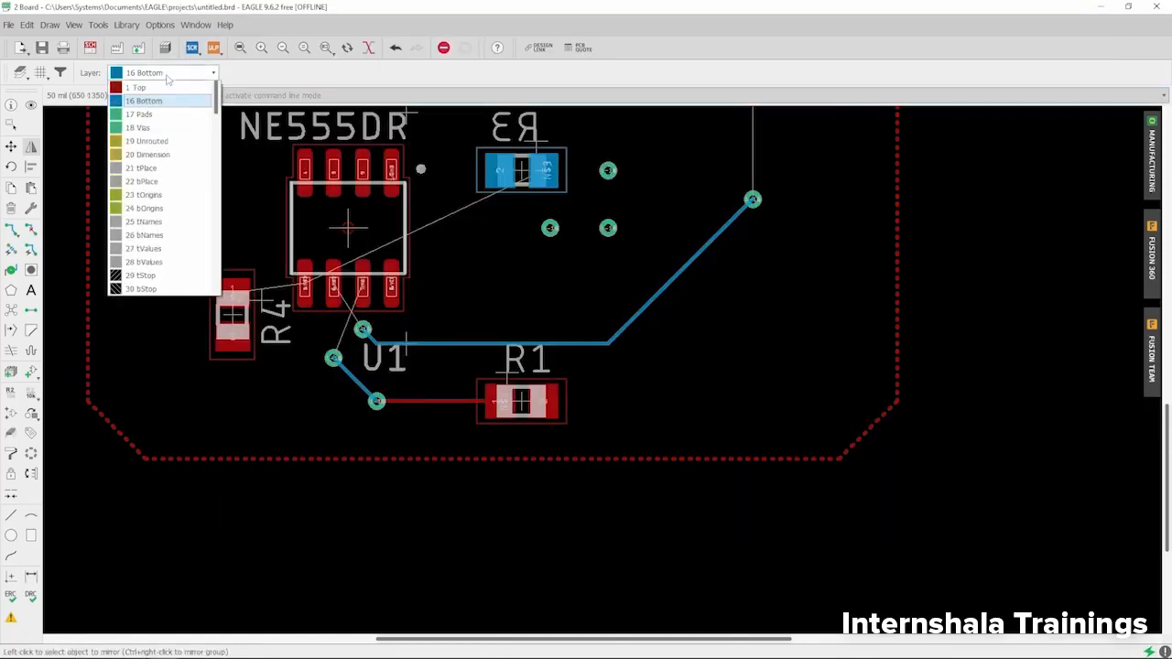
pyautogui.click(139, 115)
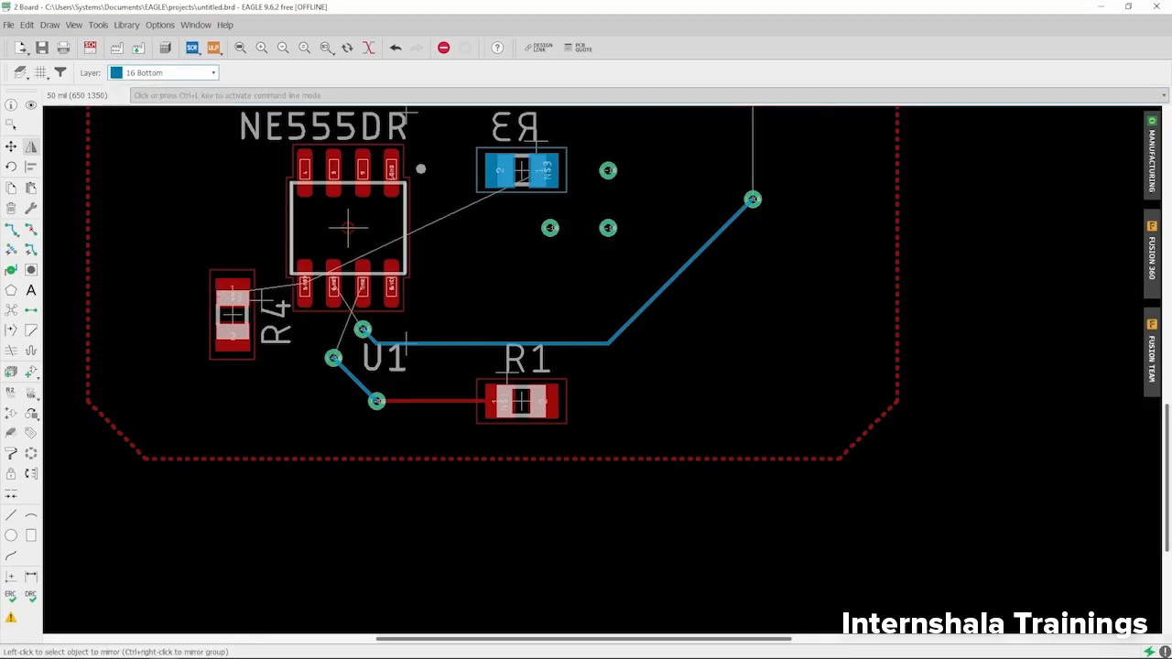
pyautogui.scroll(-2, 308, 208)
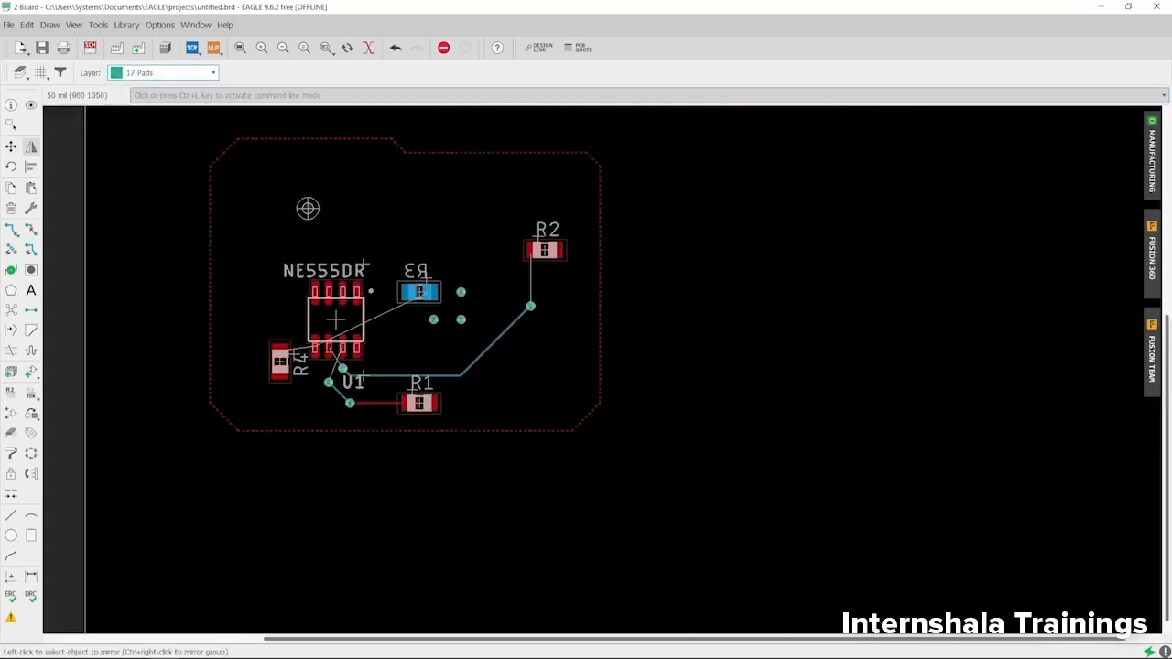
pyautogui.scroll(2, 331, 353)
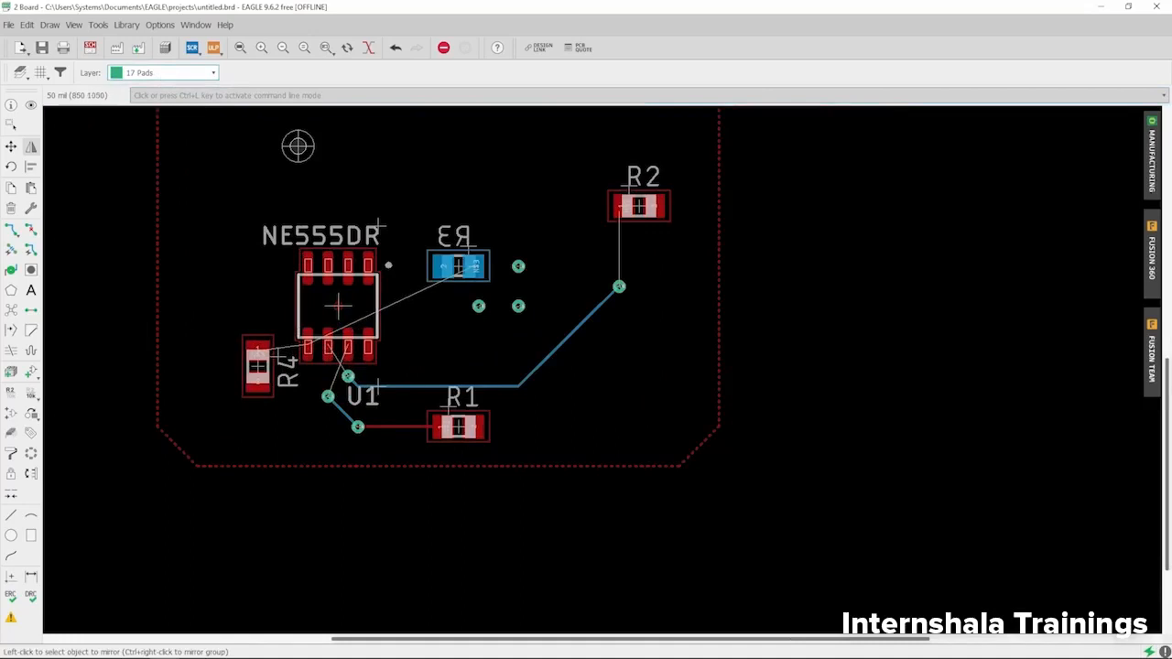
pyautogui.scroll(3, 318, 379)
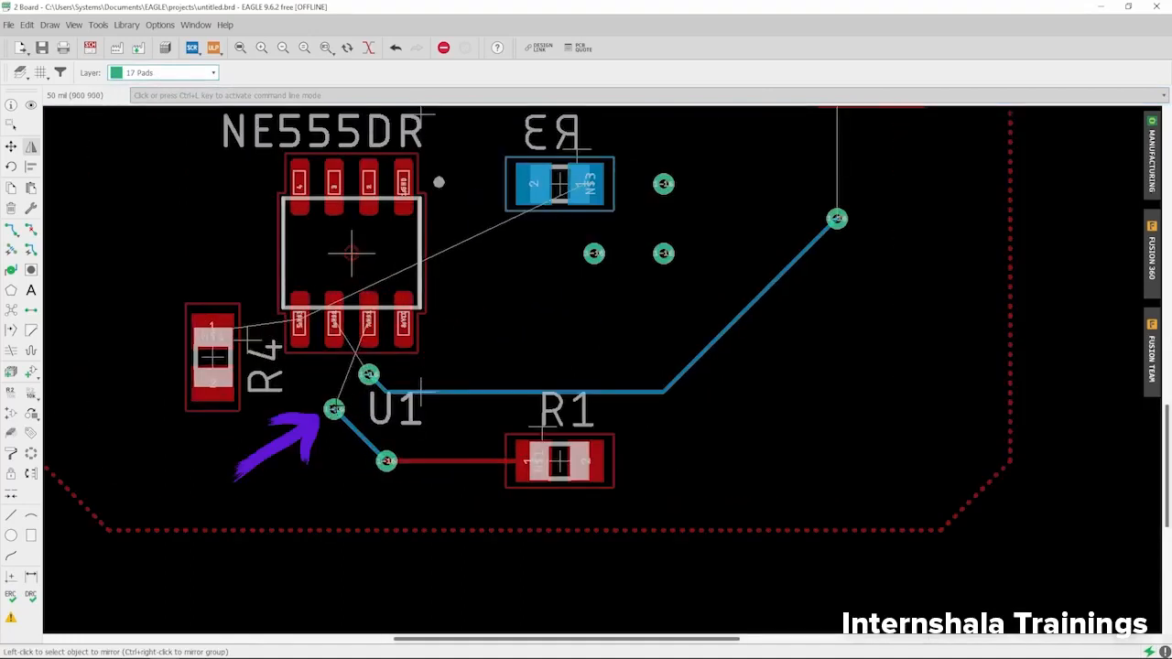
pyautogui.scroll(-1, 319, 343)
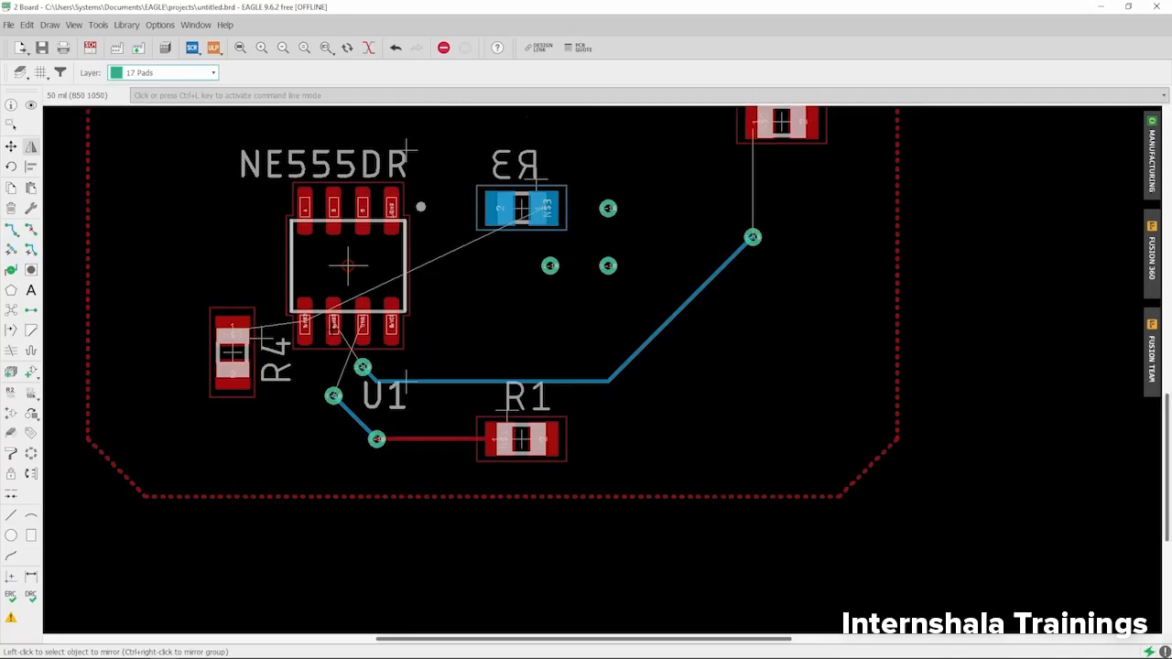
pyautogui.moveTo(460, 4); pyautogui.dragTo(1170, 92)
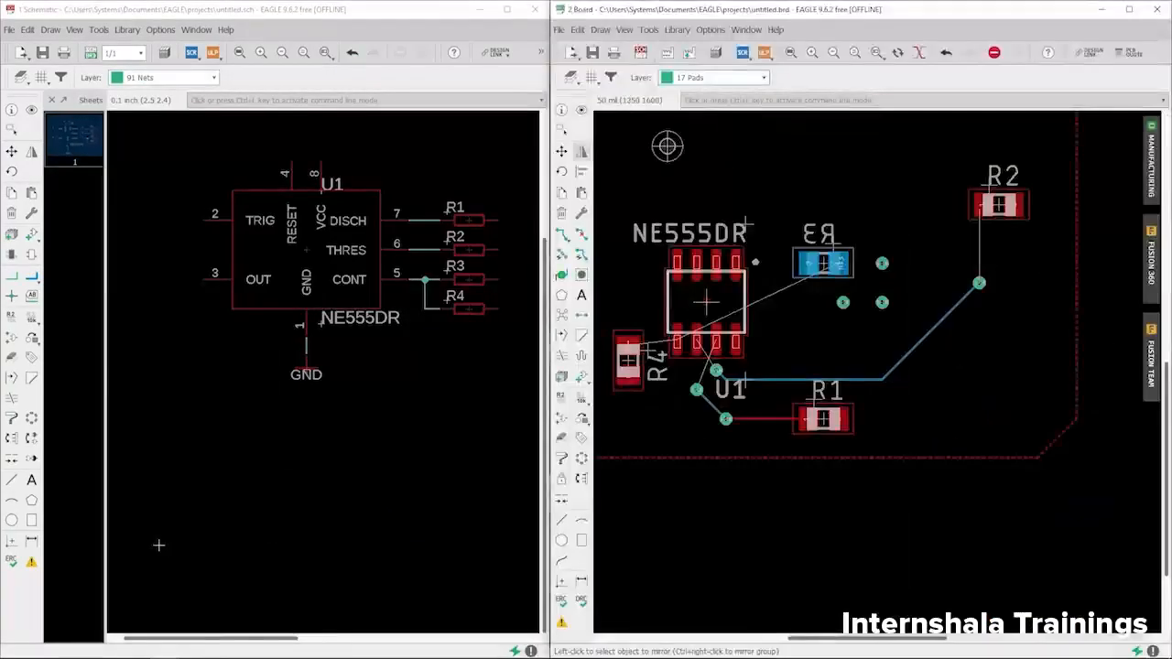
# - Add the SparkFun-IC-Amplifiers LM358 (DIP08) and place one gate below the NE555DR
pyautogui.click(32, 236)
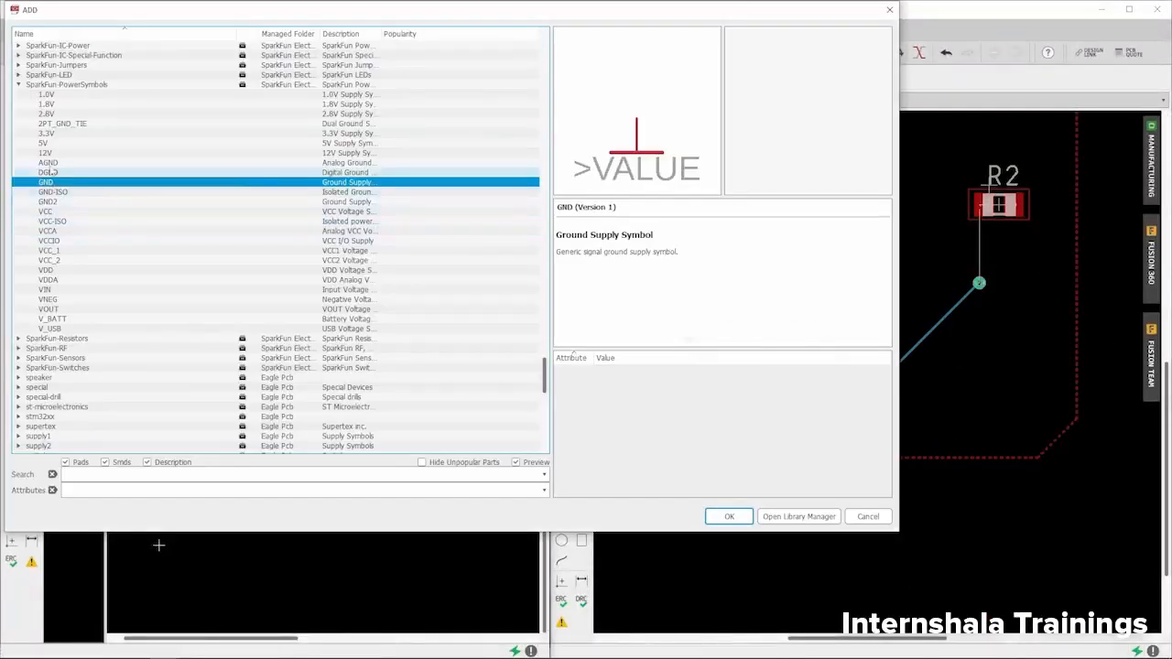
pyautogui.click(18, 84)
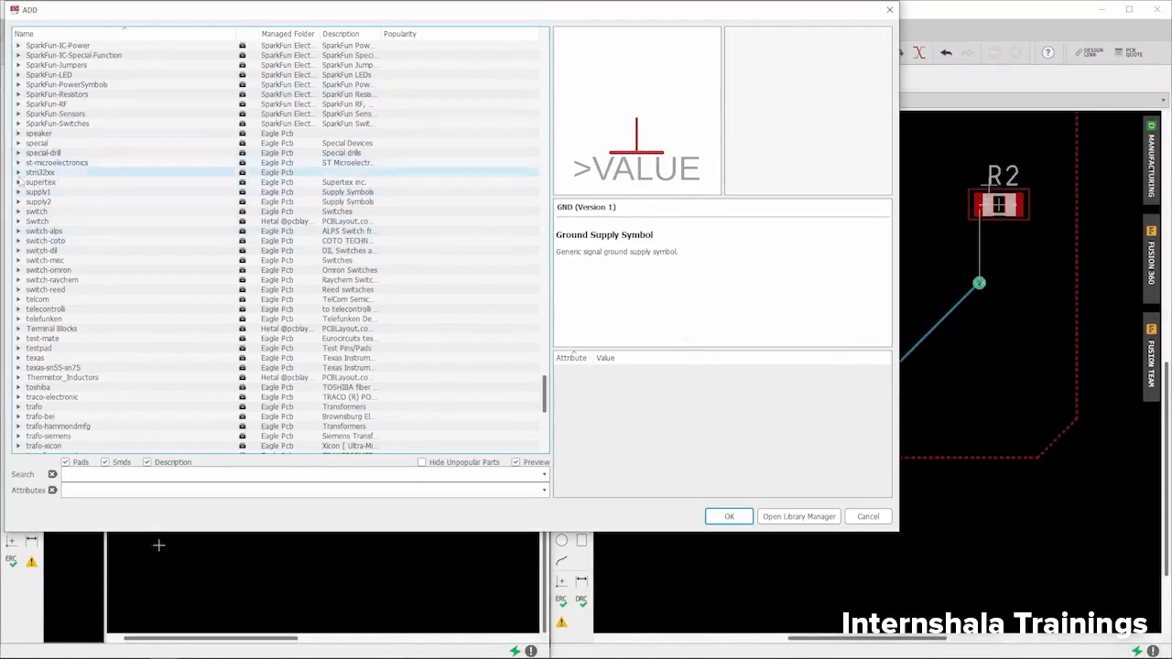
pyautogui.scroll(5, 48, 290)
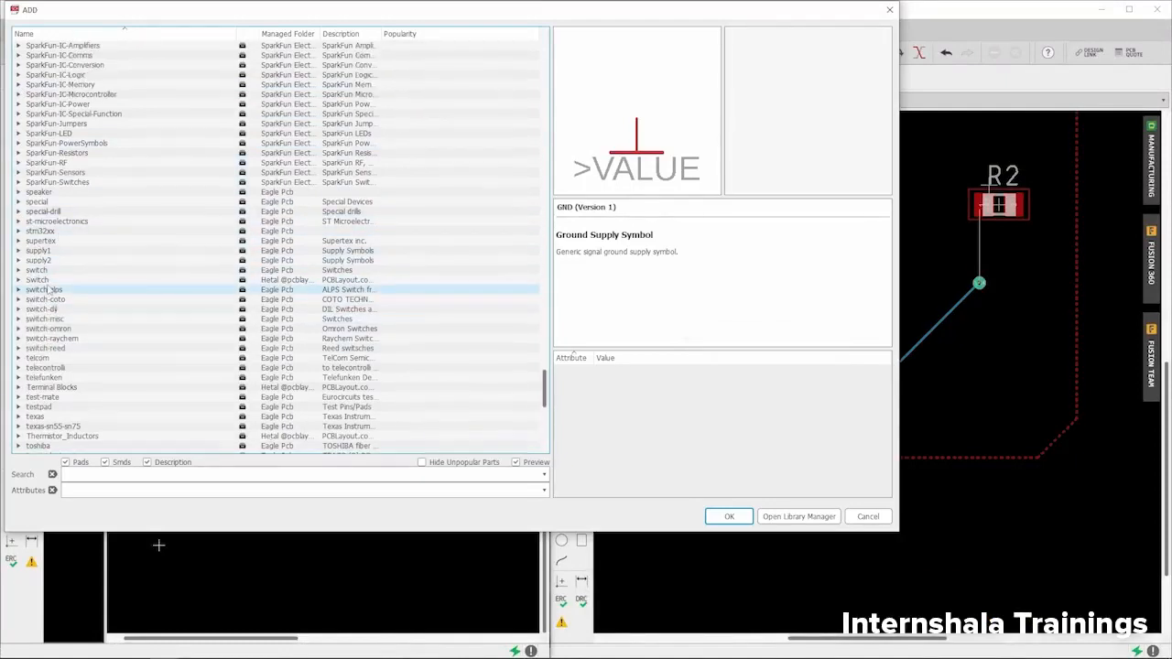
pyautogui.click(18, 135)
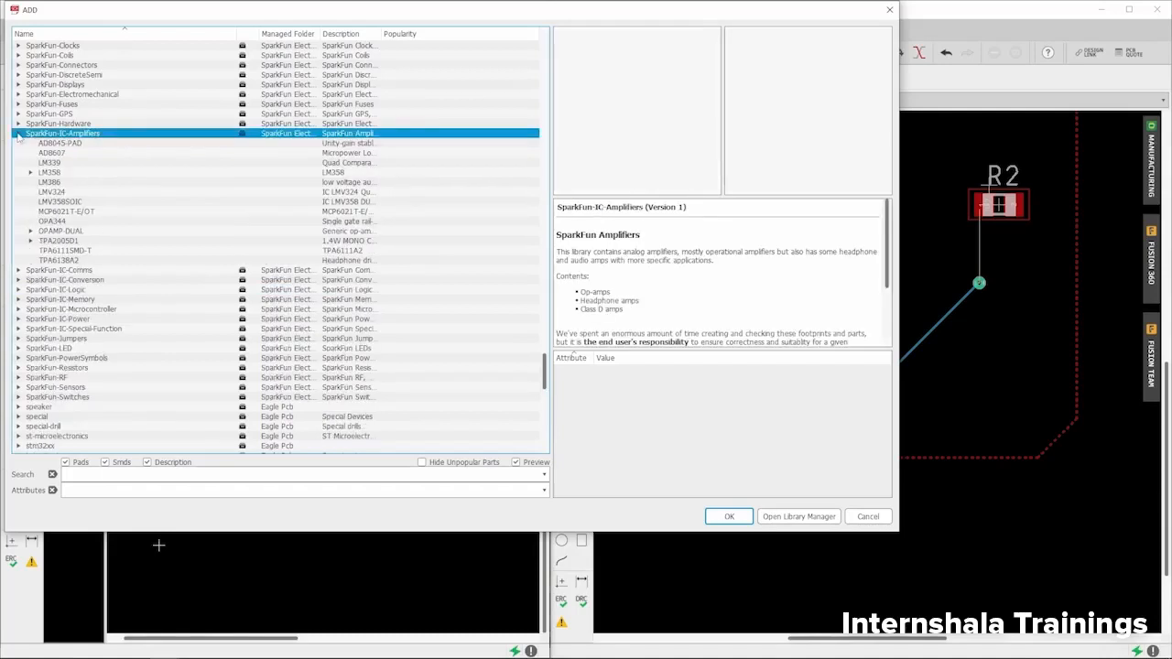
pyautogui.click(49, 173)
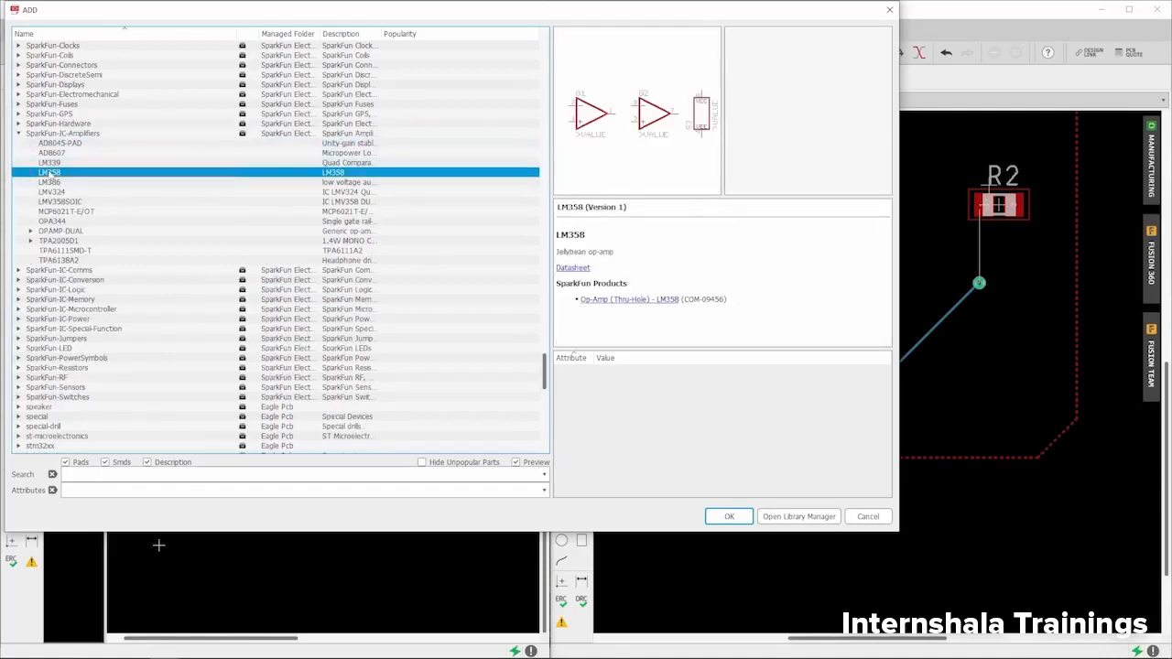
pyautogui.click(31, 173)
pyautogui.click(60, 183)
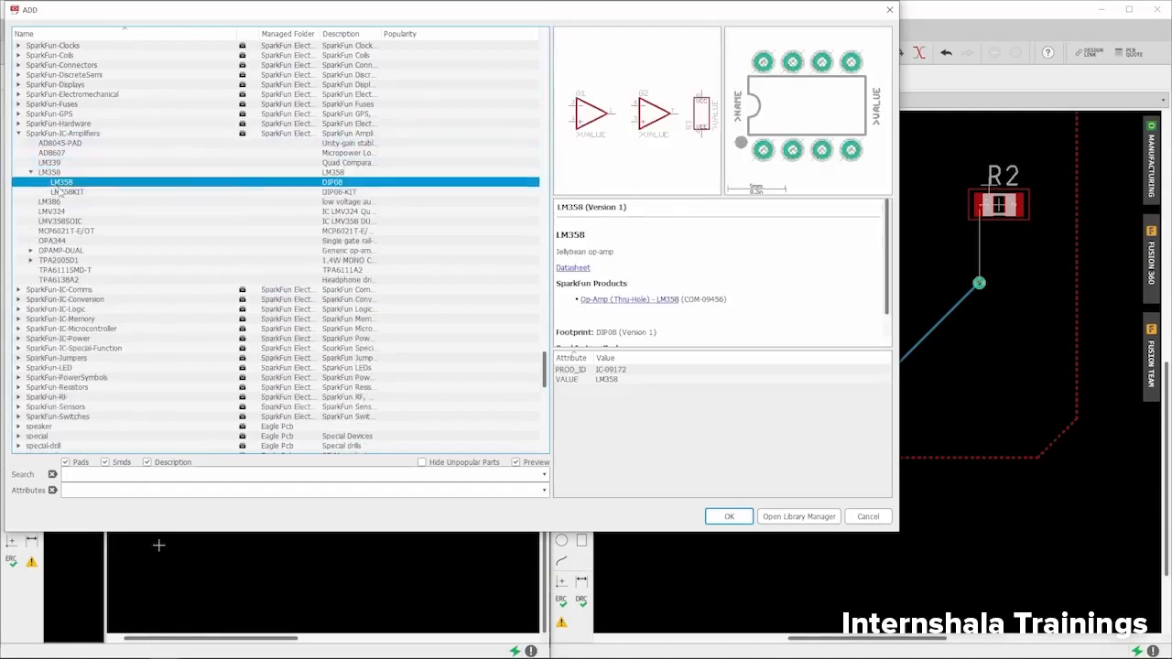
pyautogui.click(742, 516)
pyautogui.scroll(-2, 218, 396)
pyautogui.click(332, 438)
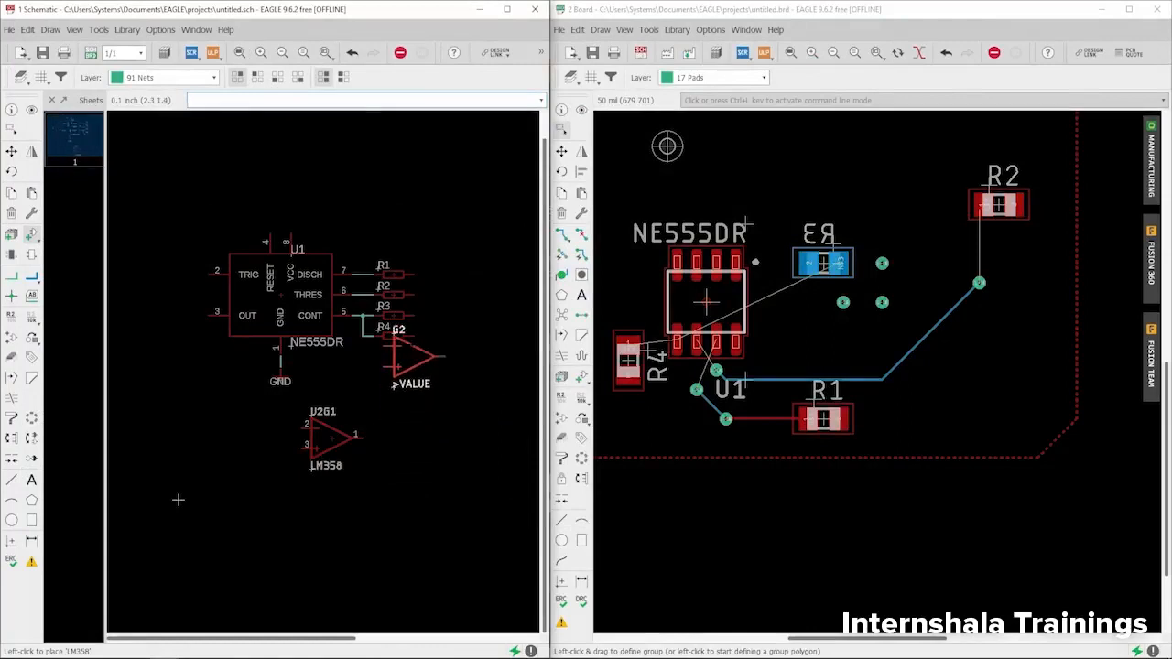
pyautogui.press('Escape')
# - Move the LM358 footprint U2 to just above the board outline
pyautogui.click(884, 516)
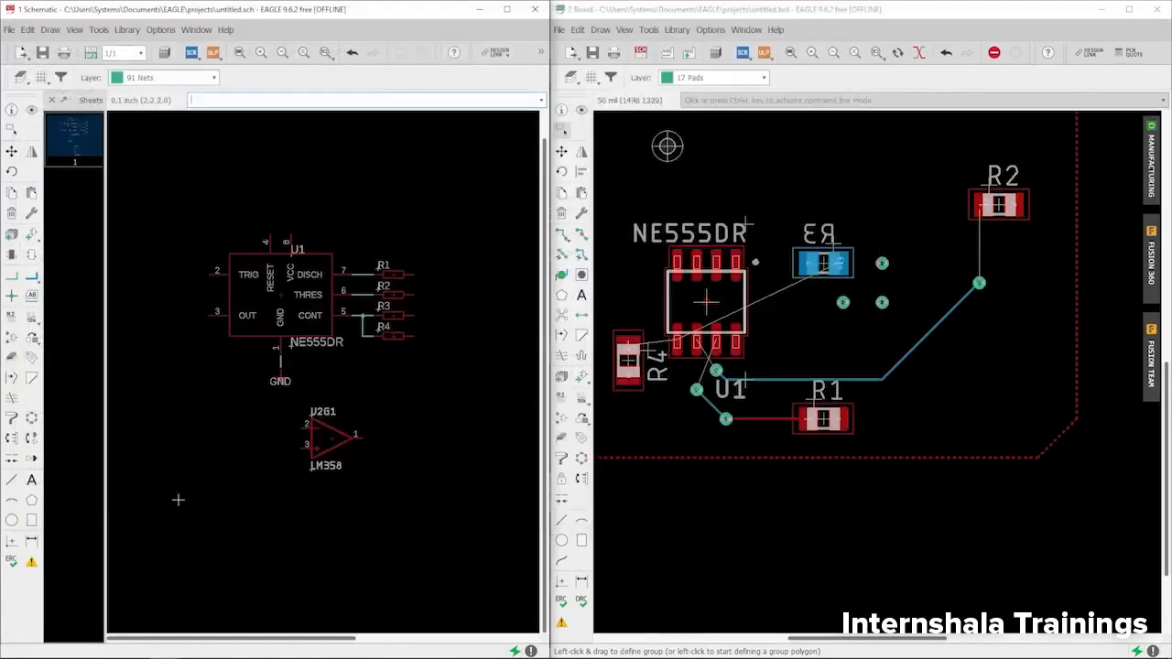
pyautogui.scroll(-6, 949, 231)
pyautogui.scroll(8, 800, 509)
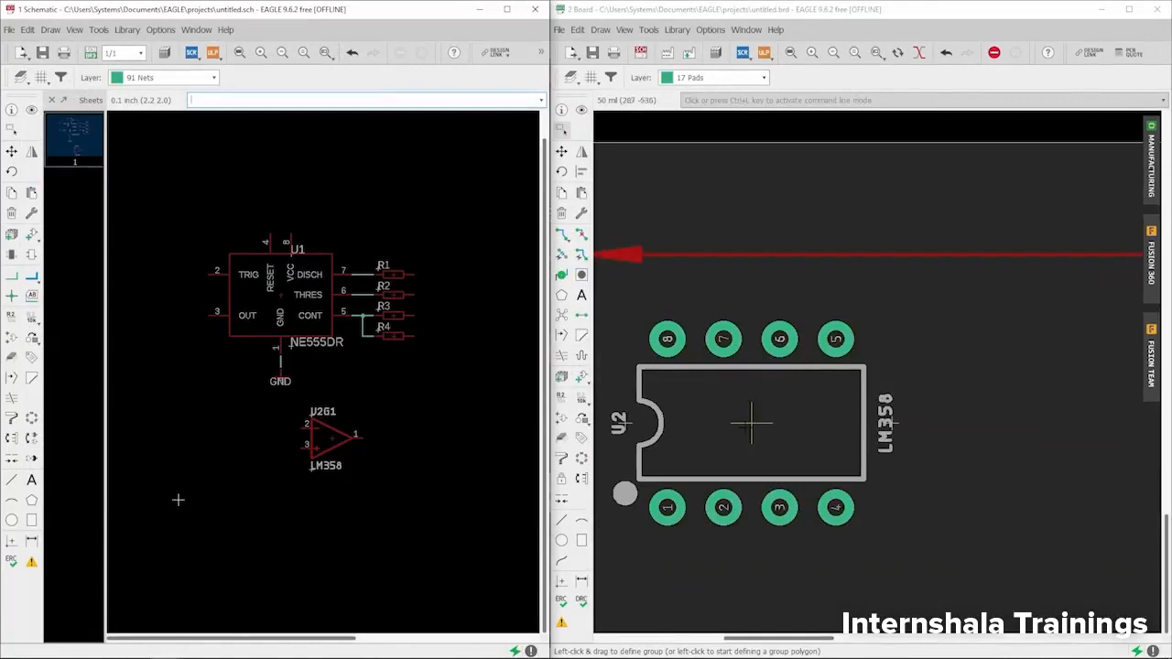
pyautogui.click(561, 151)
pyautogui.click(751, 423)
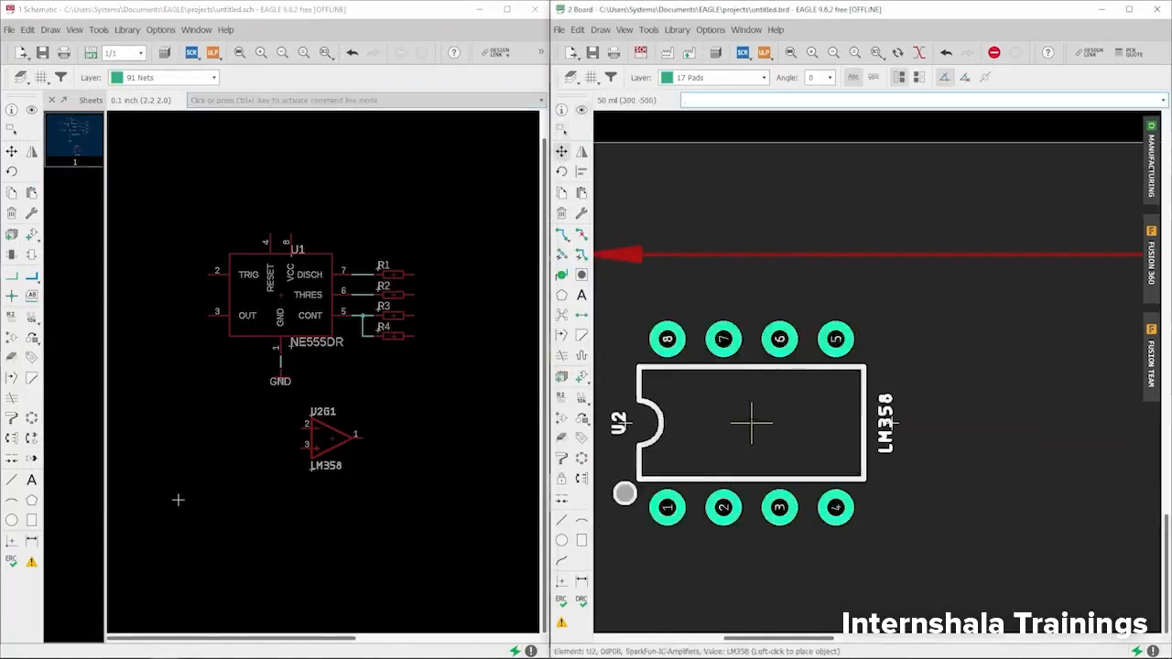
pyautogui.scroll(-5, 751, 423)
pyautogui.scroll(4, 928, 249)
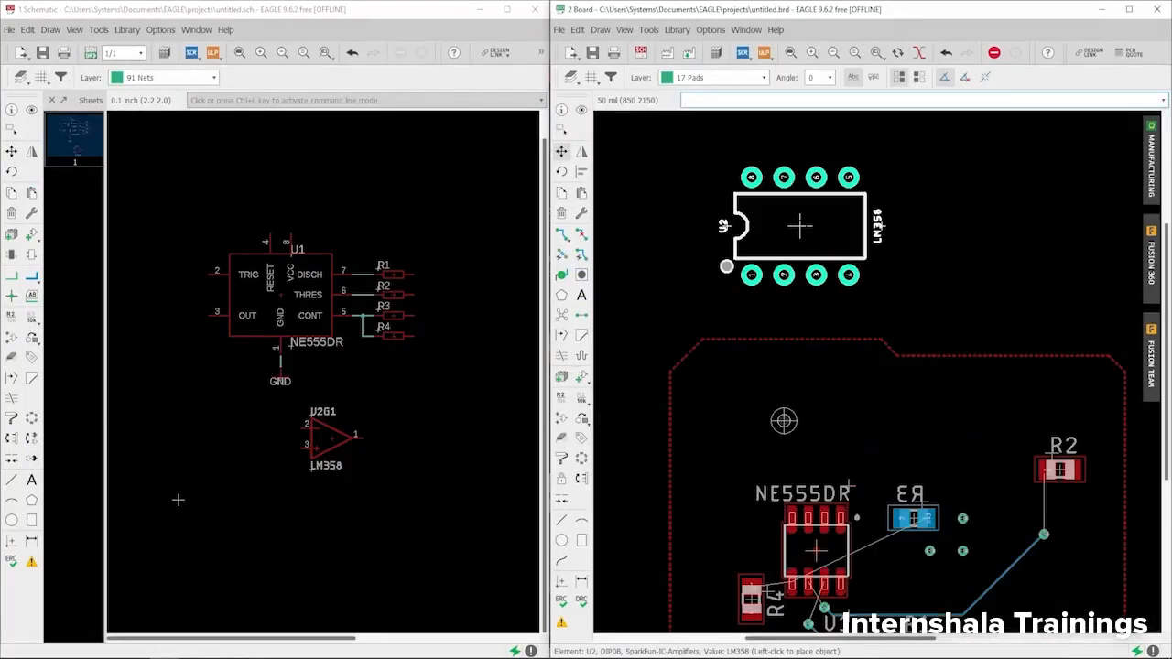
pyautogui.click(801, 226)
# - Zoom in on U2's pads 1–8 and reopen the manufacturing board preview
pyautogui.scroll(8, 752, 193)
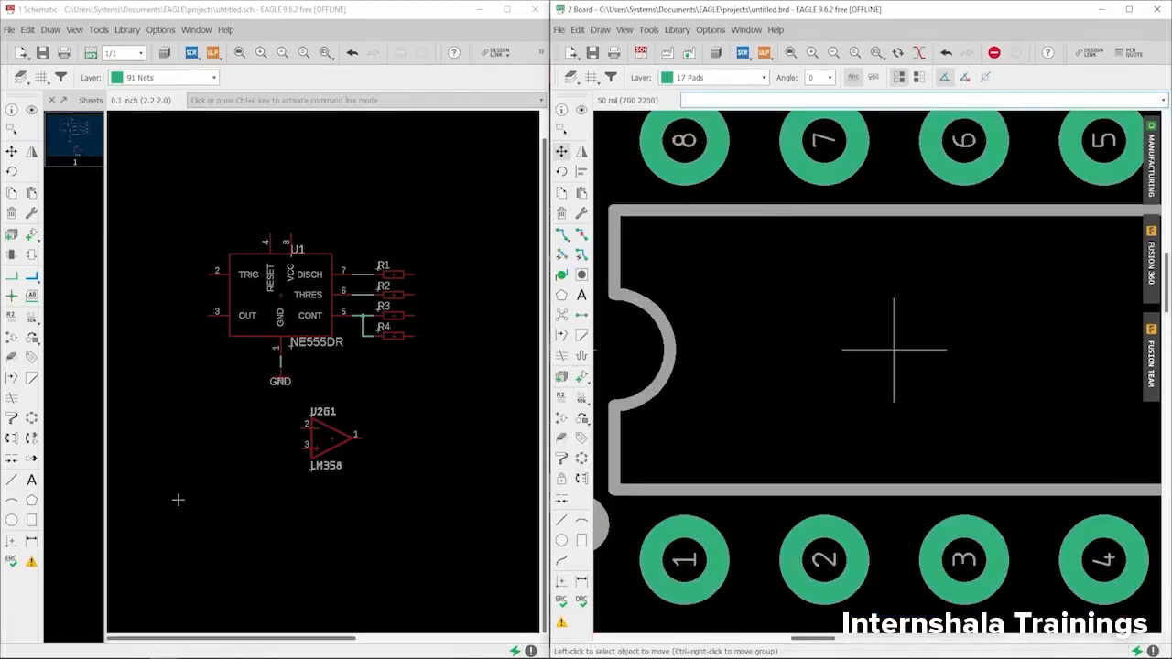
pyautogui.moveTo(679, 194); pyautogui.dragTo(687, 272, button='middle')
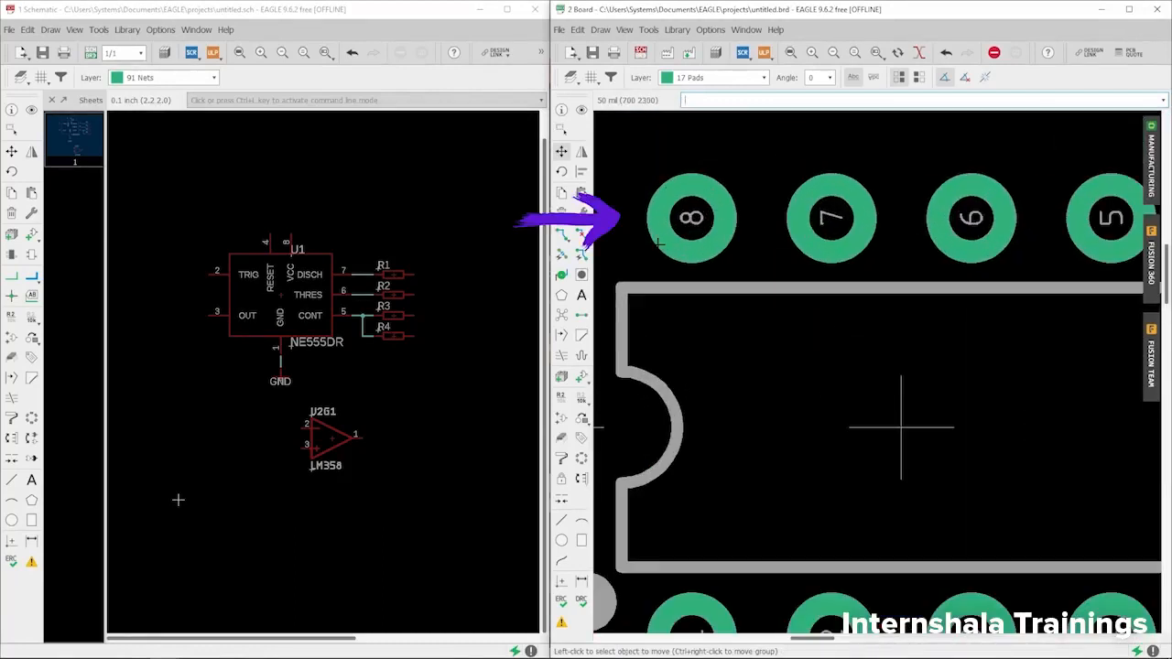
pyautogui.scroll(2, 692, 245)
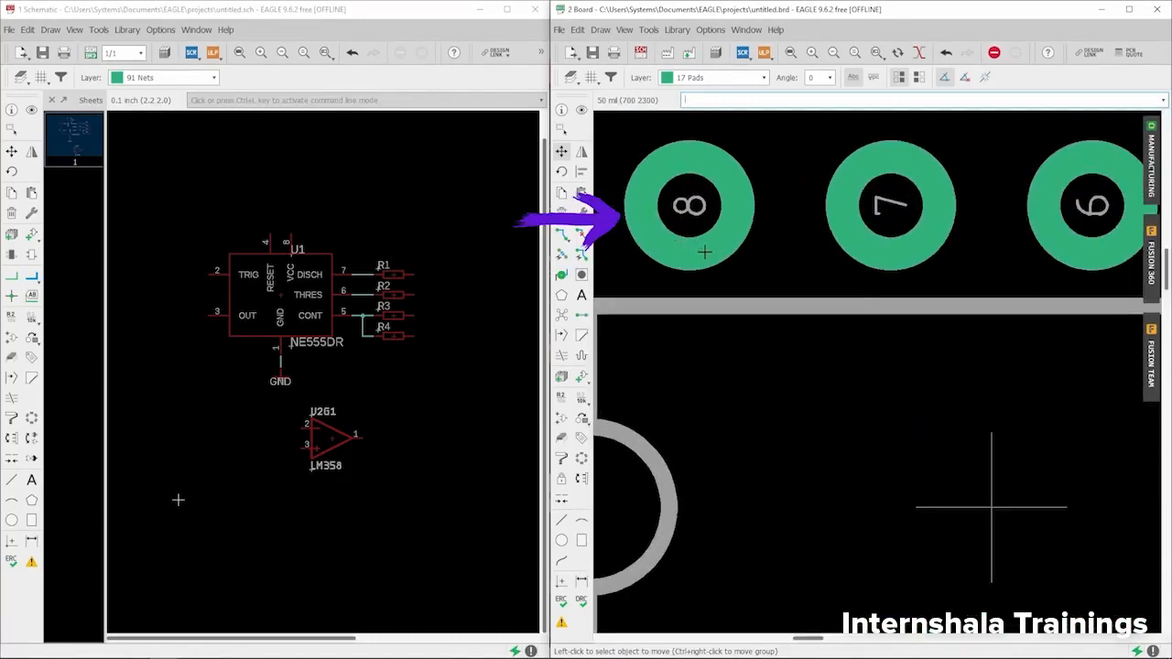
pyautogui.scroll(-5, 693, 220)
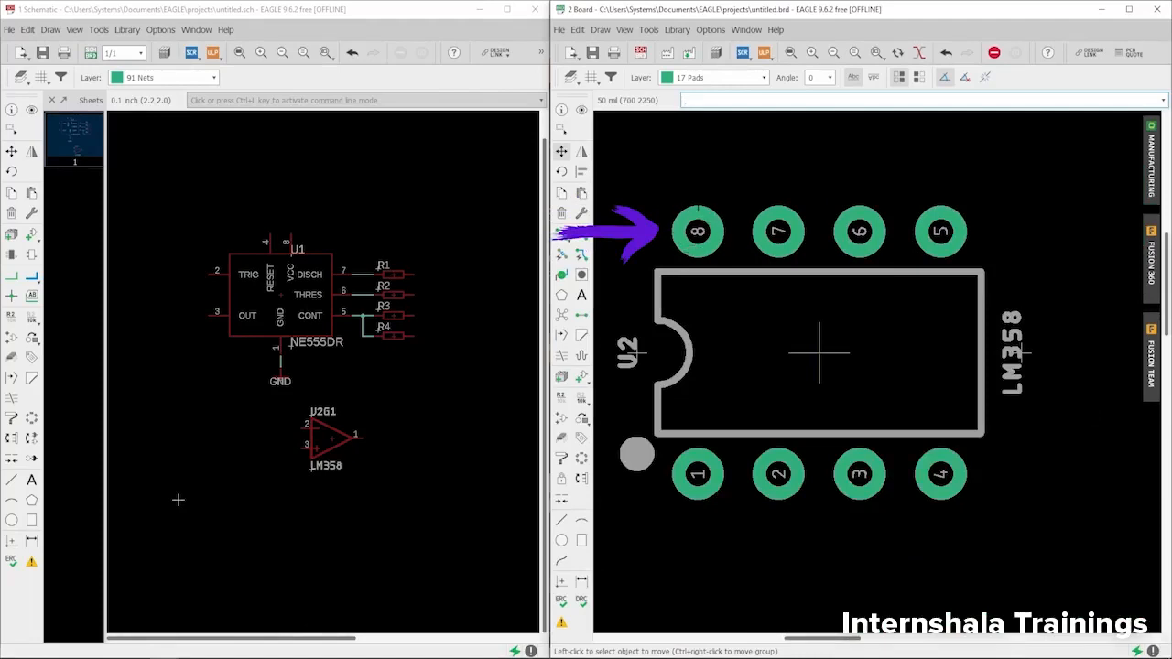
pyautogui.click(718, 79)
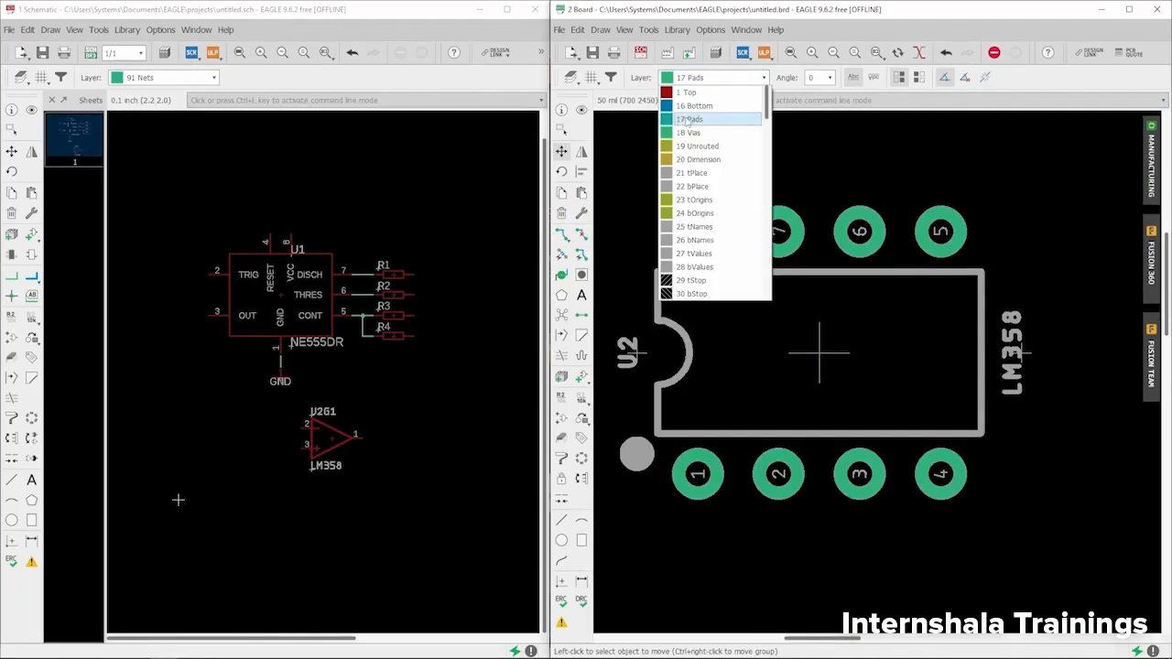
pyautogui.click(819, 8)
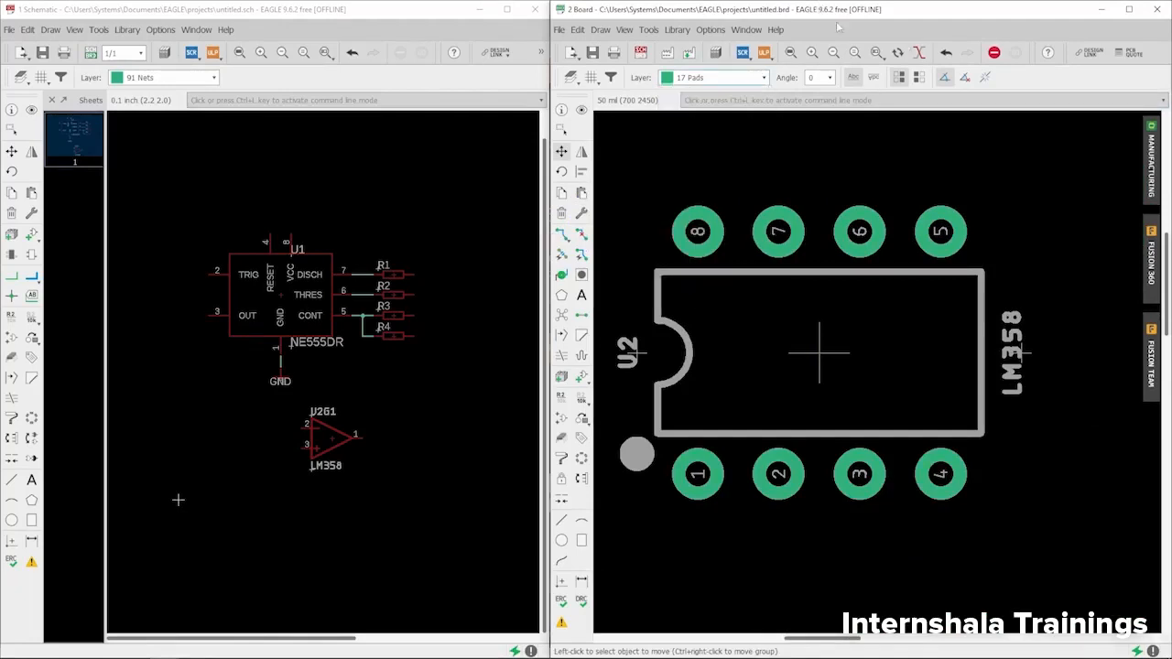
pyautogui.click(1152, 167)
# - Reposition and narrow the preview, panning to inspect R3's bottom-side pad rows
pyautogui.moveTo(719, 152); pyautogui.dragTo(682, 72)
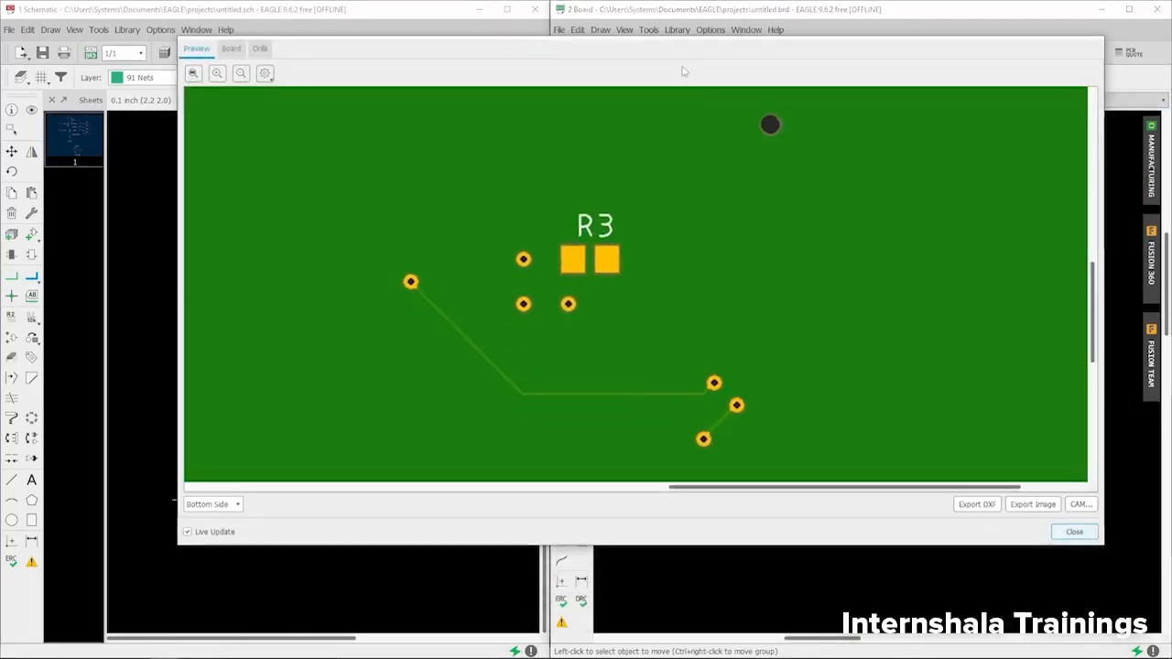
pyautogui.scroll(-3, 571, 225)
pyautogui.scroll(4, 858, 204)
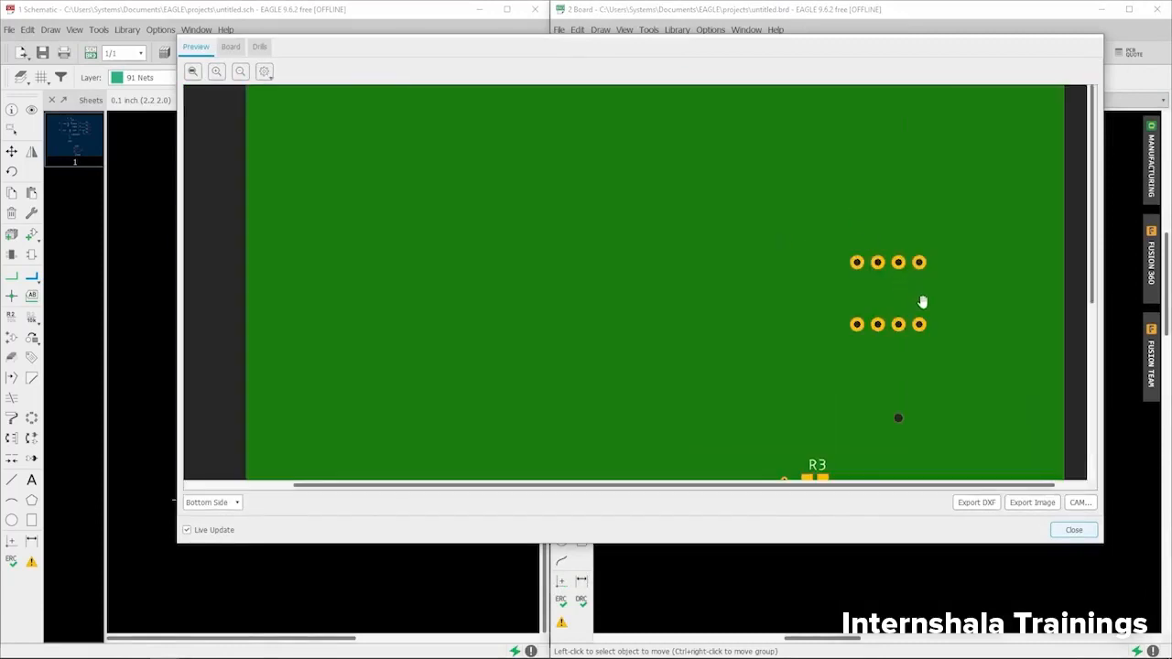
pyautogui.moveTo(922, 302); pyautogui.dragTo(756, 264)
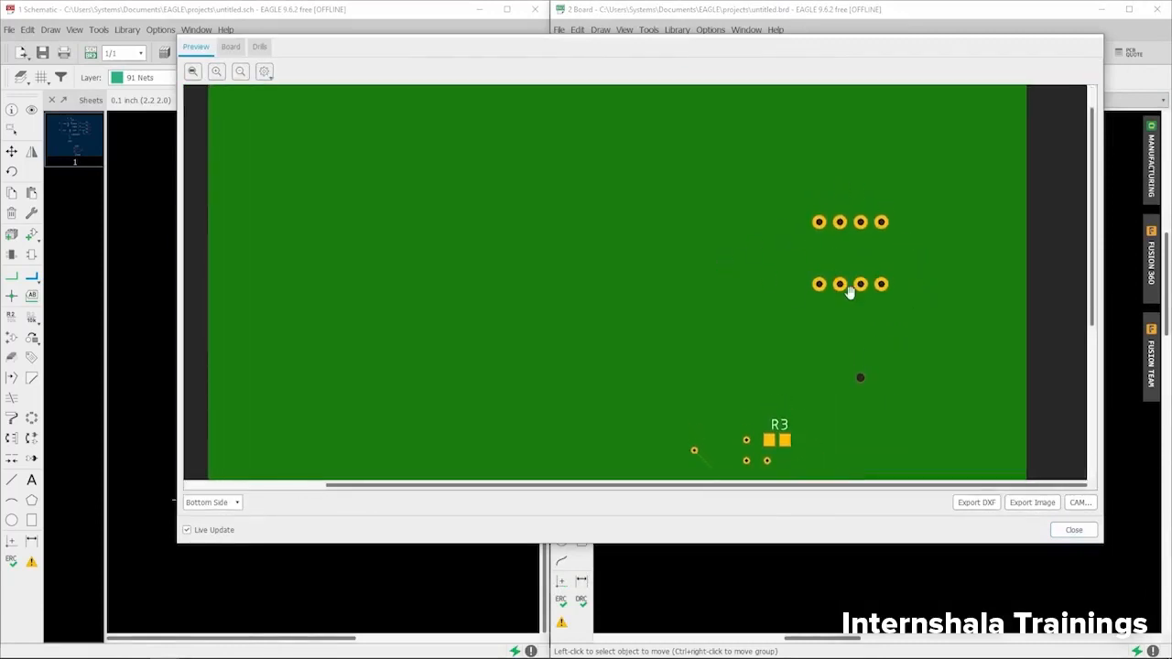
pyautogui.scroll(3, 852, 292)
pyautogui.moveTo(814, 322); pyautogui.dragTo(766, 203)
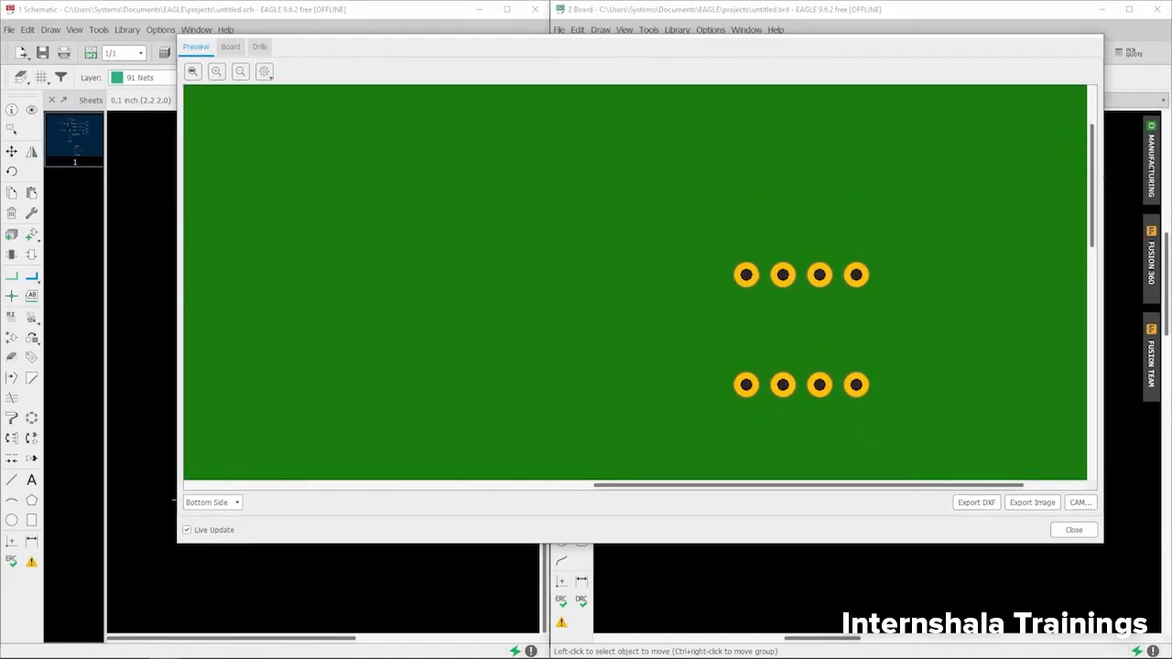
pyautogui.moveTo(1107, 183); pyautogui.dragTo(646, 180)
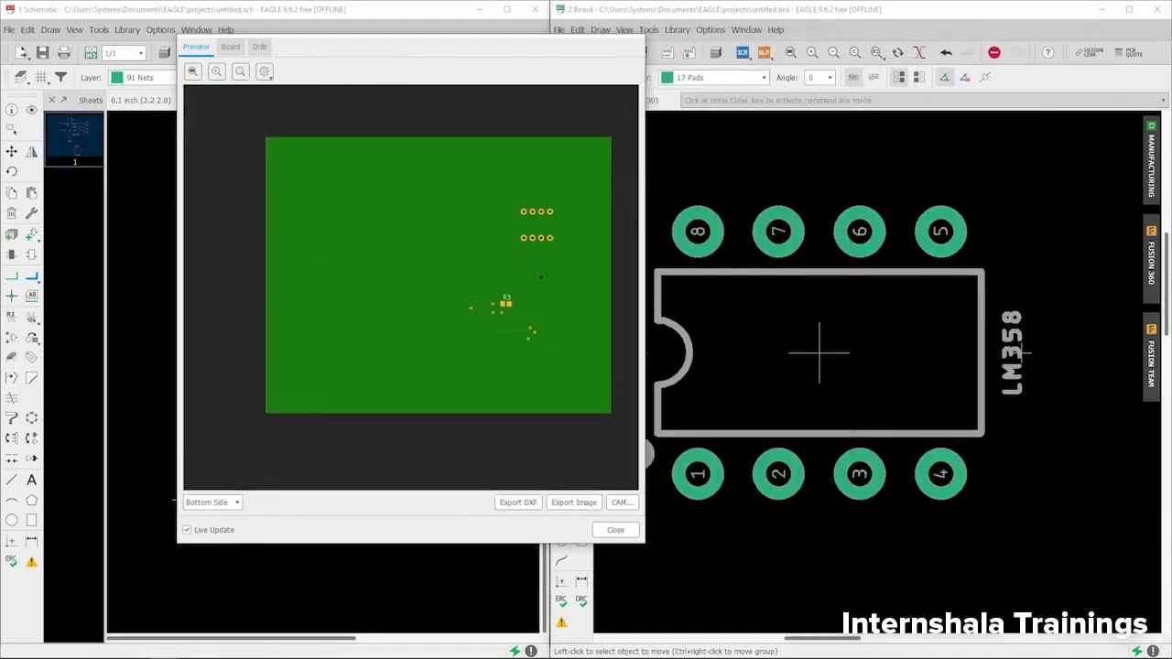
pyautogui.scroll(3, 538, 273)
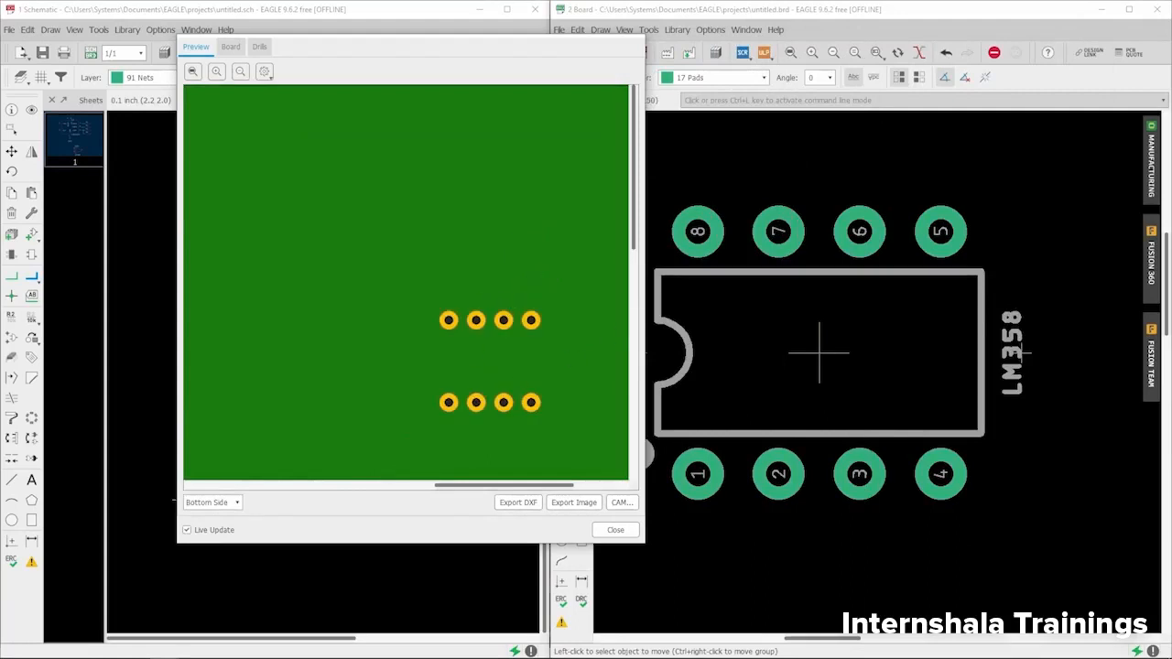
pyautogui.scroll(-2, 1055, 275)
pyautogui.scroll(3, 915, 343)
pyautogui.scroll(-2, 916, 342)
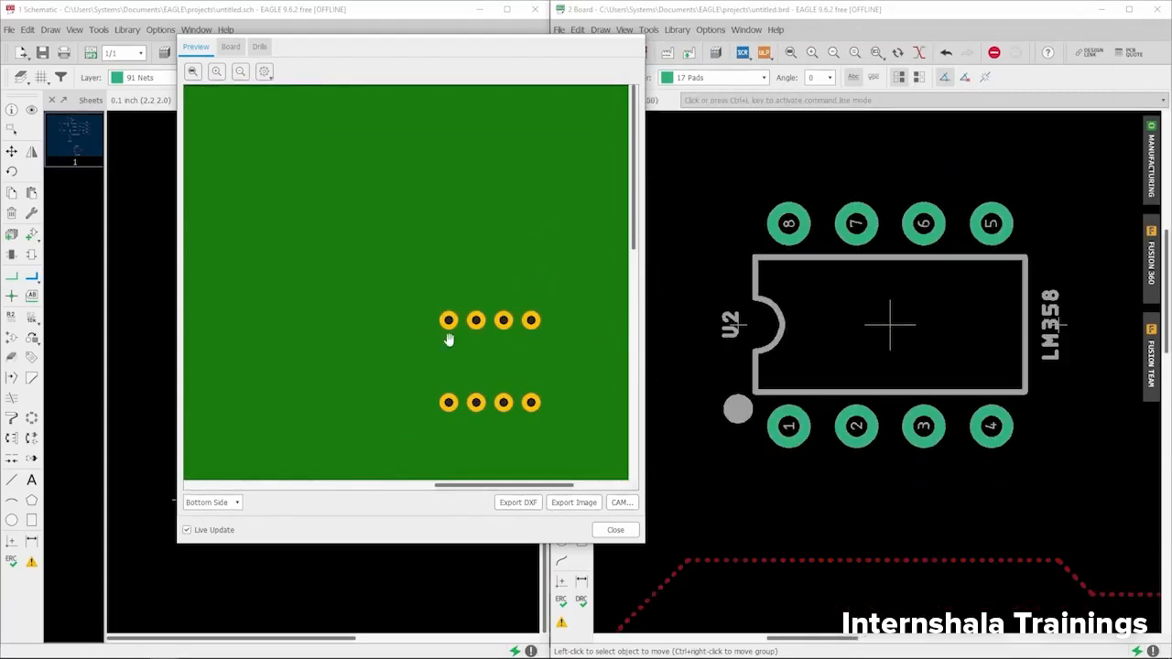
pyautogui.moveTo(465, 337); pyautogui.dragTo(439, 216)
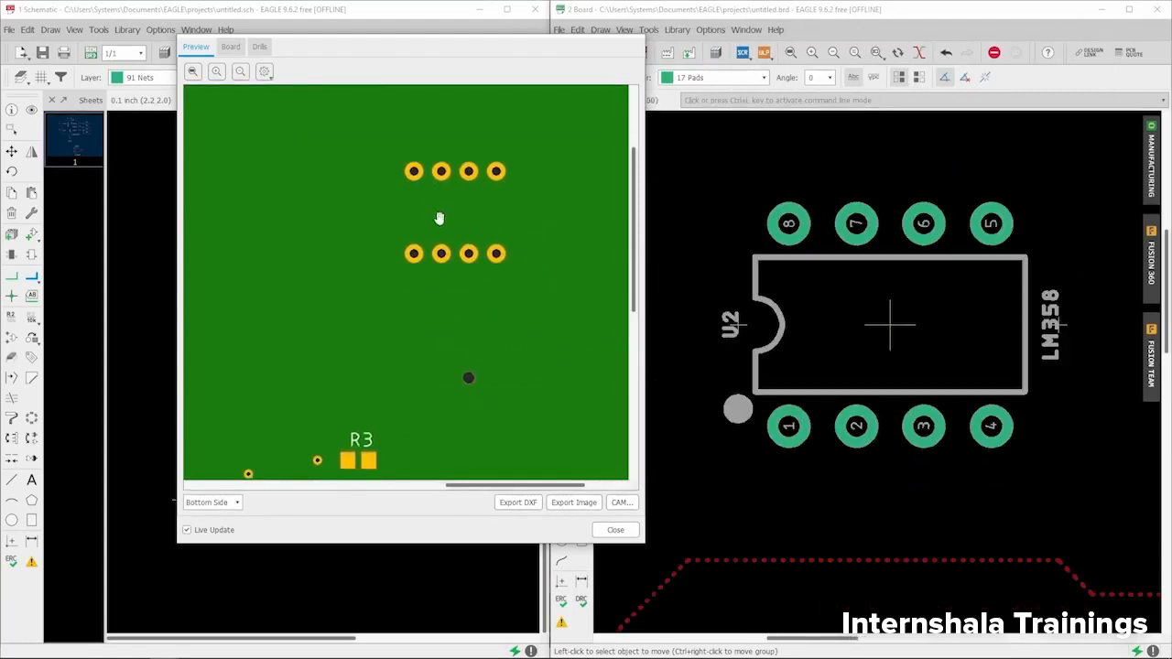
# - Switch the preview to Top Side showing U2, then close it
pyautogui.click(225, 511)
pyautogui.click(223, 517)
pyautogui.scroll(3, 293, 252)
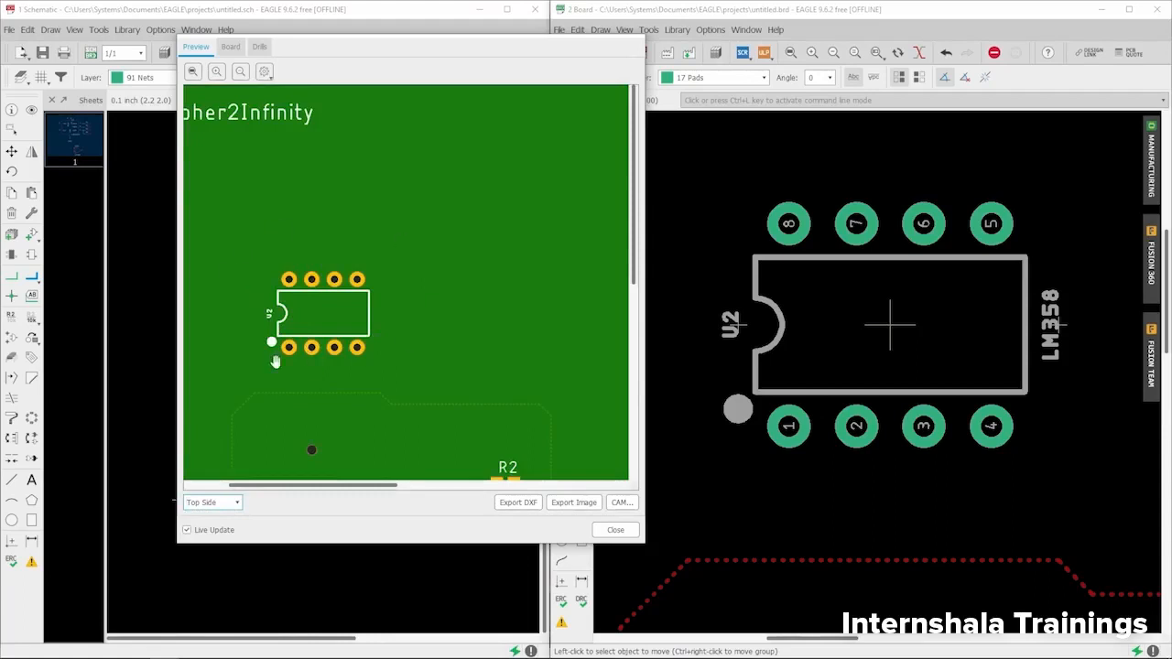
pyautogui.click(616, 529)
pyautogui.scroll(2, 806, 230)
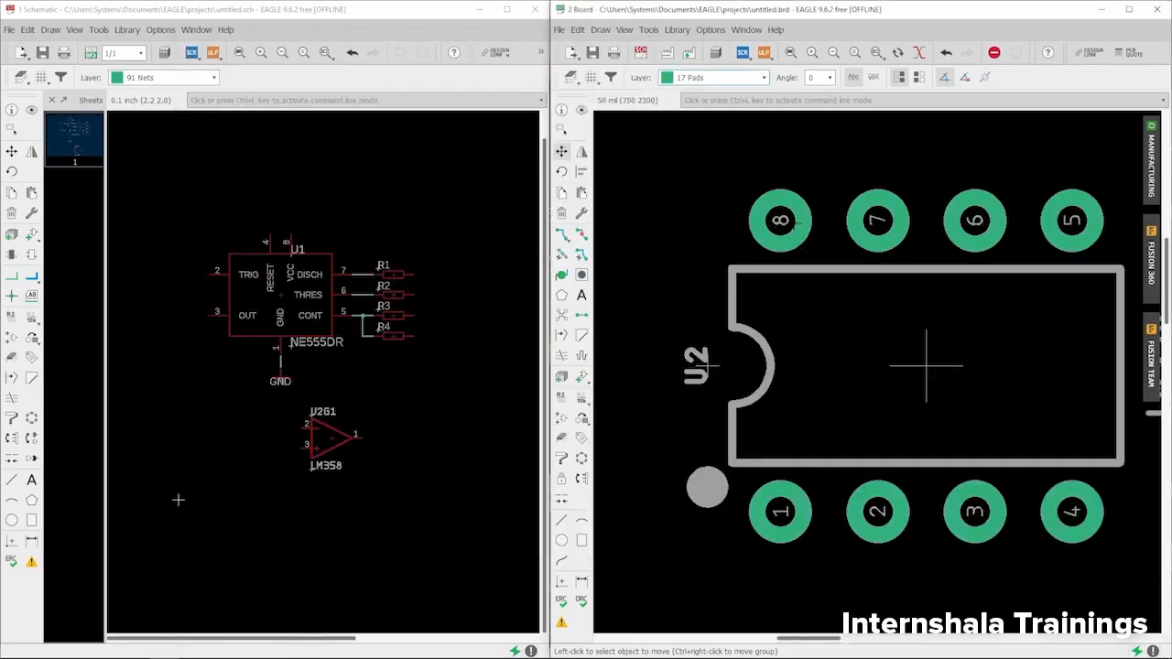
# - Make 18 Vias the active layer and zoom in on the vias beside R3 and R1
pyautogui.click(725, 82)
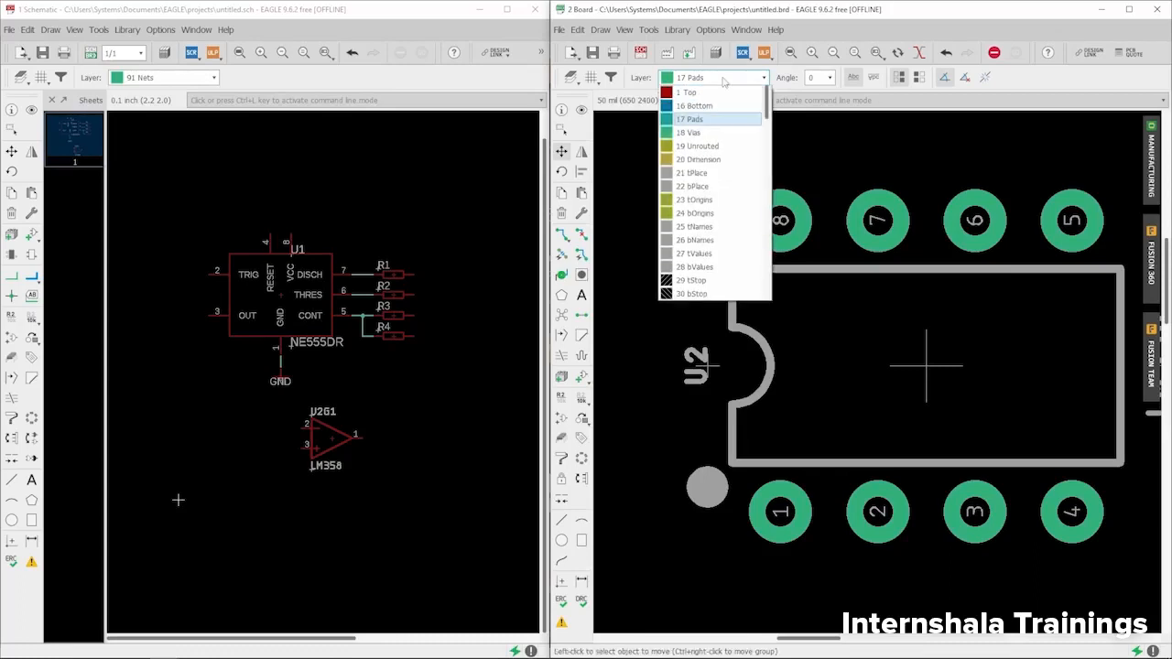
pyautogui.click(692, 135)
pyautogui.scroll(-5, 696, 135)
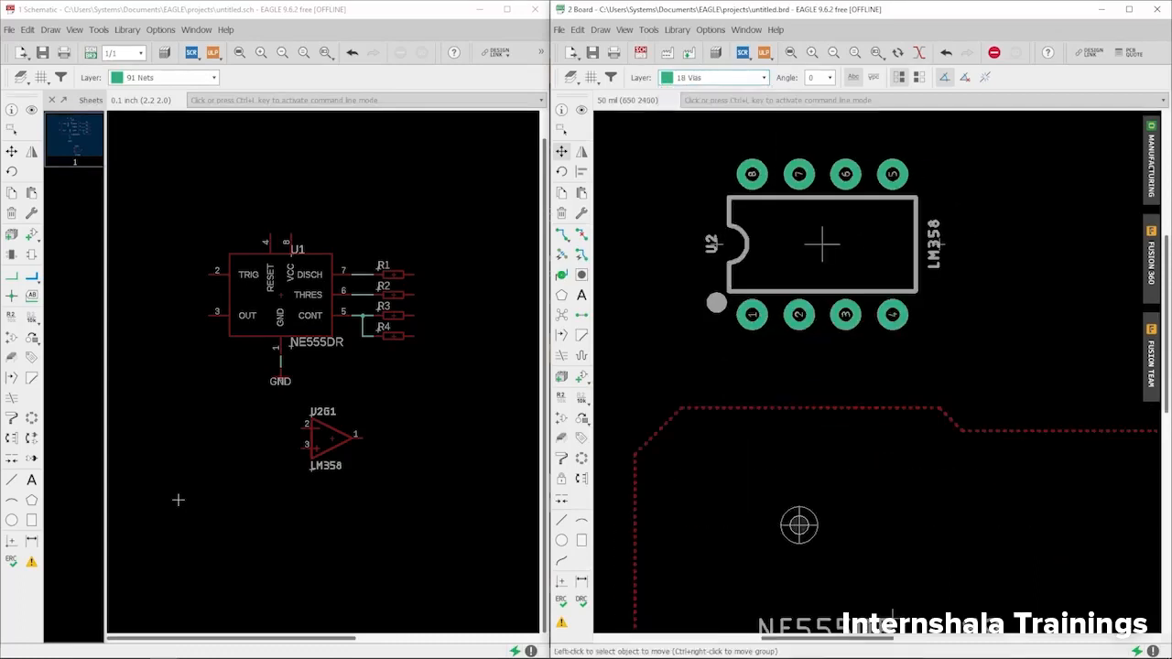
pyautogui.scroll(5, 830, 385)
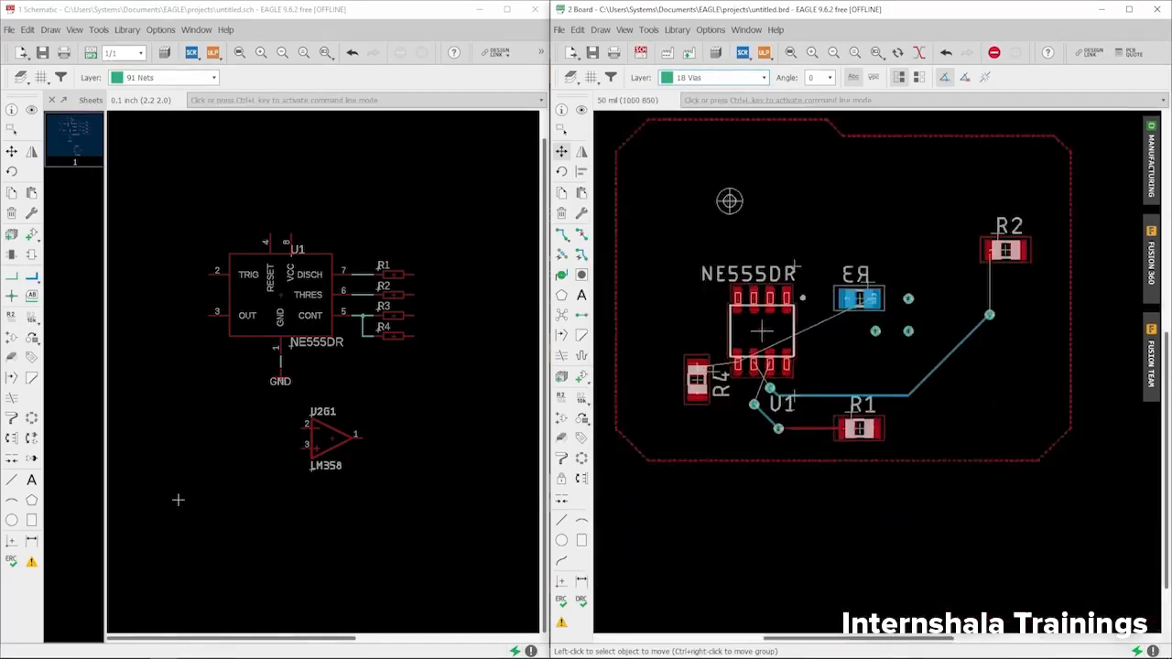
pyautogui.scroll(2, 962, 312)
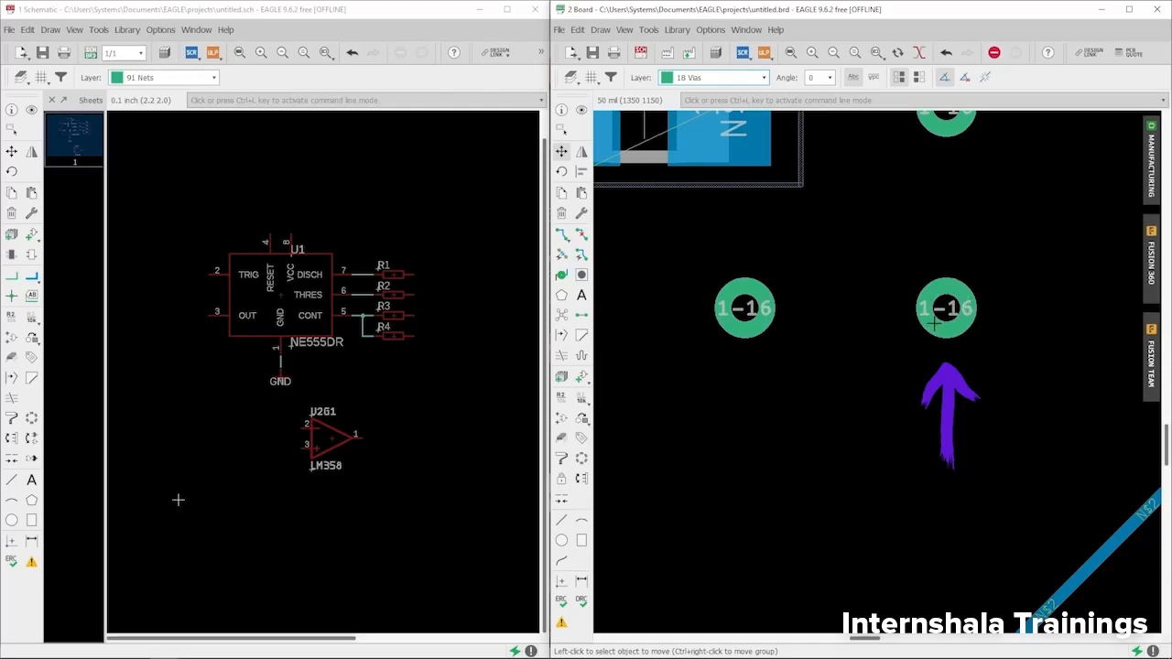
pyautogui.scroll(-2, 922, 313)
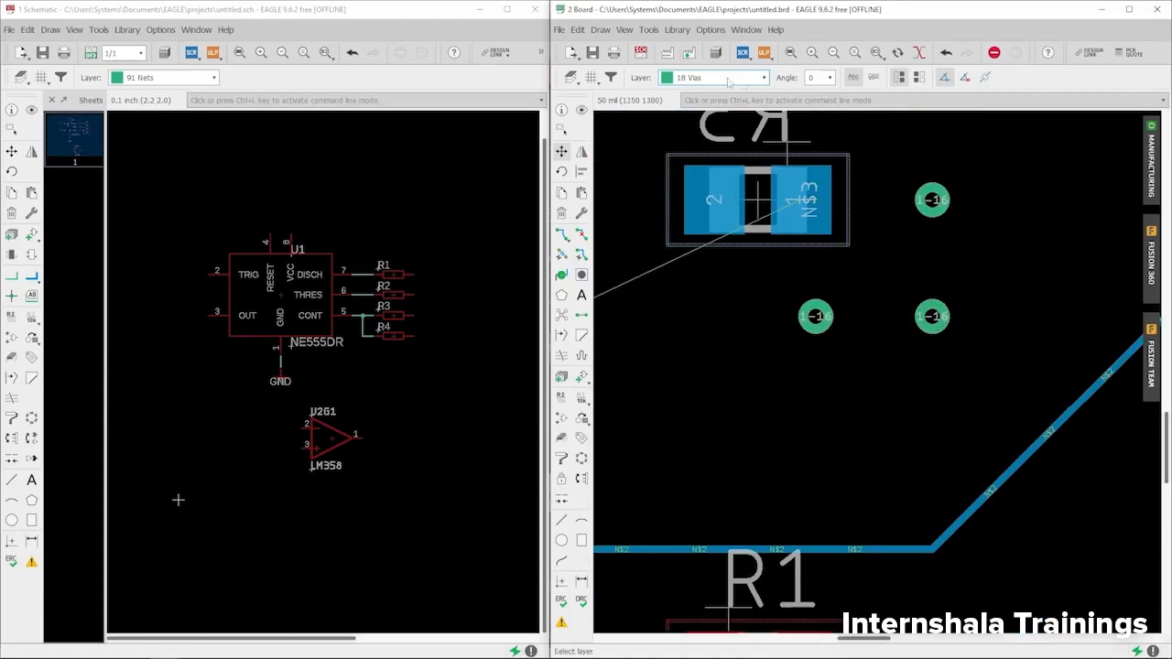
# - Turn on Single Layer Mode and make 1 Top the active layer
pyautogui.click(920, 54)
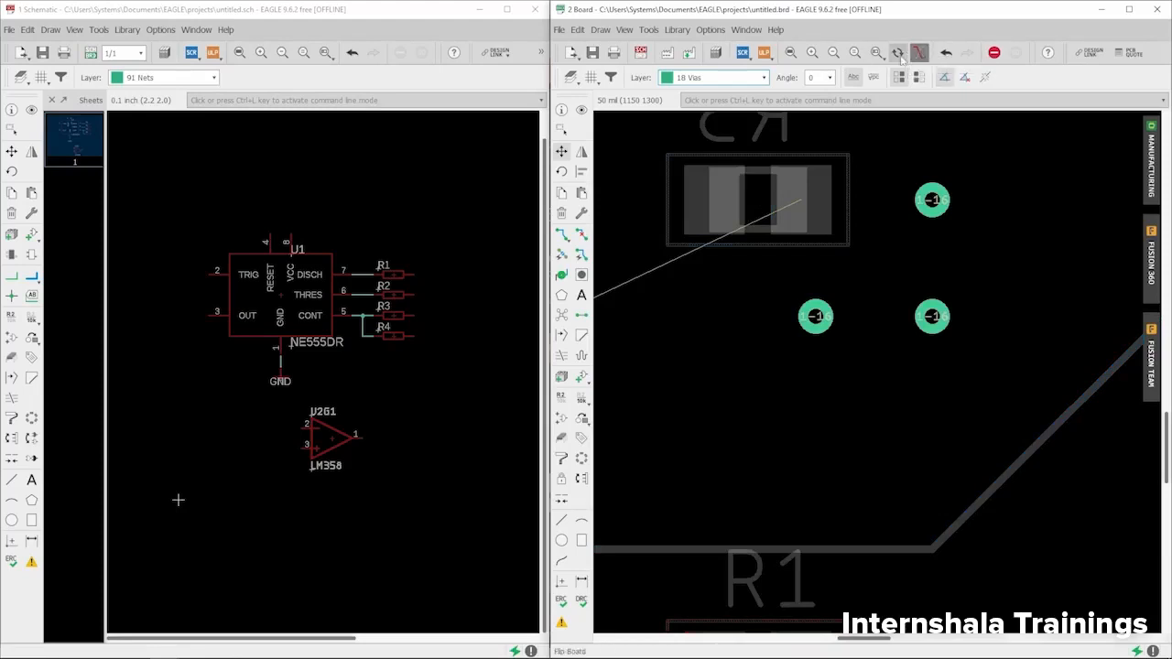
pyautogui.scroll(-7, 847, 262)
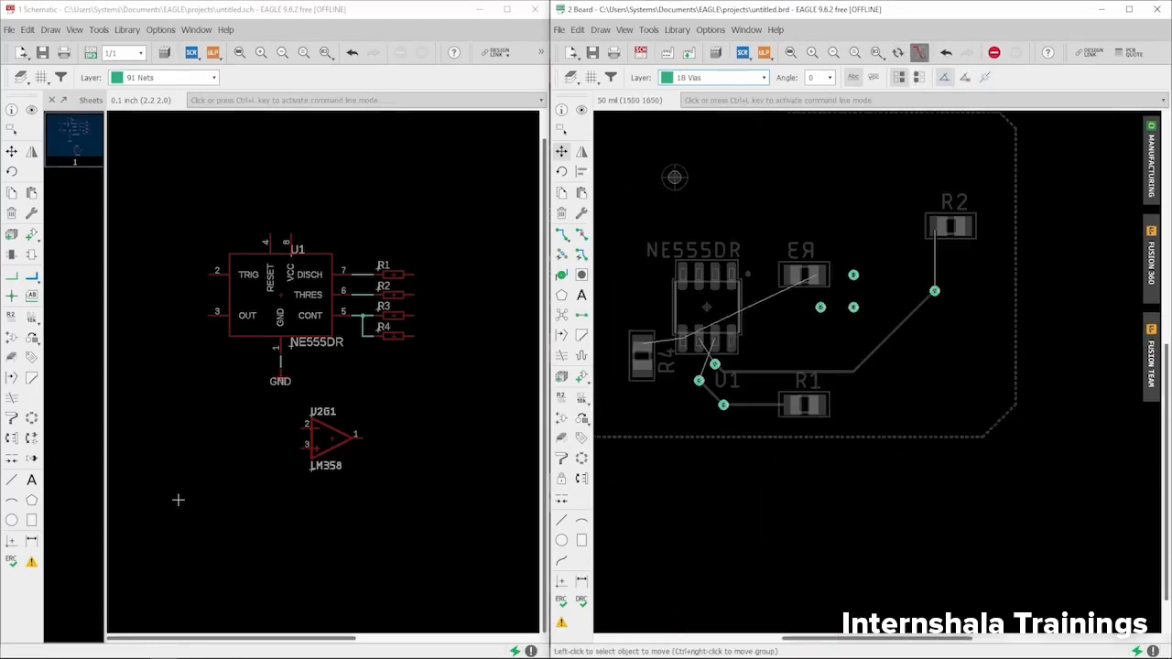
pyautogui.click(722, 78)
pyautogui.click(710, 94)
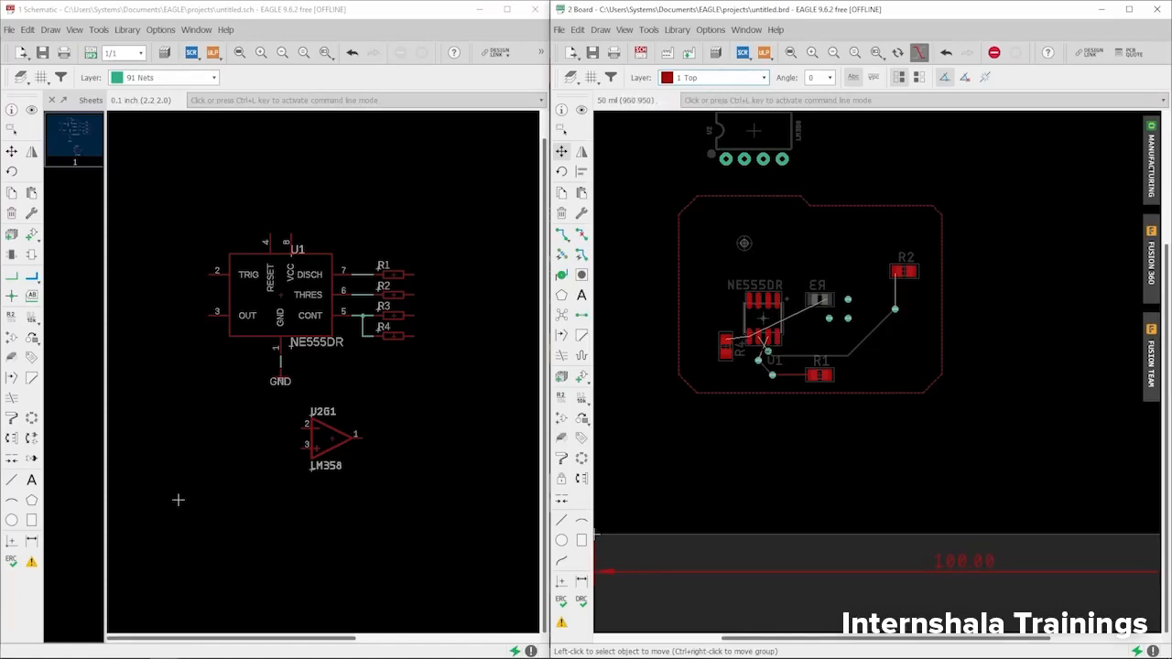
# - Switch the active layer to 16 Bottom and reopen the layer list
pyautogui.scroll(-1, 595, 535)
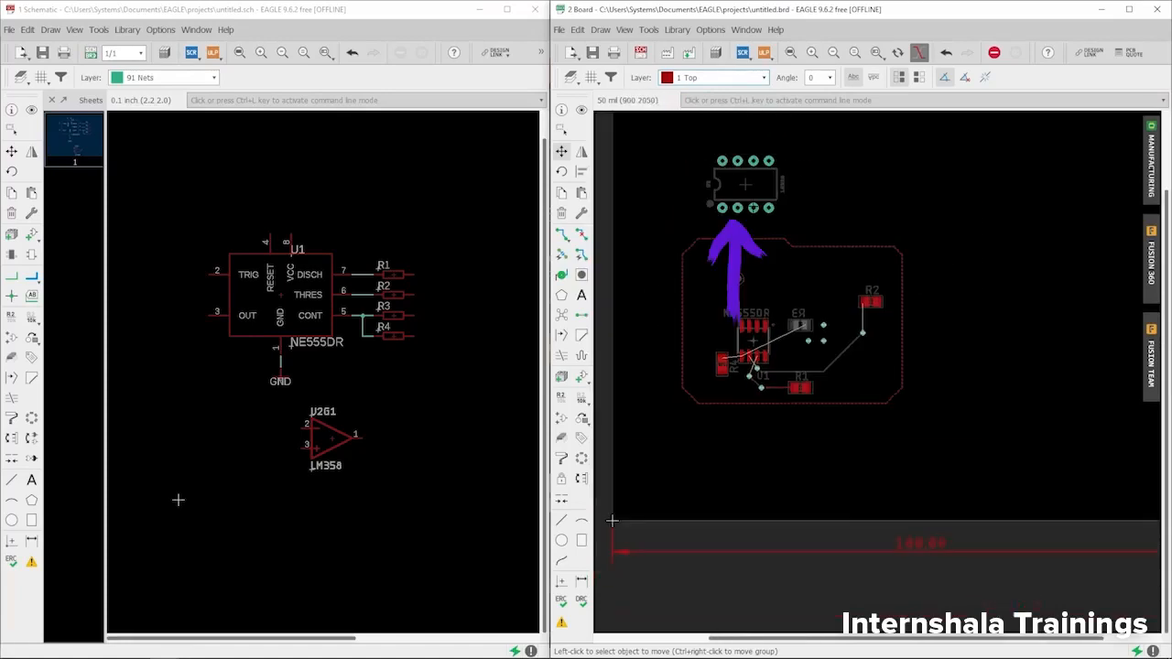
pyautogui.scroll(2, 776, 391)
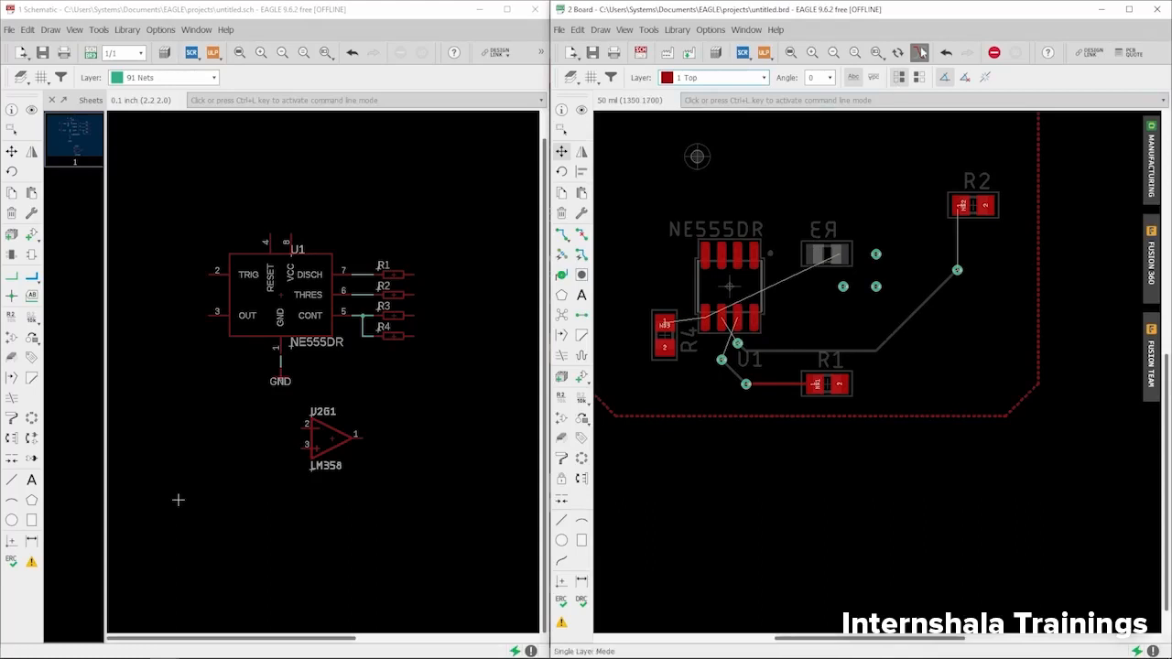
pyautogui.click(750, 83)
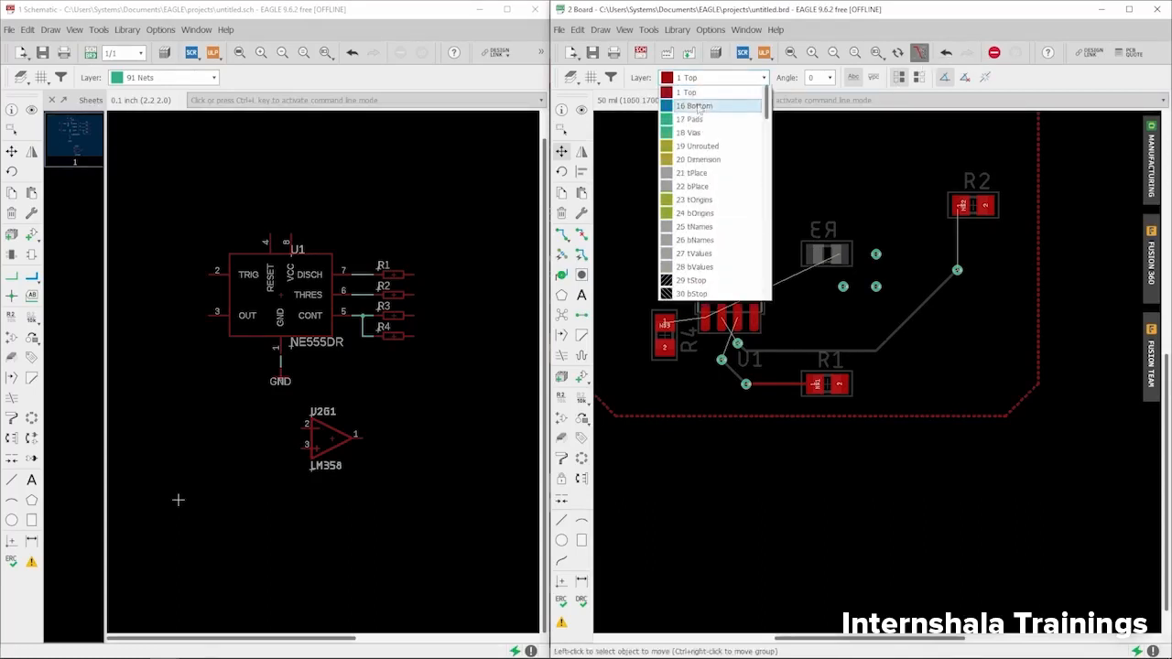
pyautogui.click(699, 106)
pyautogui.scroll(-2, 740, 314)
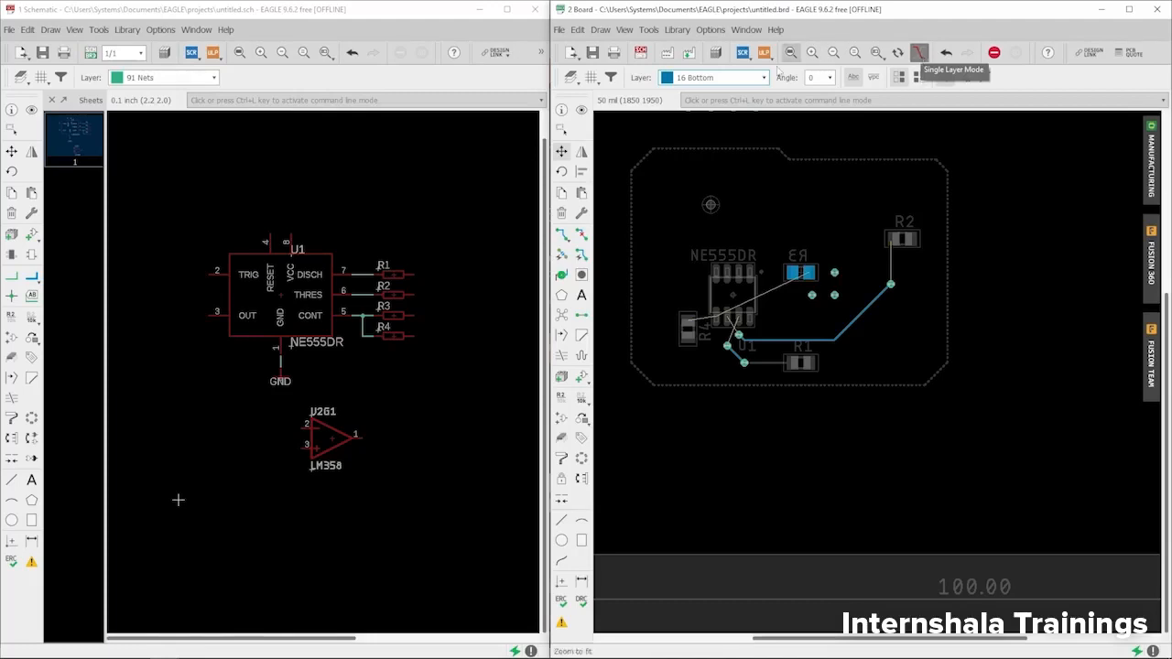
pyautogui.click(724, 78)
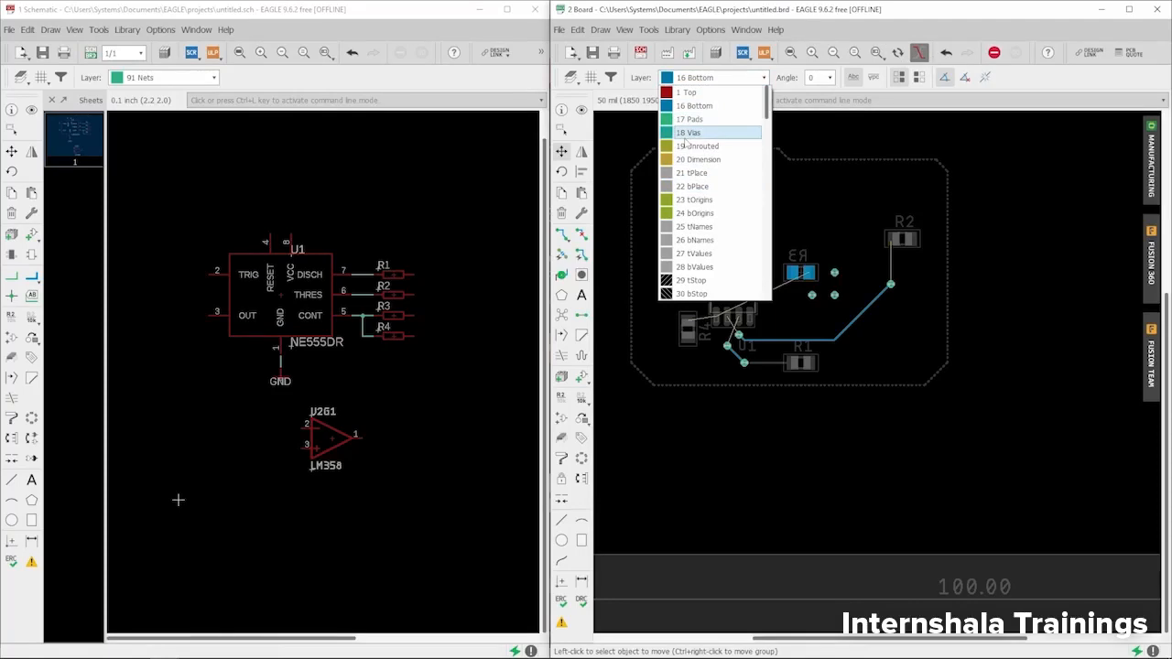
# - Make 19 Unrouted the active layer and zoom in on the R4-to-U1 airwires
pyautogui.click(696, 147)
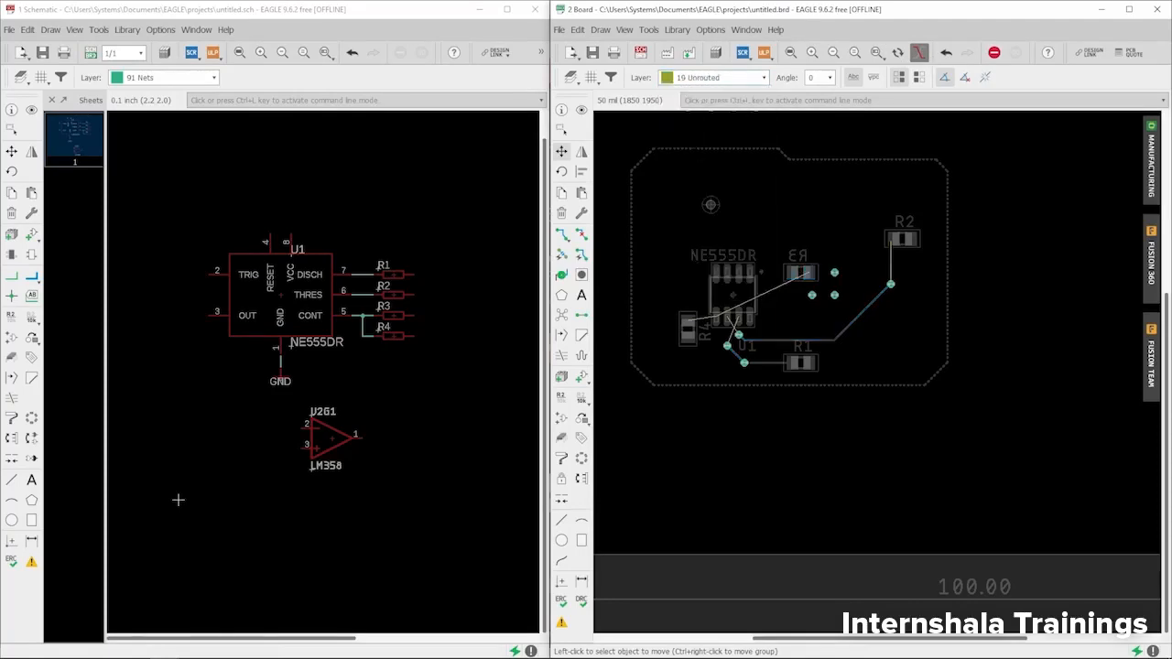
pyautogui.scroll(2, 712, 348)
pyautogui.scroll(-1, 701, 358)
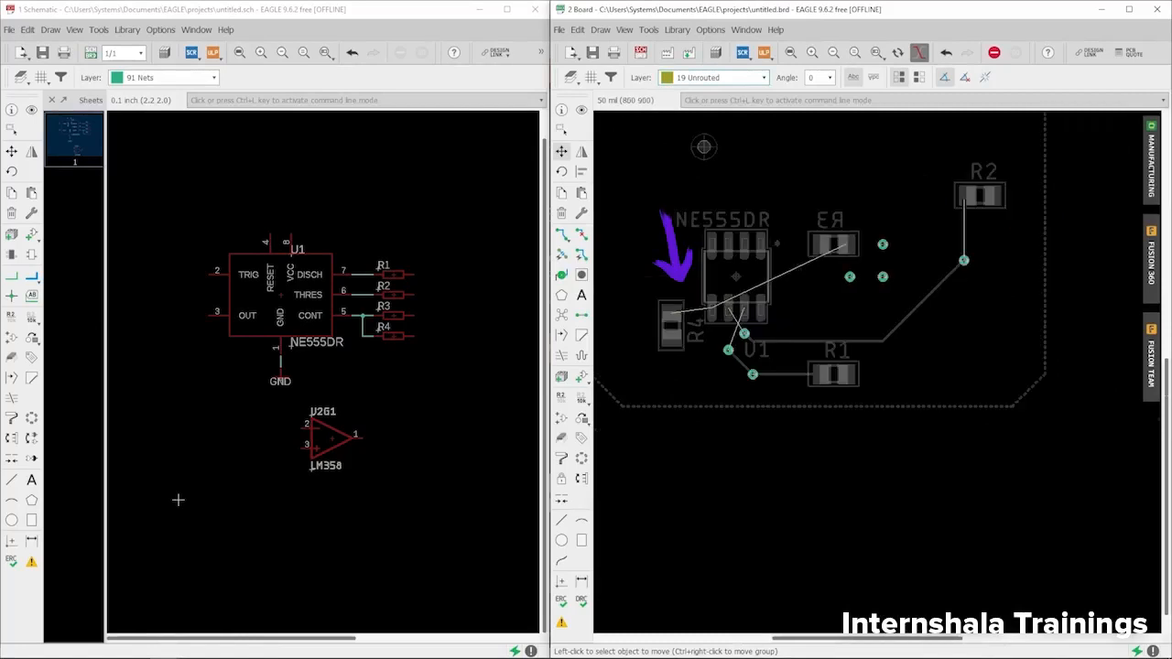
pyautogui.scroll(1, 702, 321)
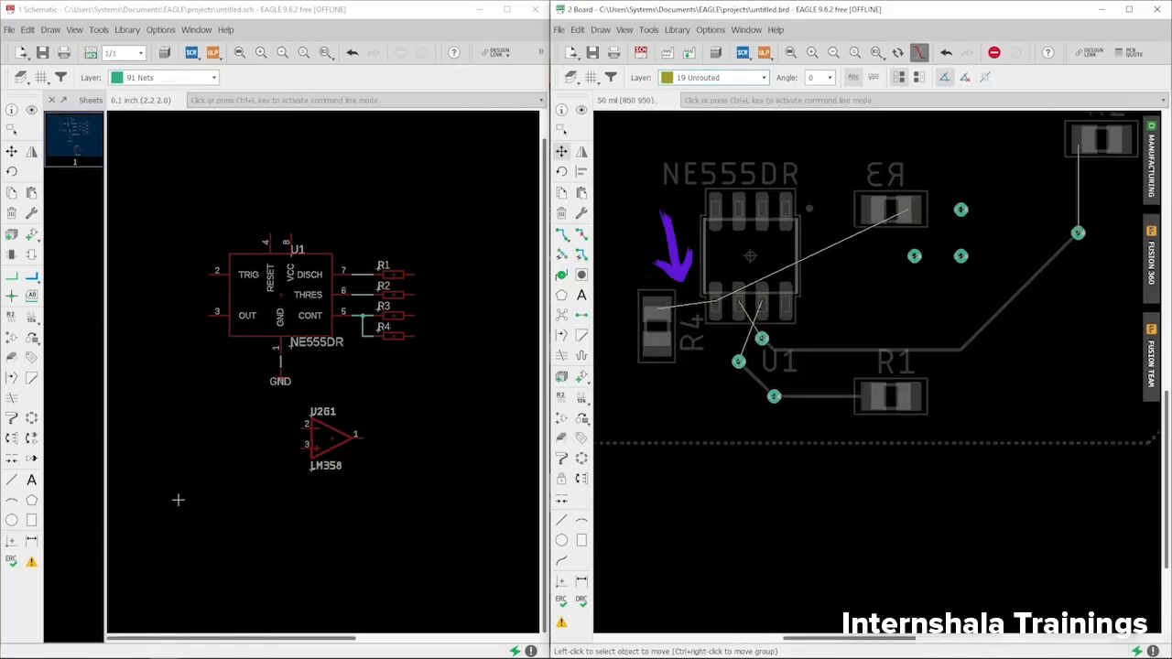
pyautogui.scroll(2, 649, 306)
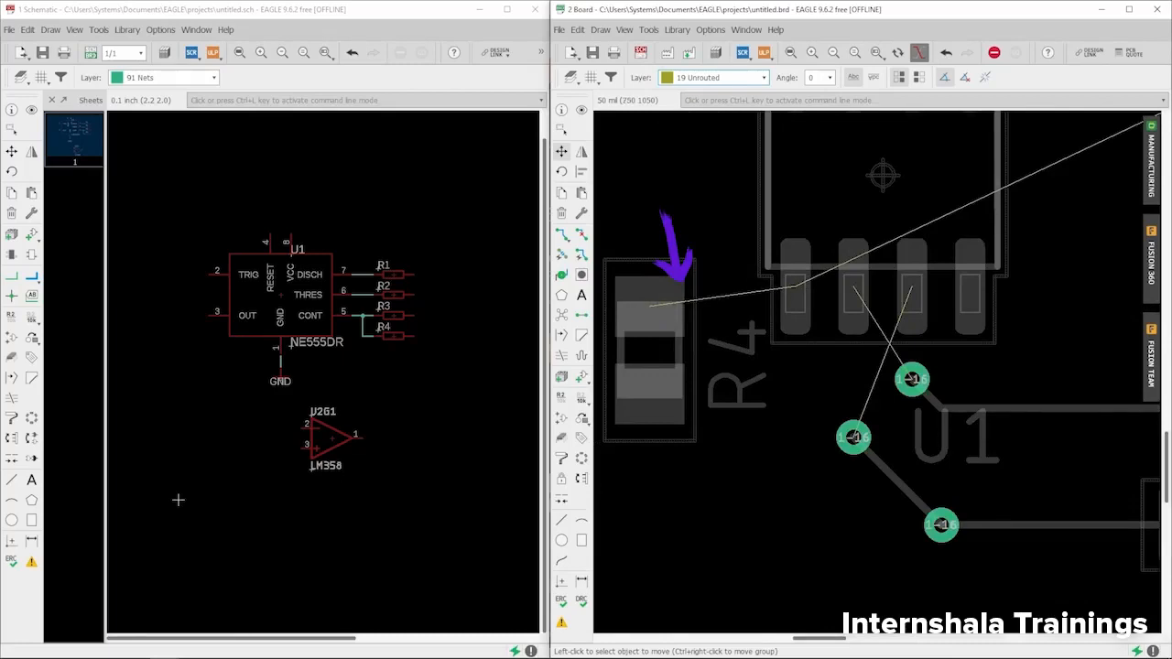
pyautogui.scroll(-2, 655, 317)
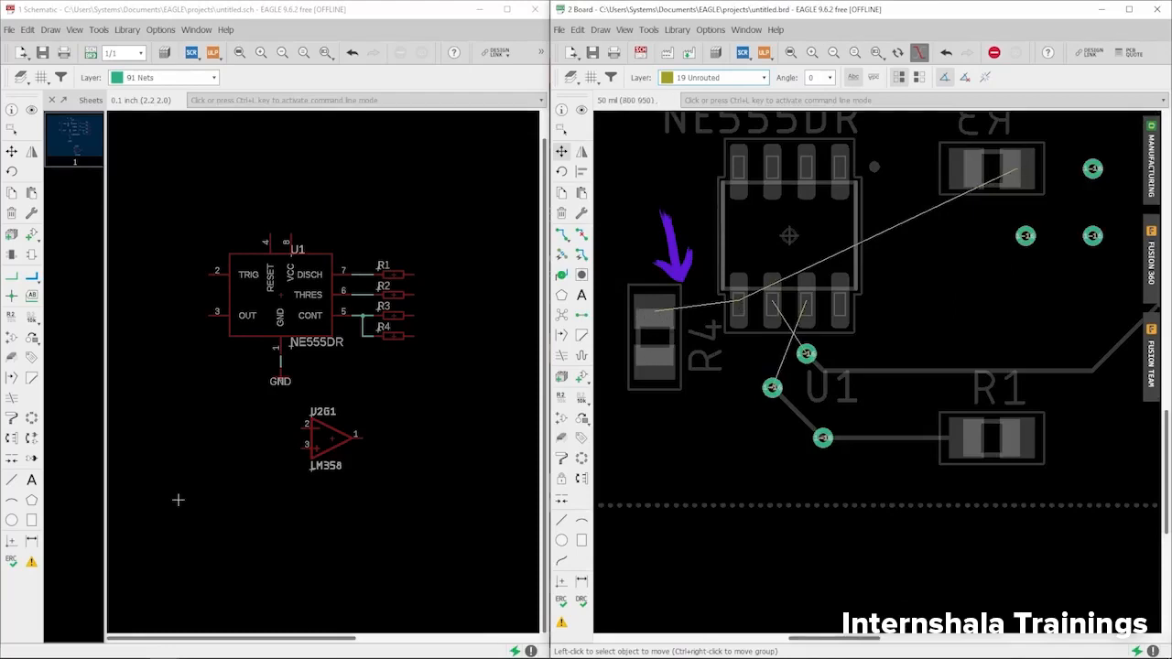
pyautogui.scroll(-3, 656, 325)
pyautogui.scroll(2, 696, 348)
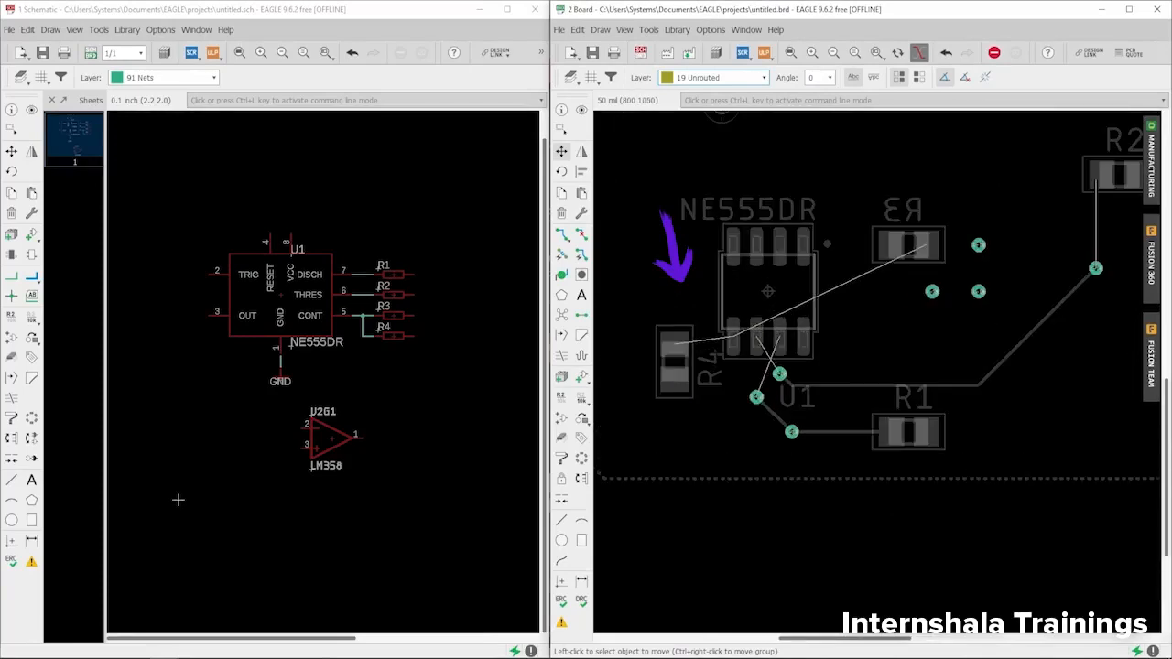
pyautogui.scroll(2, 697, 348)
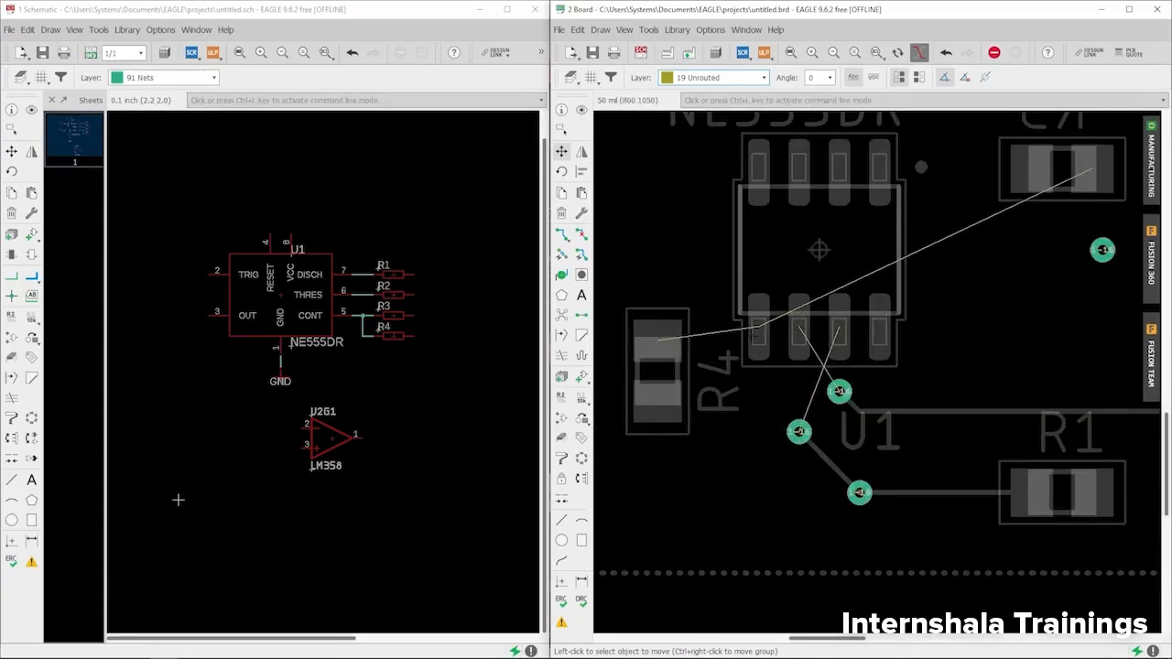
# - Start the Route tool, glance at its copper layer choice, then cancel routing with Esc
pyautogui.click(561, 235)
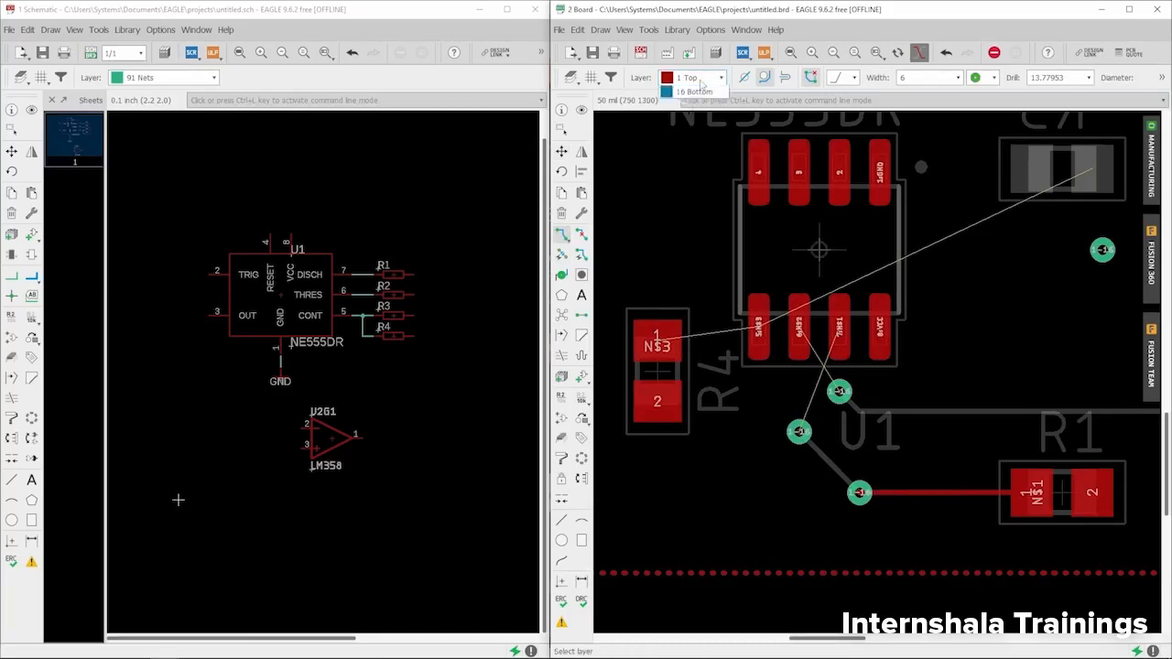
pyautogui.click(694, 78)
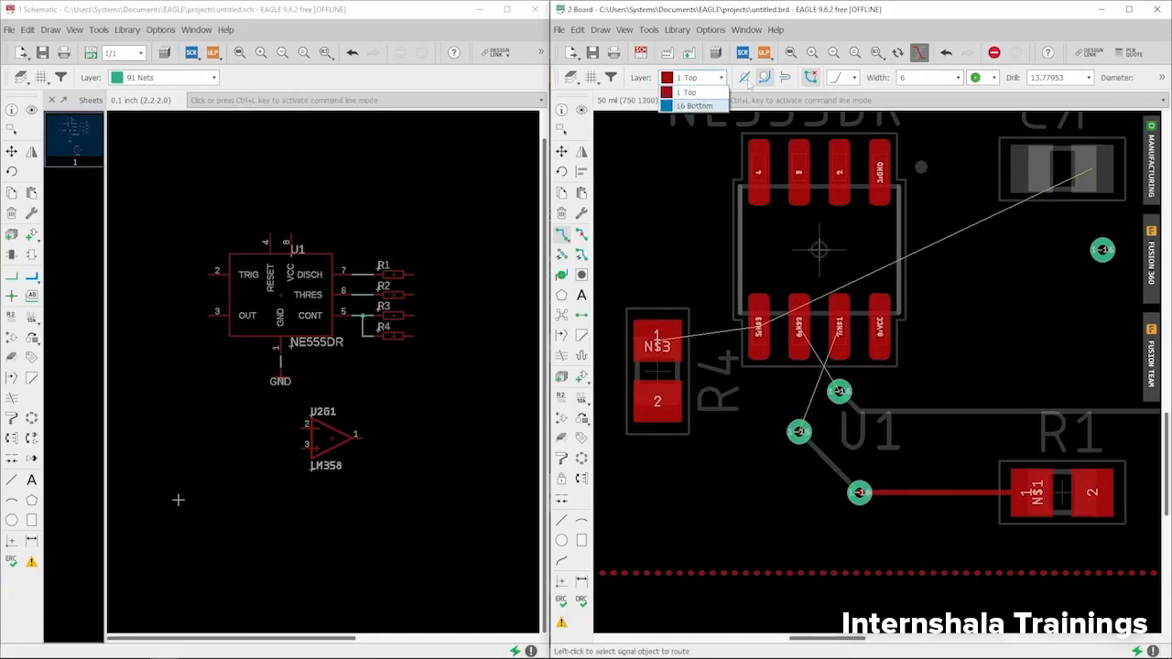
pyautogui.click(646, 202)
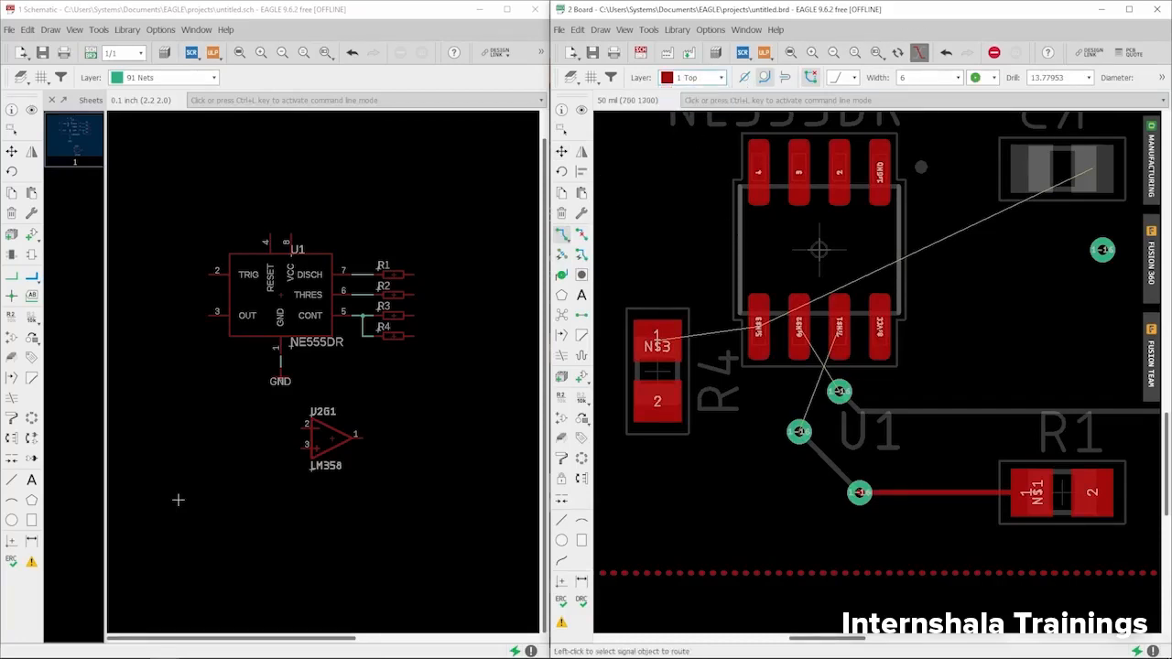
pyautogui.press('Escape')
# - Make 19 Unrouted the active layer again and reopen the layer list
pyautogui.click(723, 80)
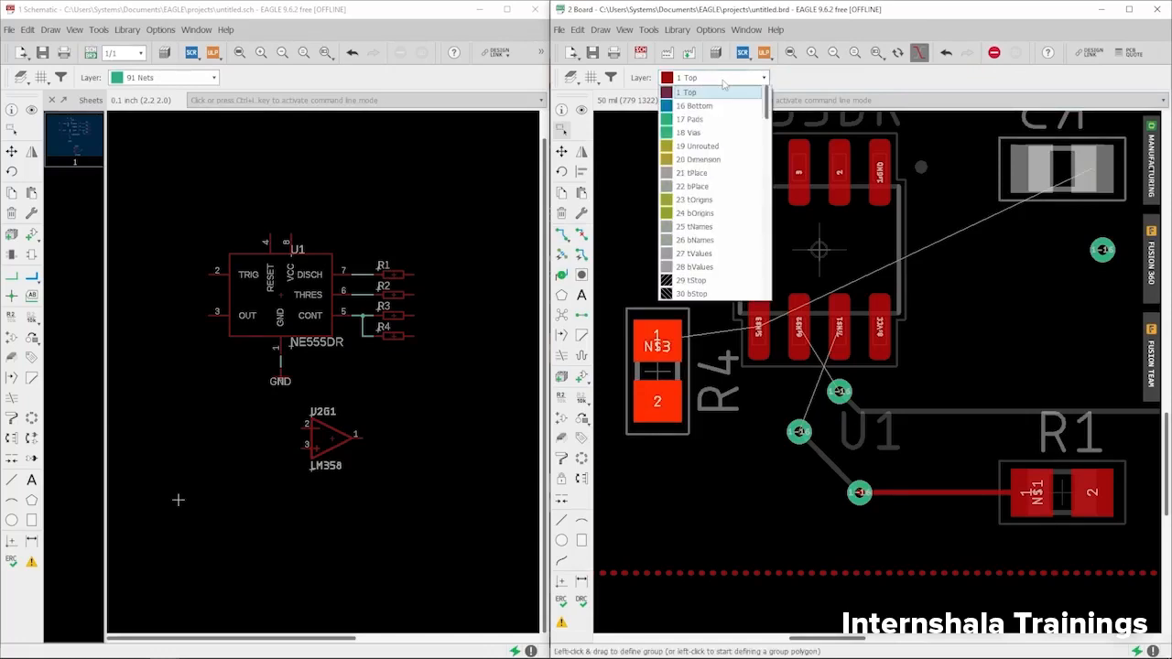
pyautogui.click(710, 147)
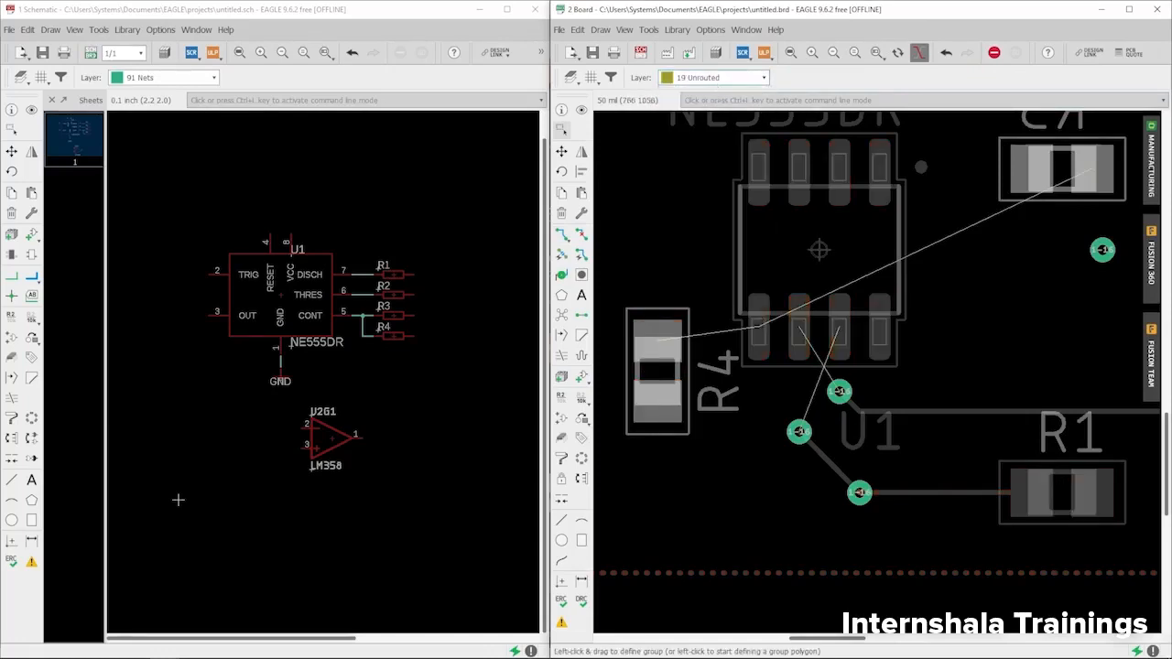
pyautogui.click(741, 79)
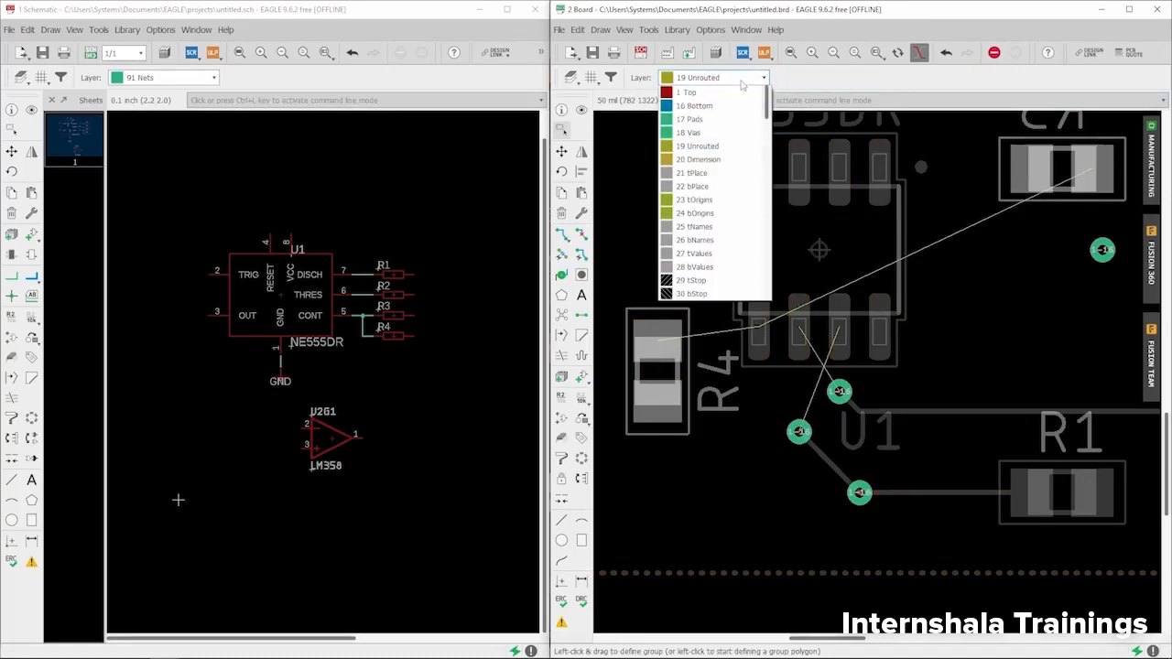
# - Make 20 Dimension active, inspect the board's top-left corner, and select the Line tool
pyautogui.click(708, 160)
pyautogui.scroll(-6, 623, 424)
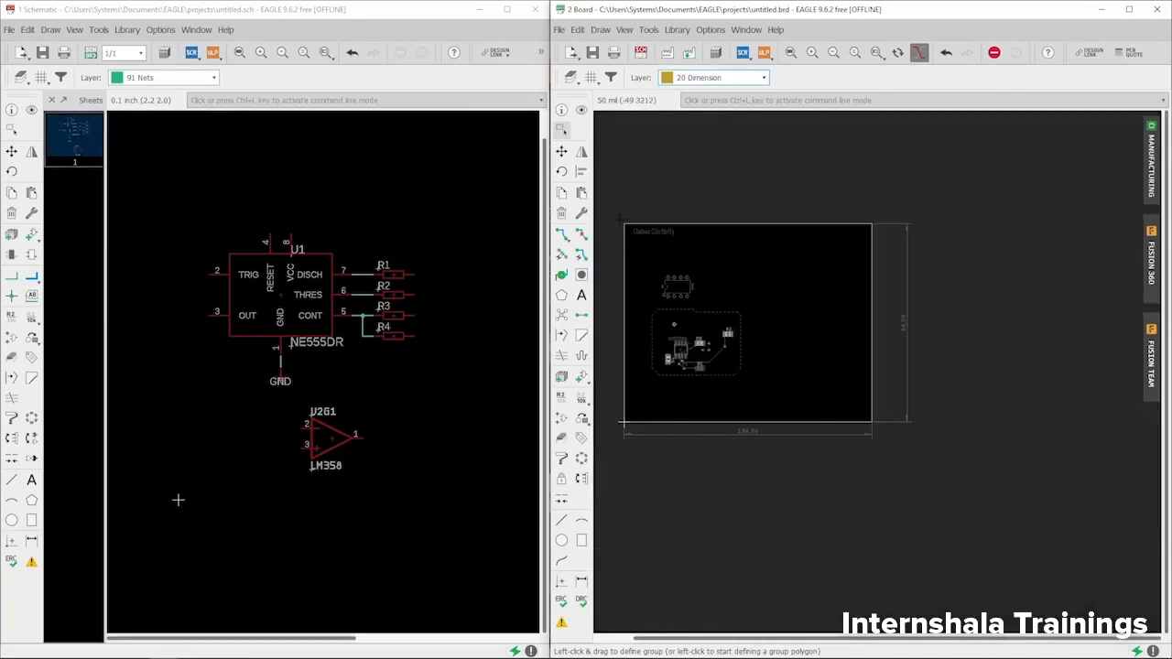
pyautogui.scroll(5, 629, 190)
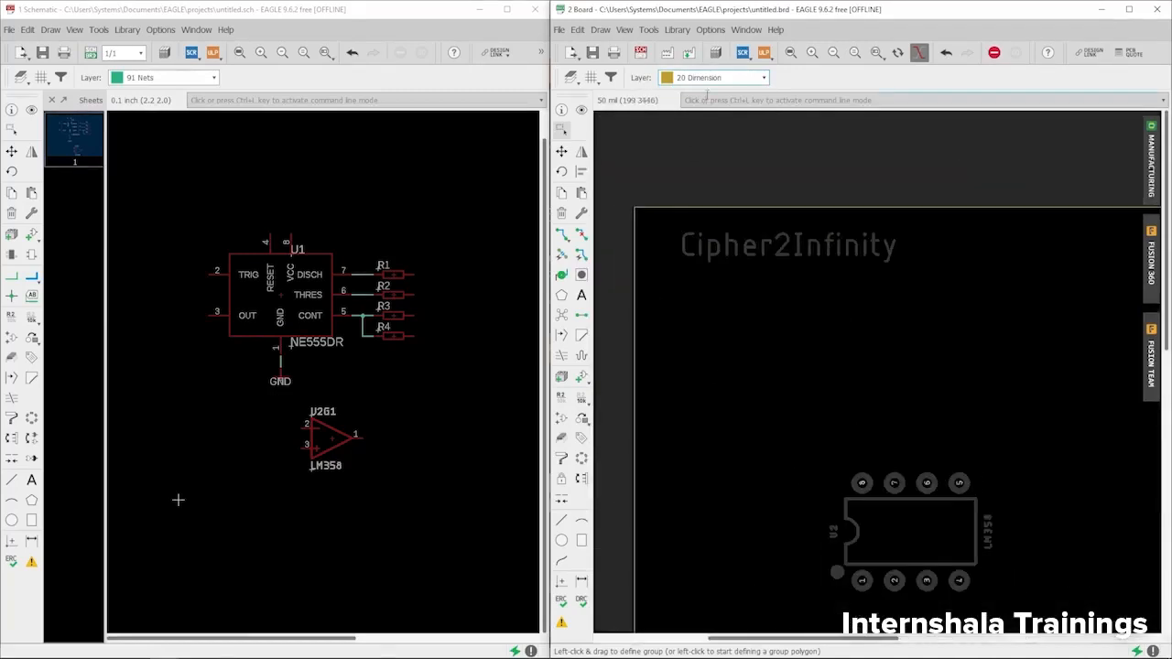
pyautogui.scroll(2, 640, 209)
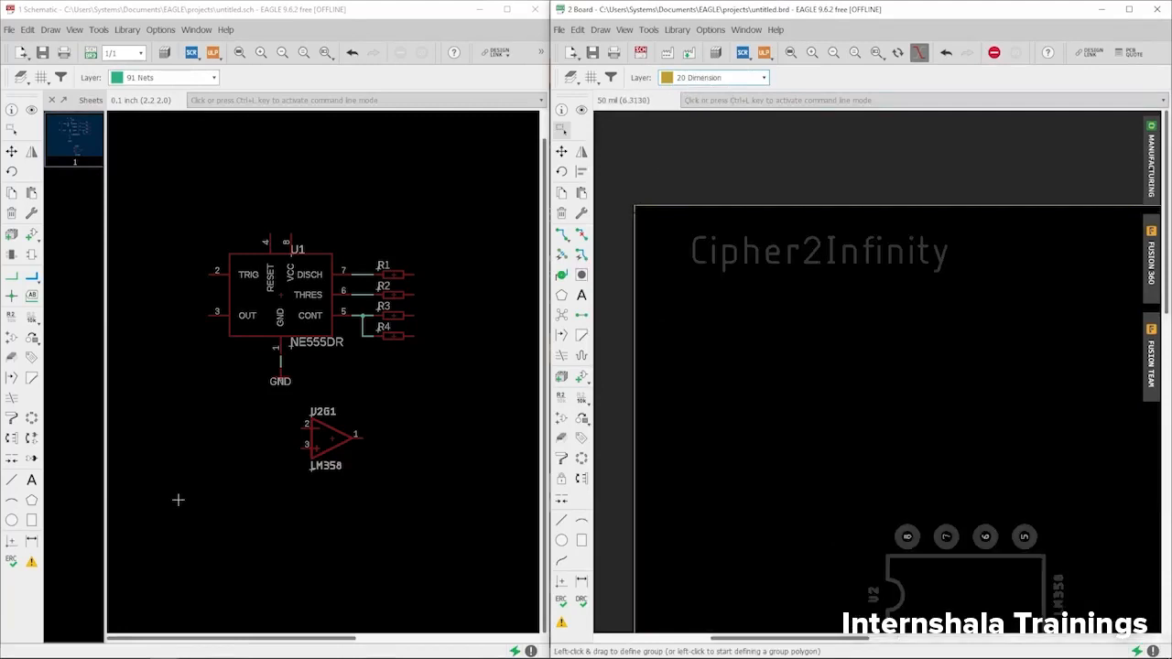
pyautogui.scroll(2, 632, 203)
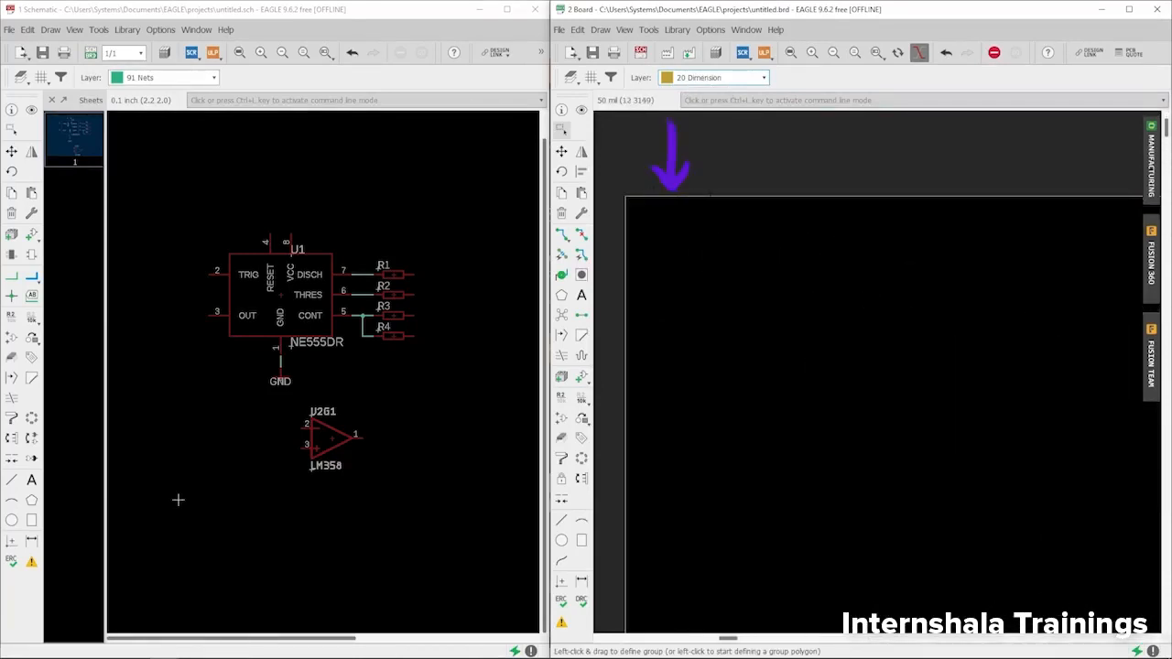
pyautogui.scroll(-2, 641, 197)
pyautogui.scroll(-3, 634, 200)
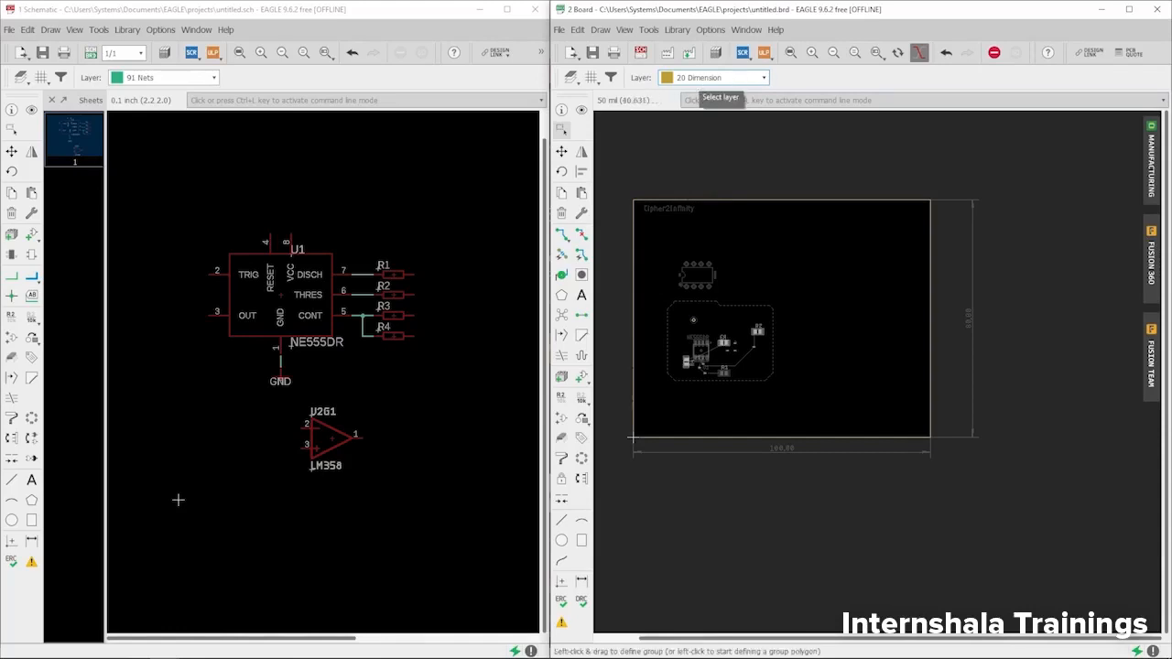
pyautogui.click(562, 521)
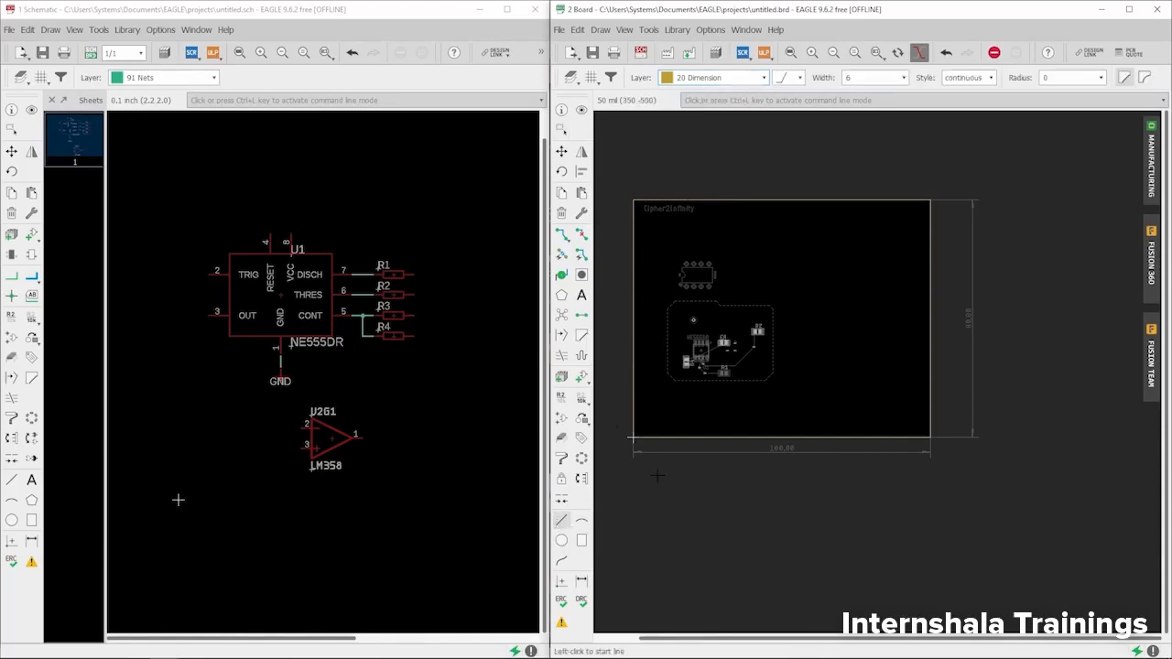
pyautogui.click(655, 475)
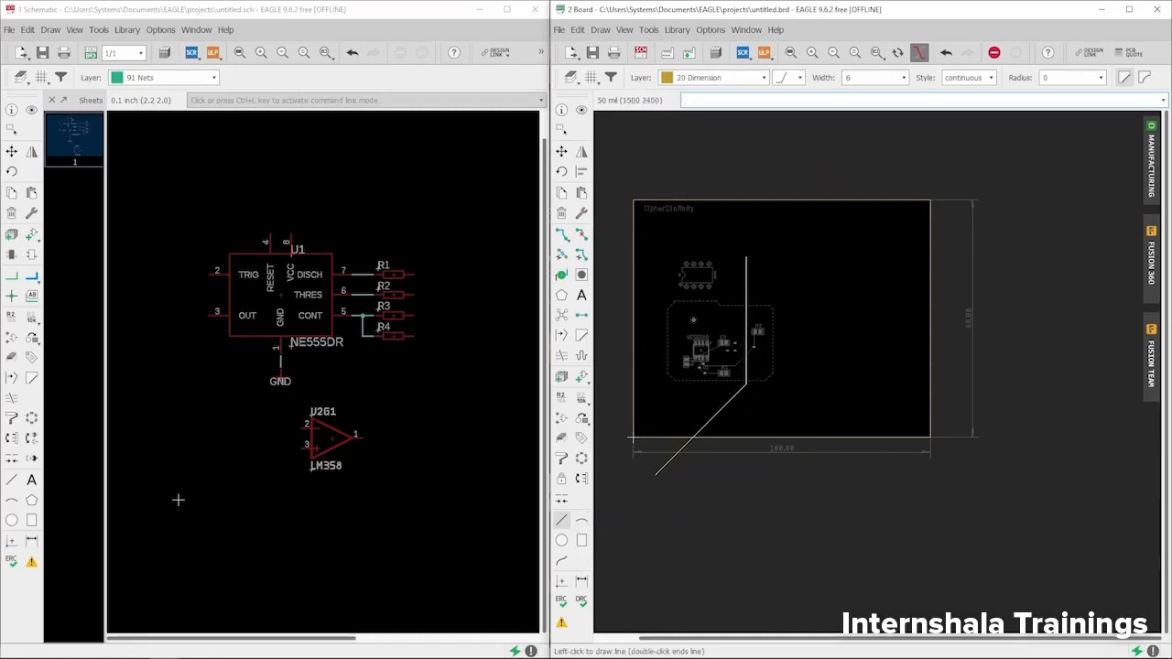
pyautogui.press('Escape')
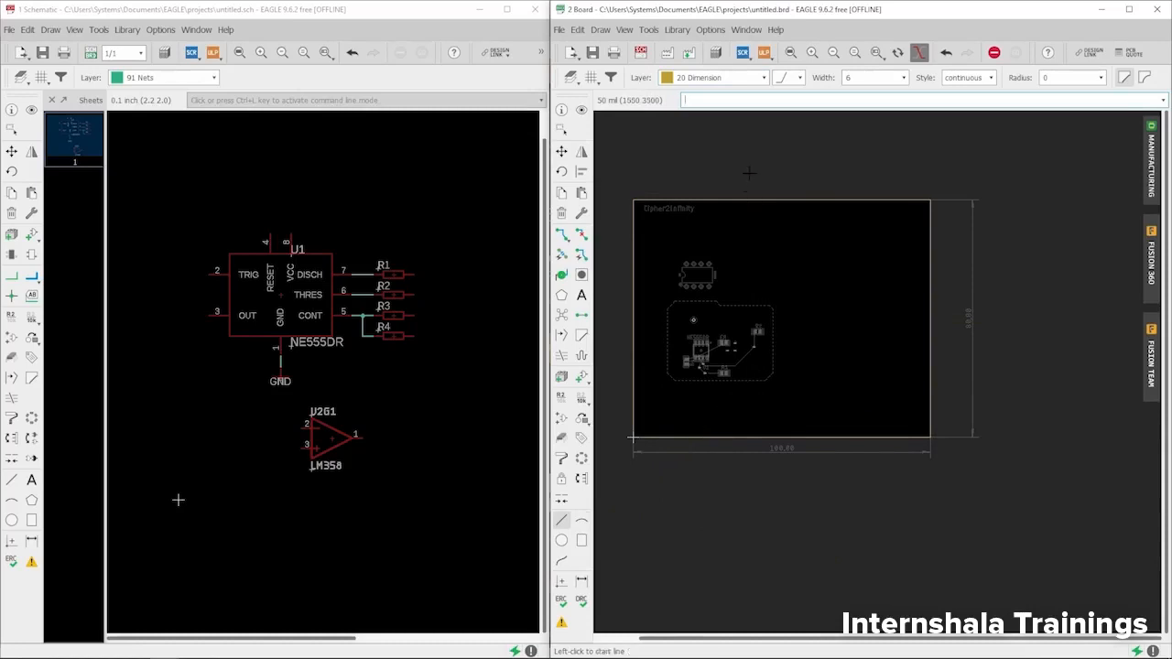
pyautogui.click(760, 78)
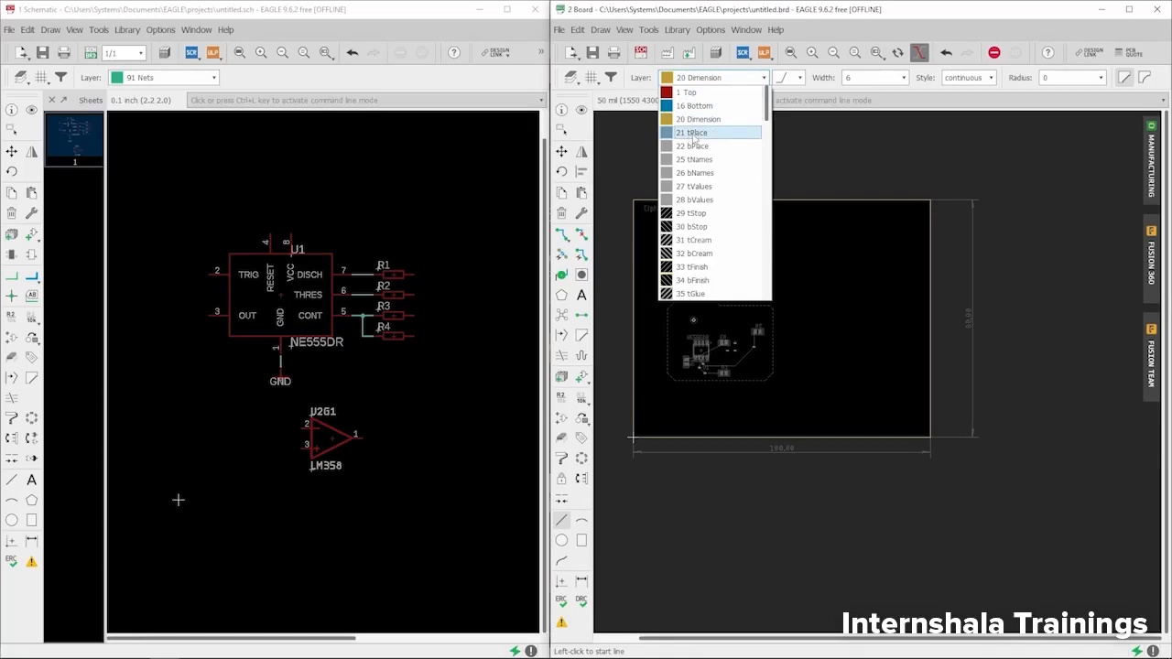
# - Make 21 tPlace active, zoom to the LM358, and open the manufacturing preview beside it
pyautogui.click(695, 134)
pyautogui.scroll(3, 688, 372)
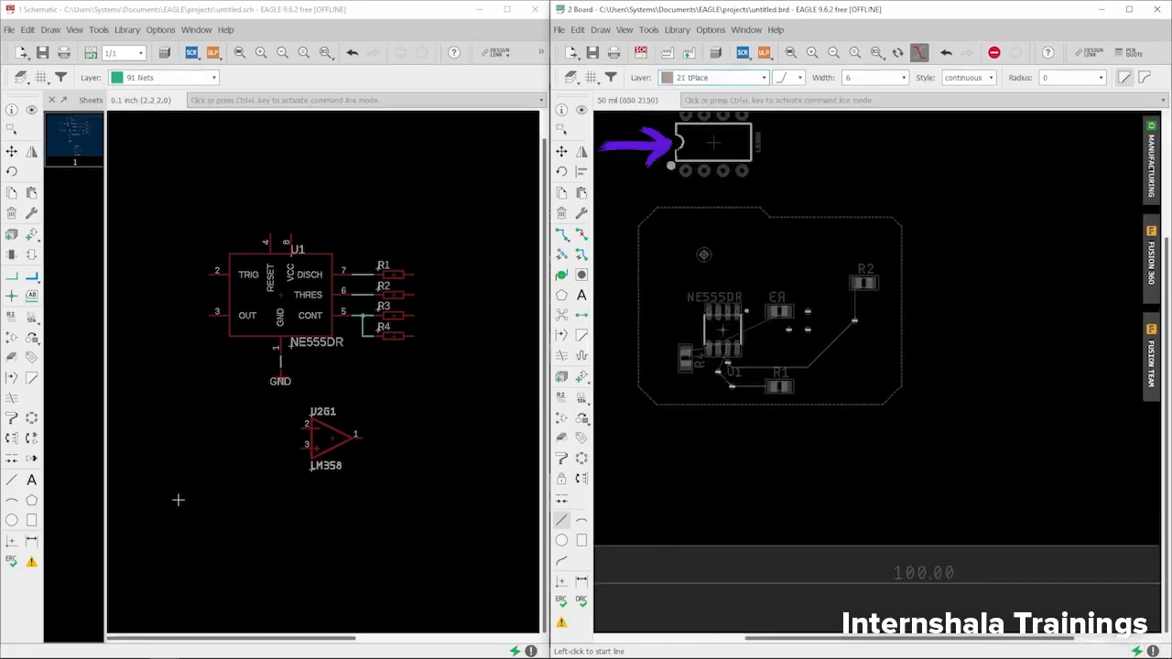
pyautogui.scroll(3, 696, 275)
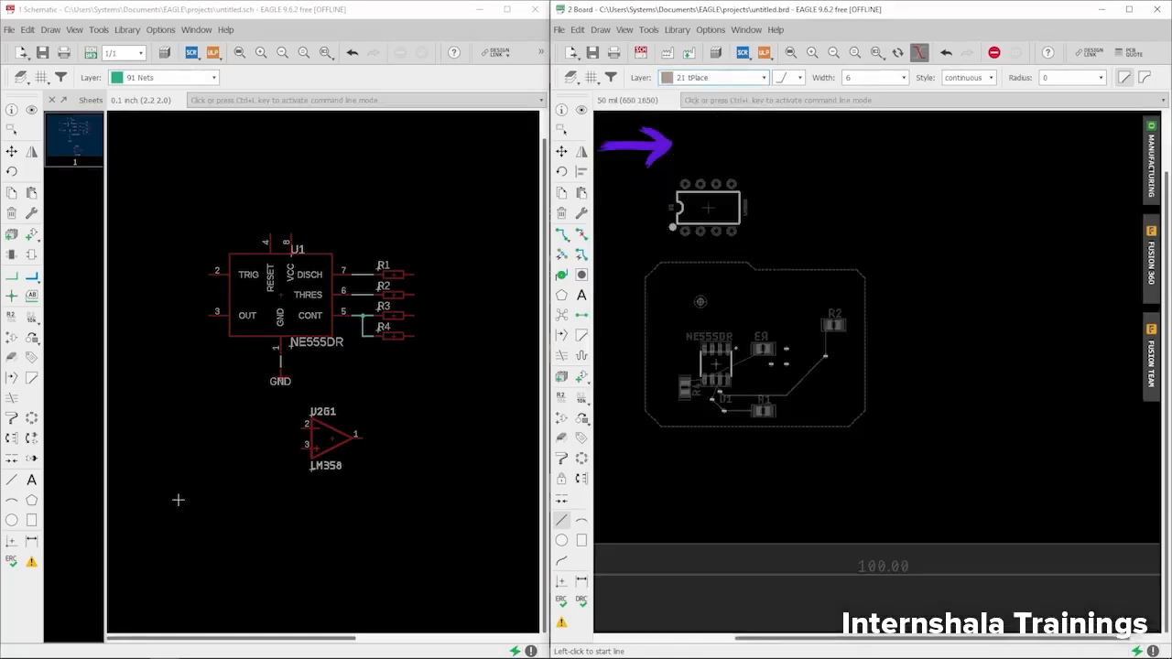
pyautogui.scroll(3, 683, 186)
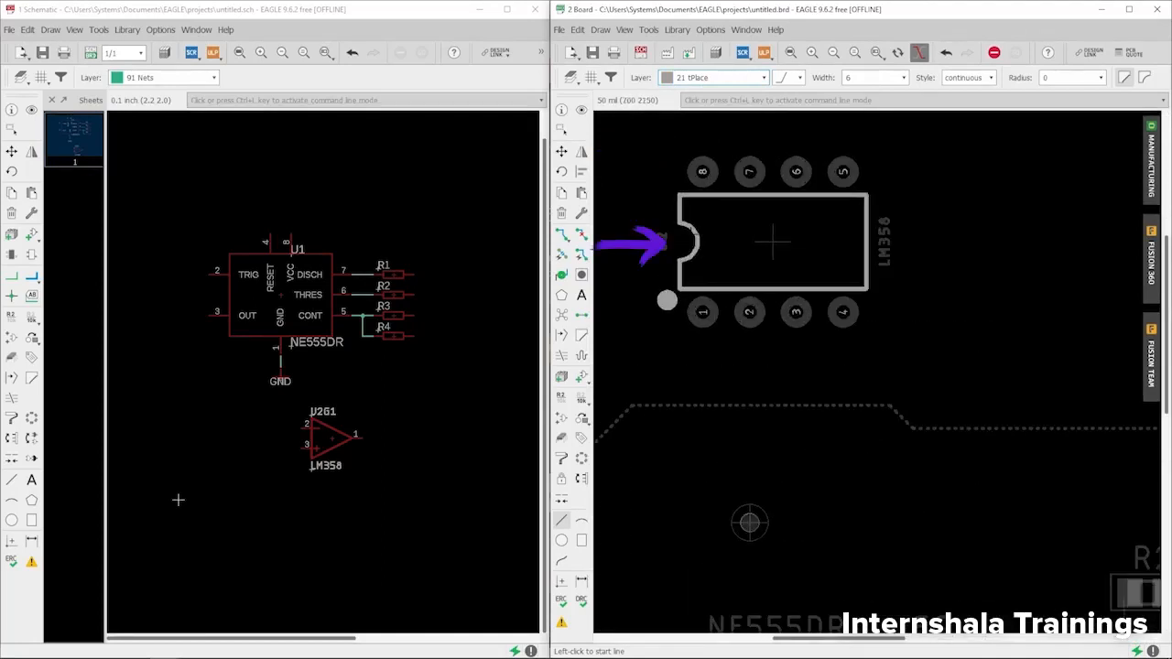
pyautogui.click(1152, 161)
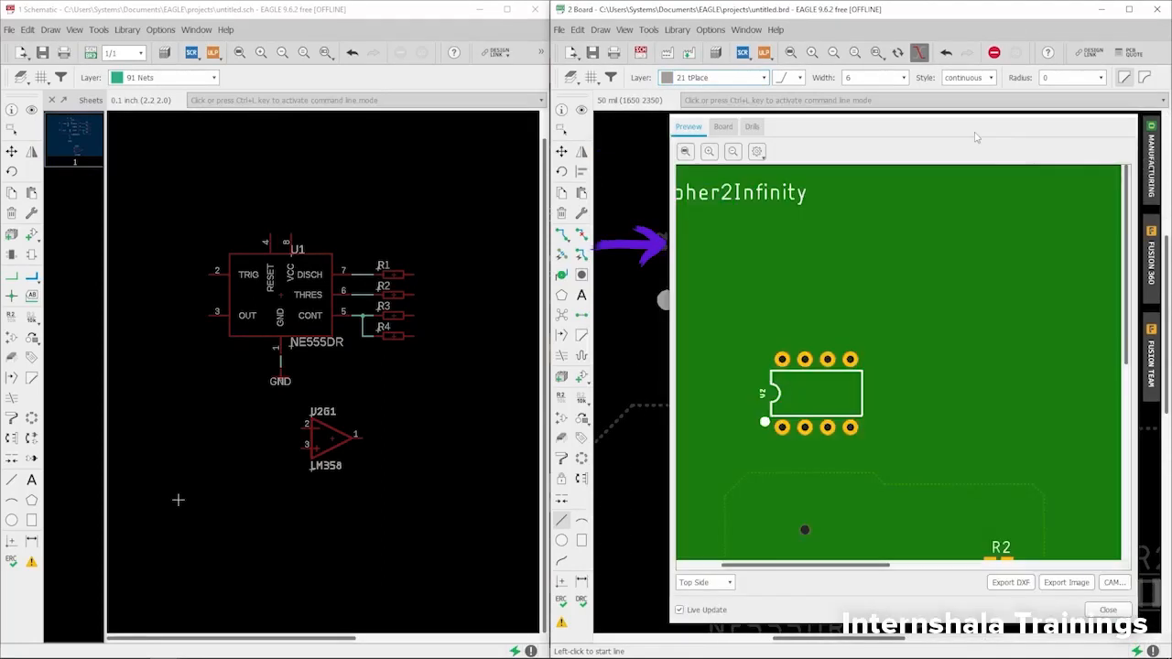
pyautogui.moveTo(980, 140); pyautogui.dragTo(423, 67)
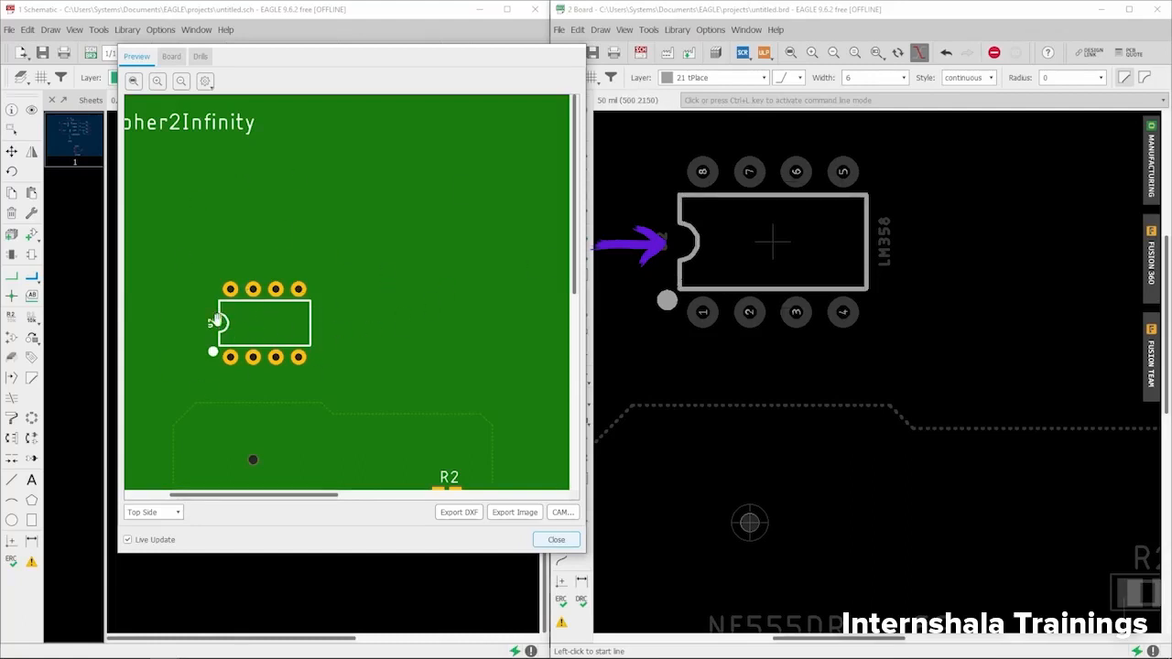
# - Move the preview further left and pan it to show U1, R4 and R1
pyautogui.moveTo(499, 70); pyautogui.dragTo(408, 67)
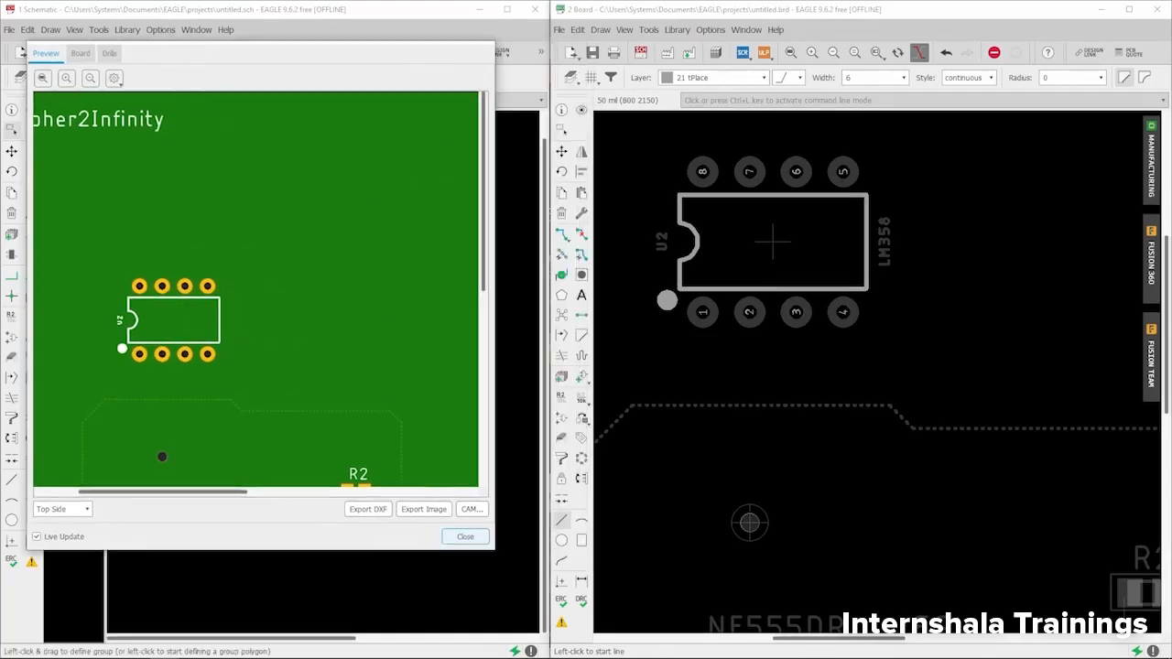
pyautogui.scroll(-6, 760, 221)
pyautogui.scroll(10, 775, 411)
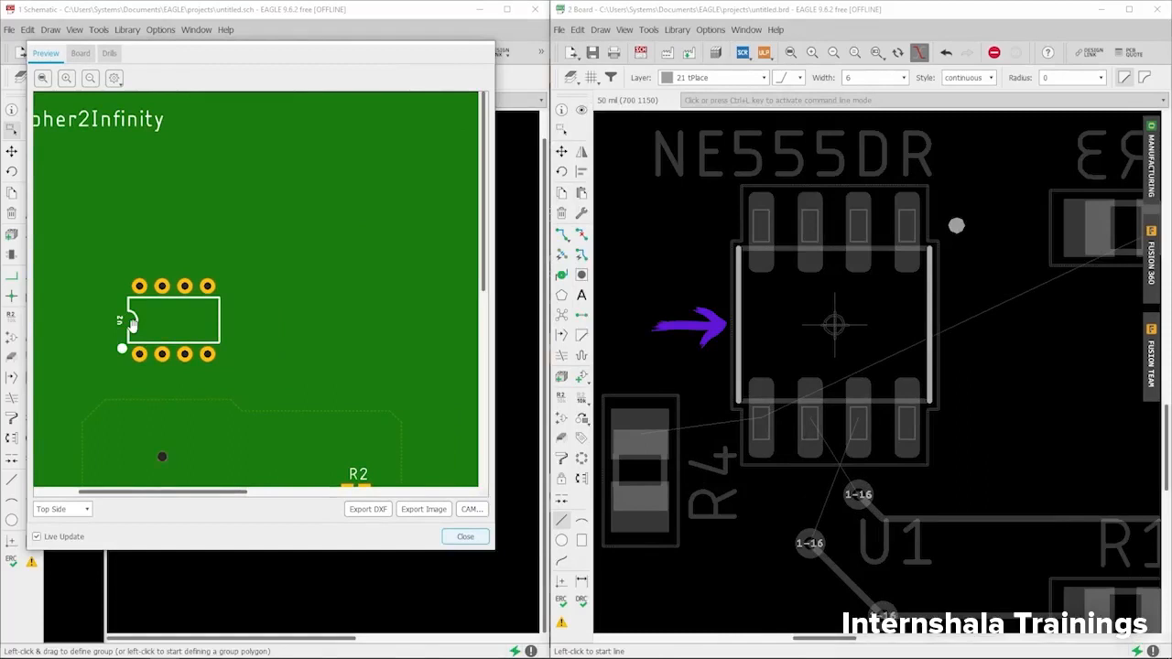
pyautogui.moveTo(174, 362); pyautogui.dragTo(233, 262)
pyautogui.moveTo(236, 474); pyautogui.dragTo(238, 371)
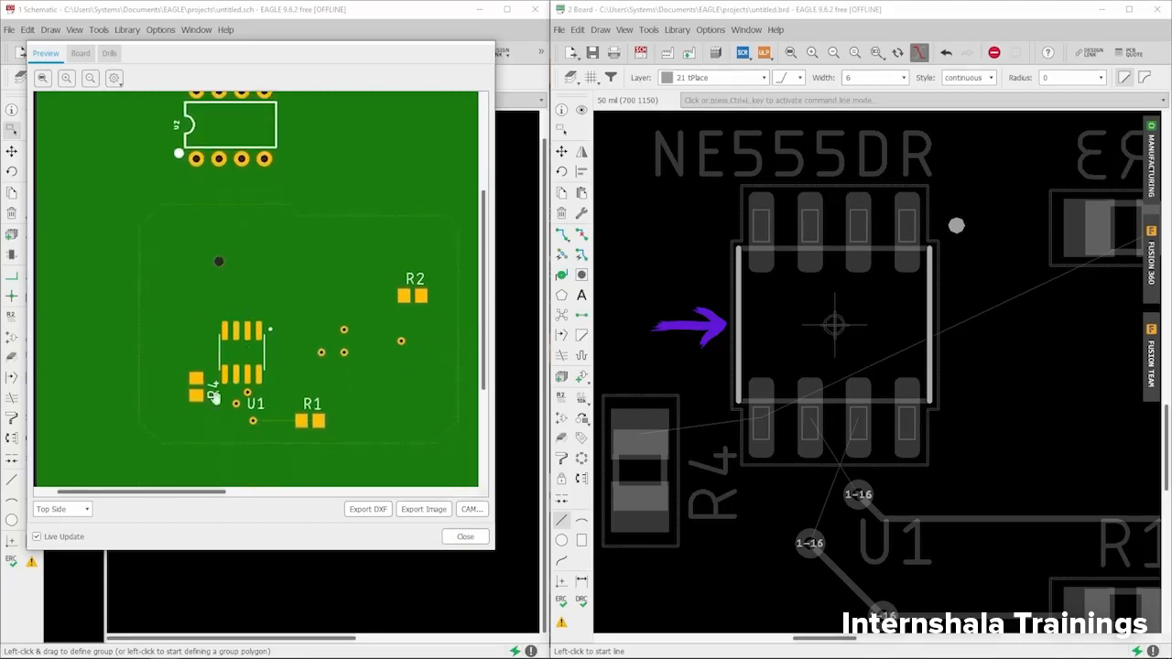
pyautogui.scroll(2, 247, 426)
pyautogui.moveTo(251, 433); pyautogui.dragTo(229, 266)
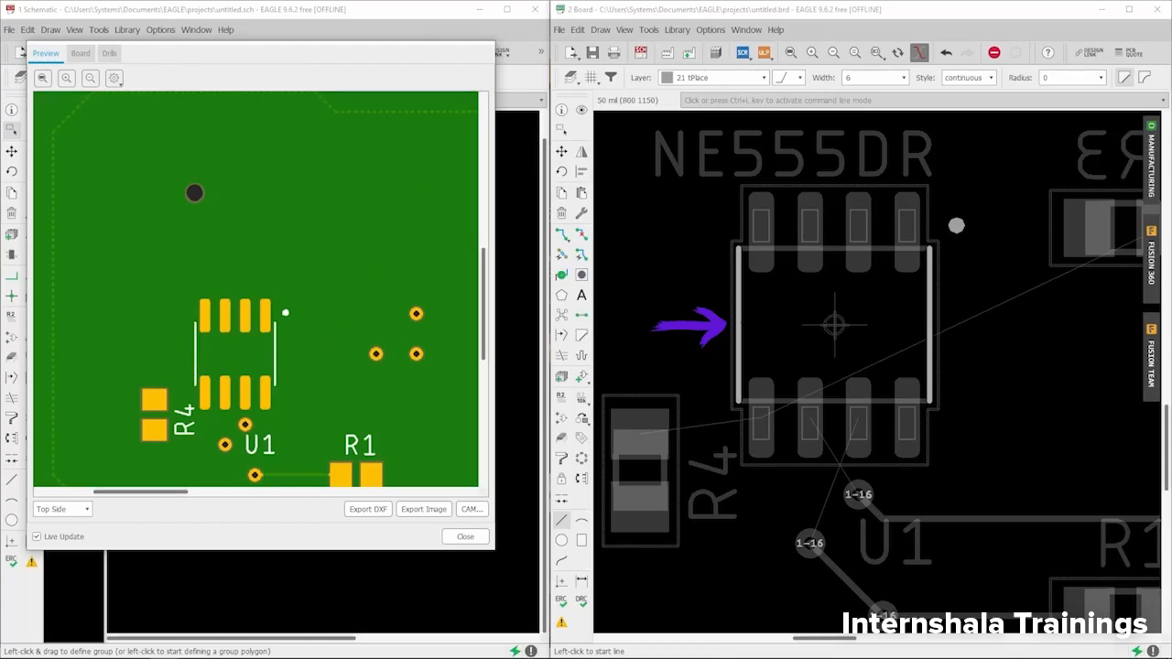
pyautogui.scroll(-2, 697, 338)
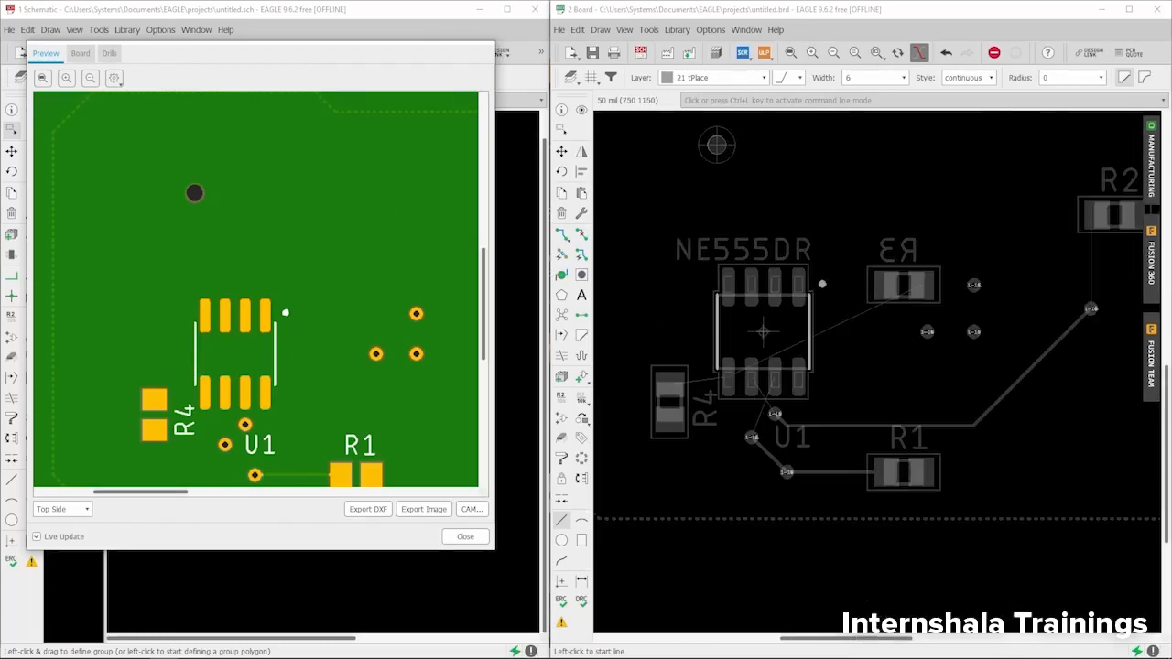
pyautogui.click(714, 77)
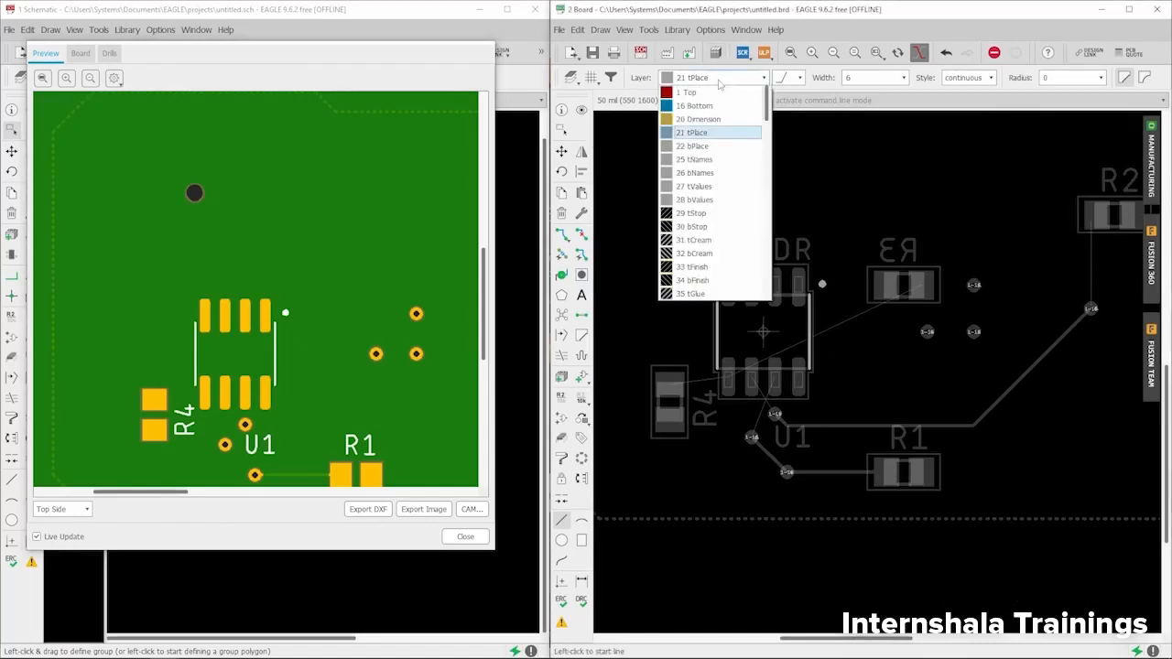
# - Step through layers 22 bPlace and 25 tNames, zooming around R4 and U1
pyautogui.click(697, 145)
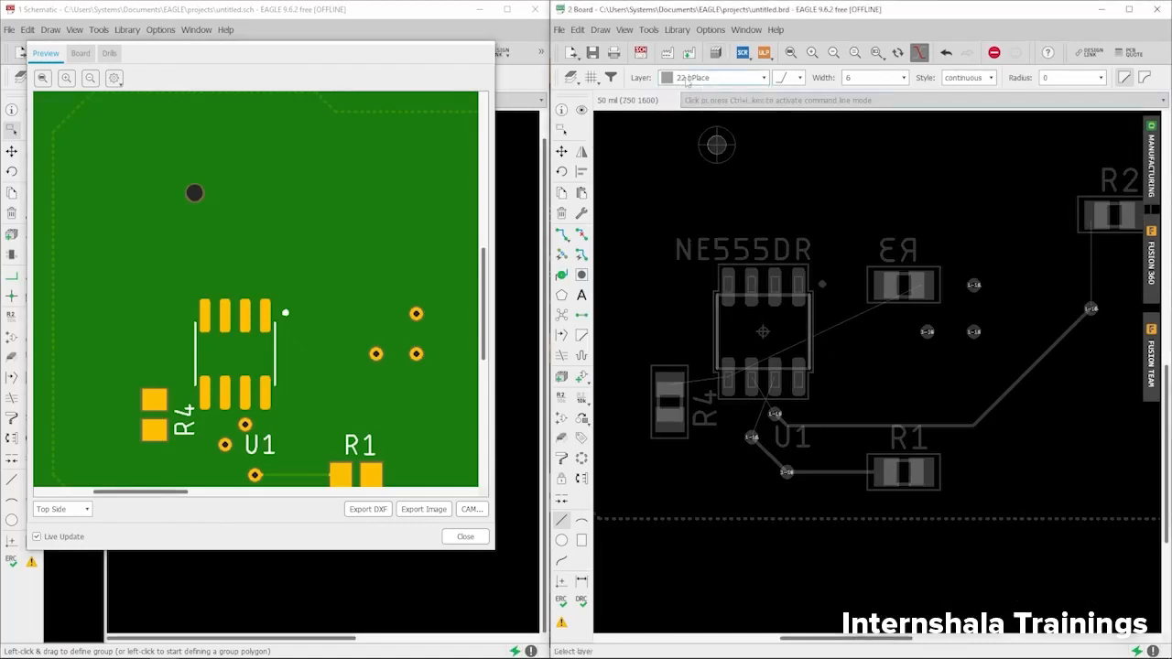
pyautogui.scroll(-3, 654, 522)
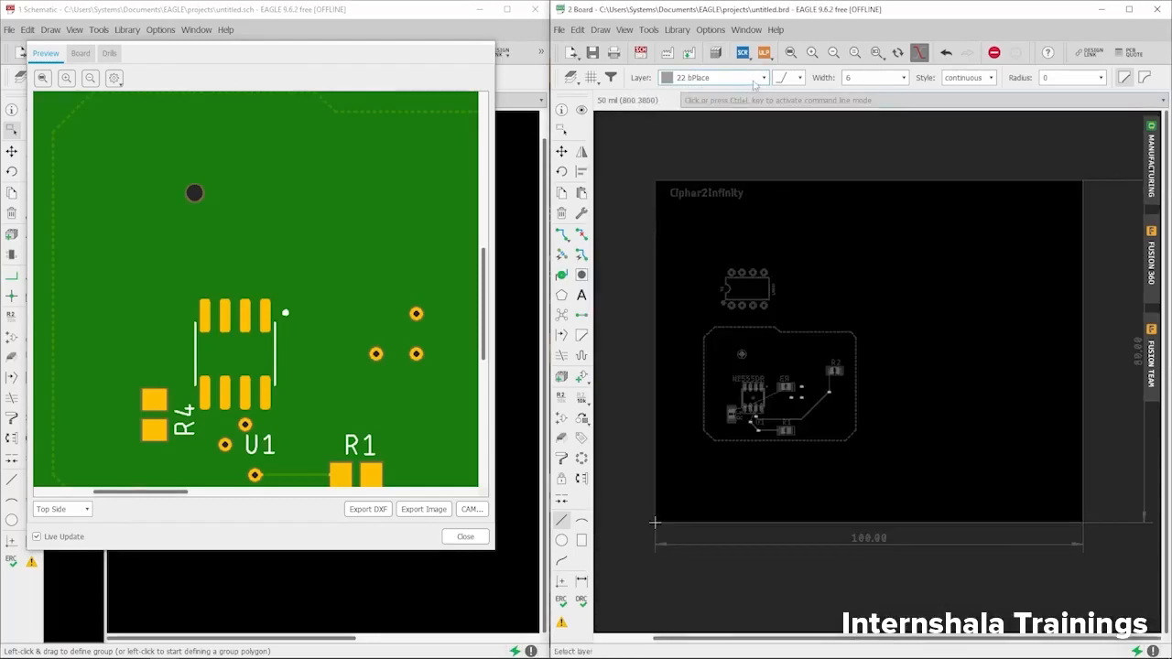
pyautogui.click(723, 77)
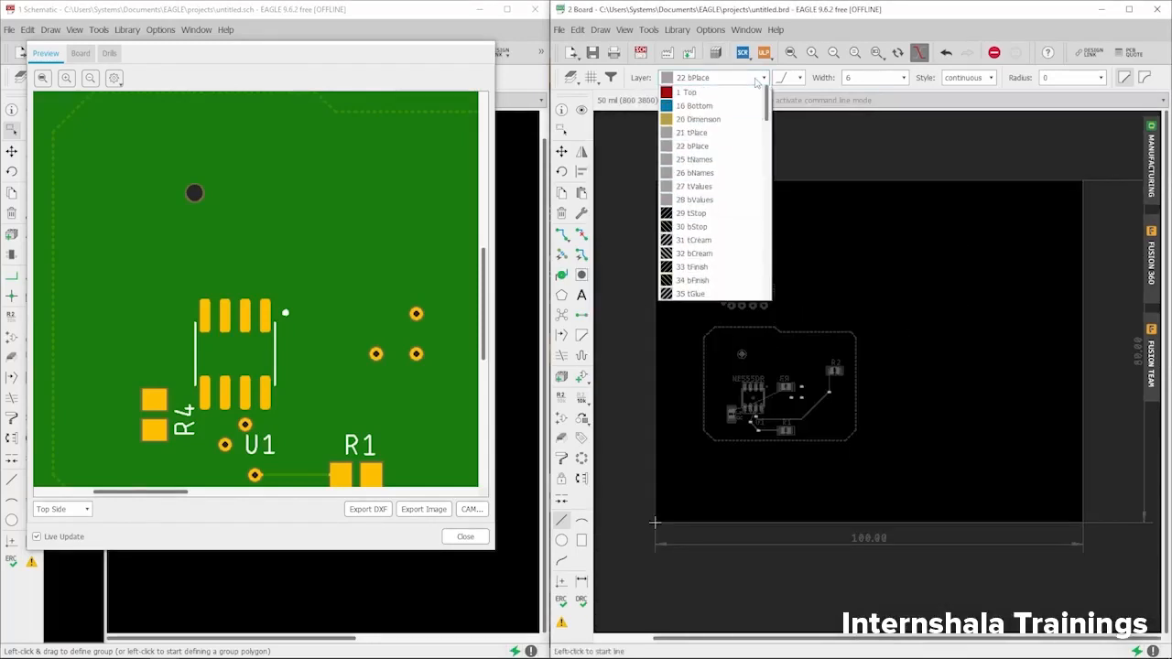
pyautogui.click(700, 160)
pyautogui.scroll(3, 788, 409)
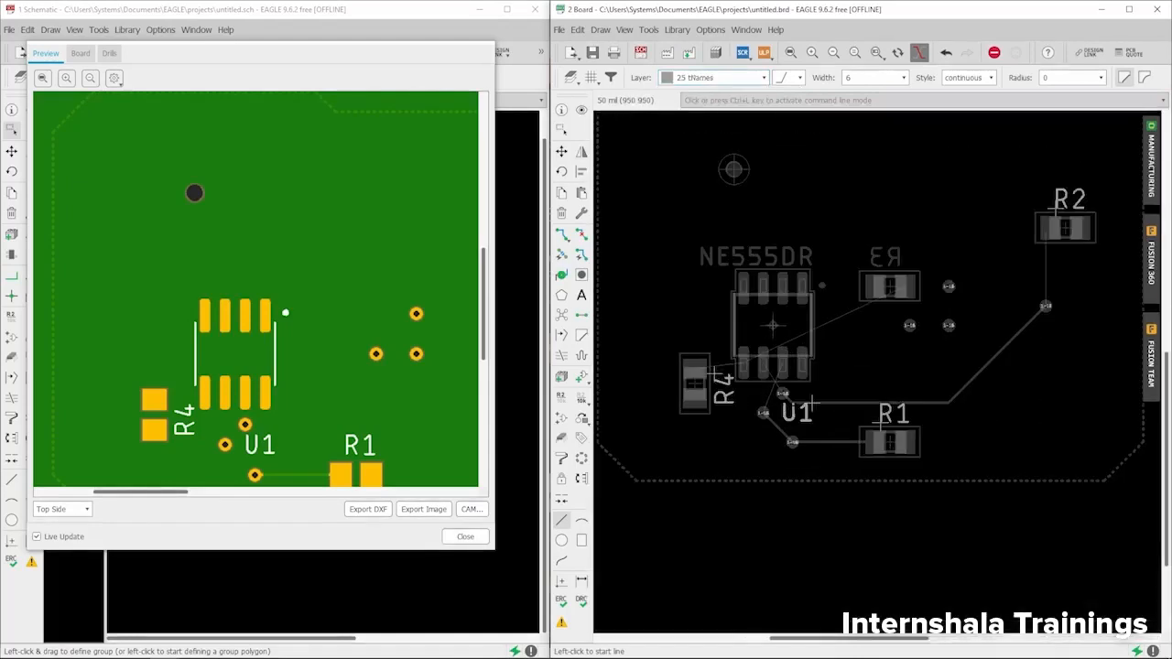
pyautogui.scroll(3, 737, 403)
pyautogui.scroll(-3, 738, 403)
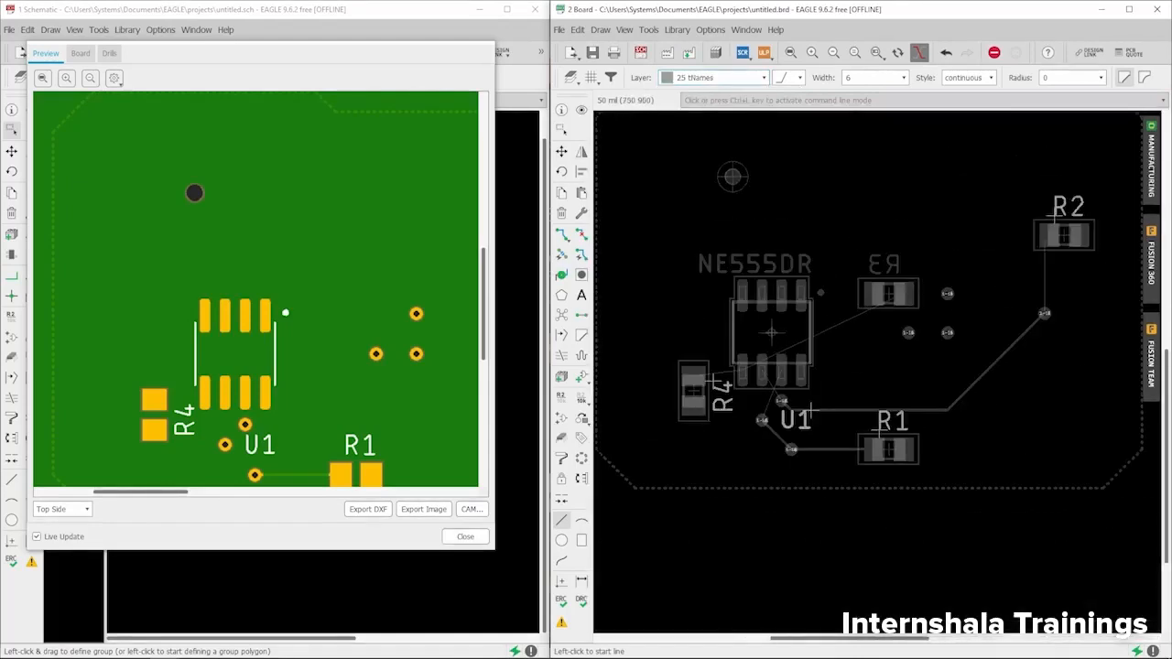
pyautogui.scroll(3, 712, 396)
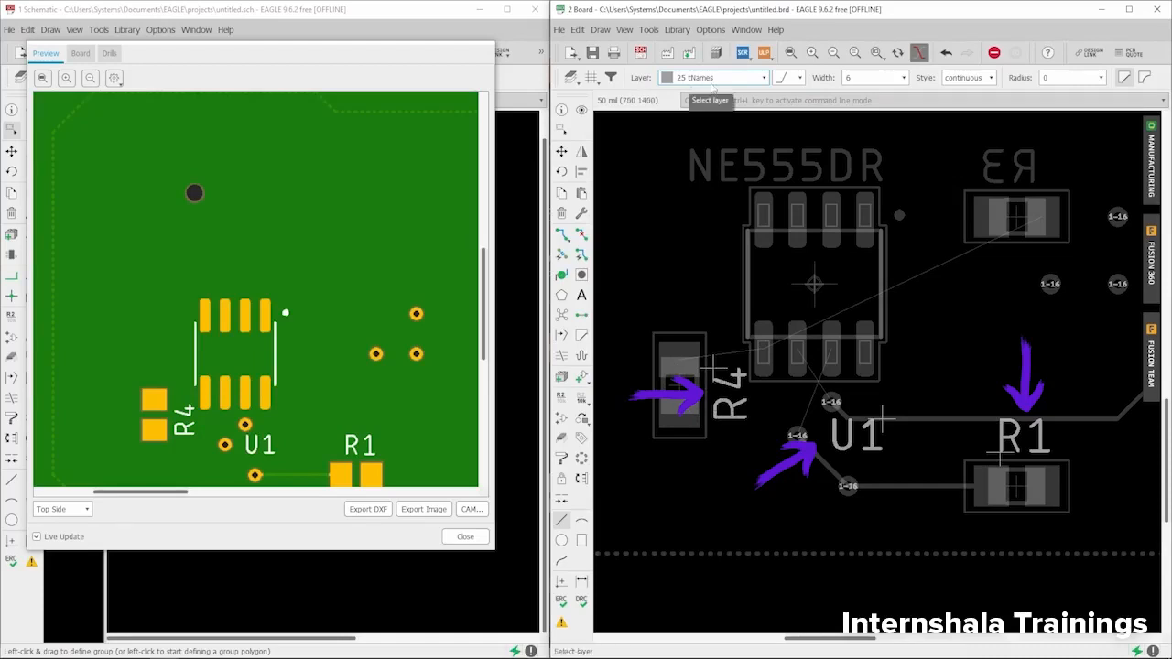
# - Pan the preview to the board edge below U1 and R1, then make 26 bNames active
pyautogui.moveTo(290, 439); pyautogui.dragTo(286, 336)
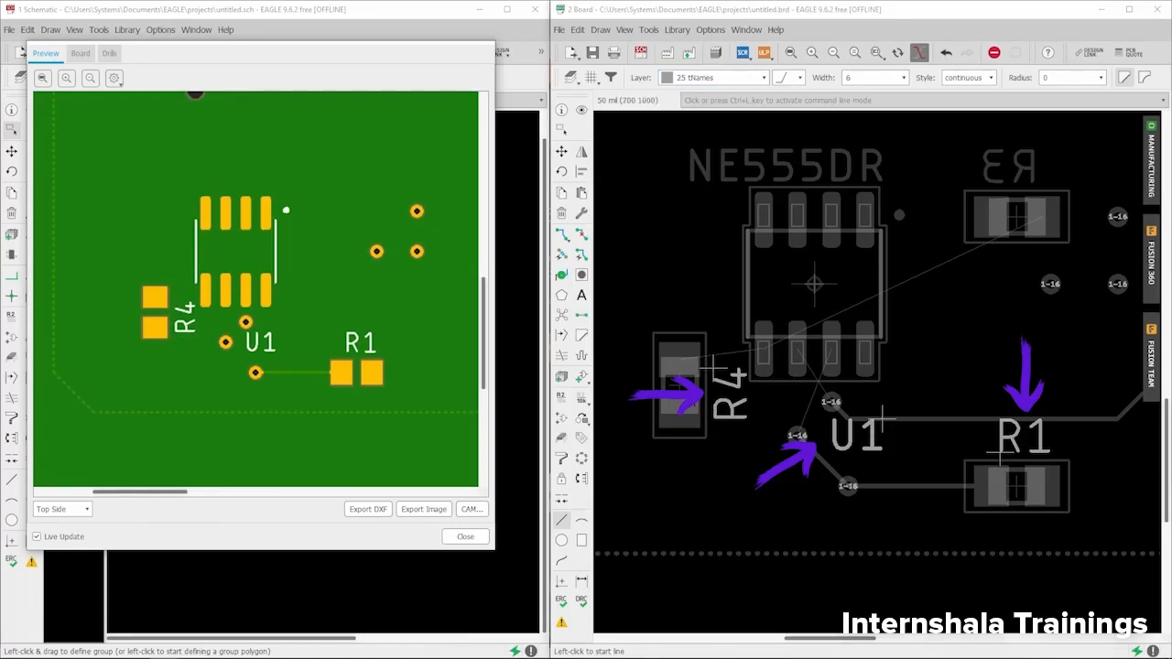
pyautogui.scroll(-2, 704, 408)
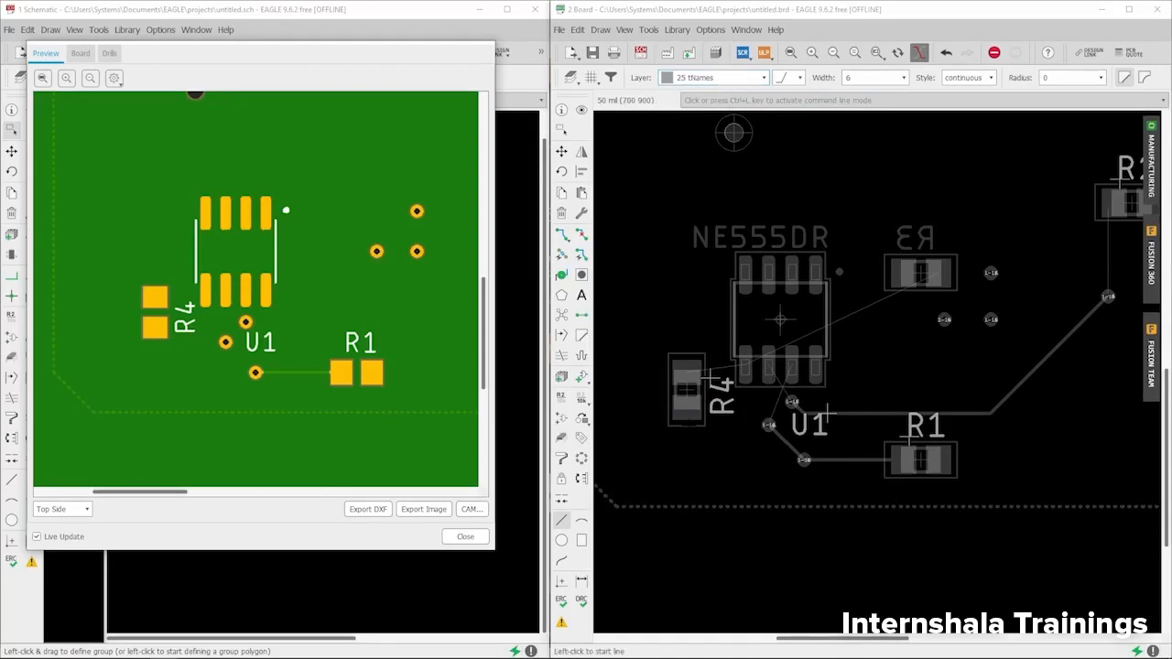
pyautogui.click(730, 78)
pyautogui.click(716, 171)
pyautogui.scroll(-2, 716, 435)
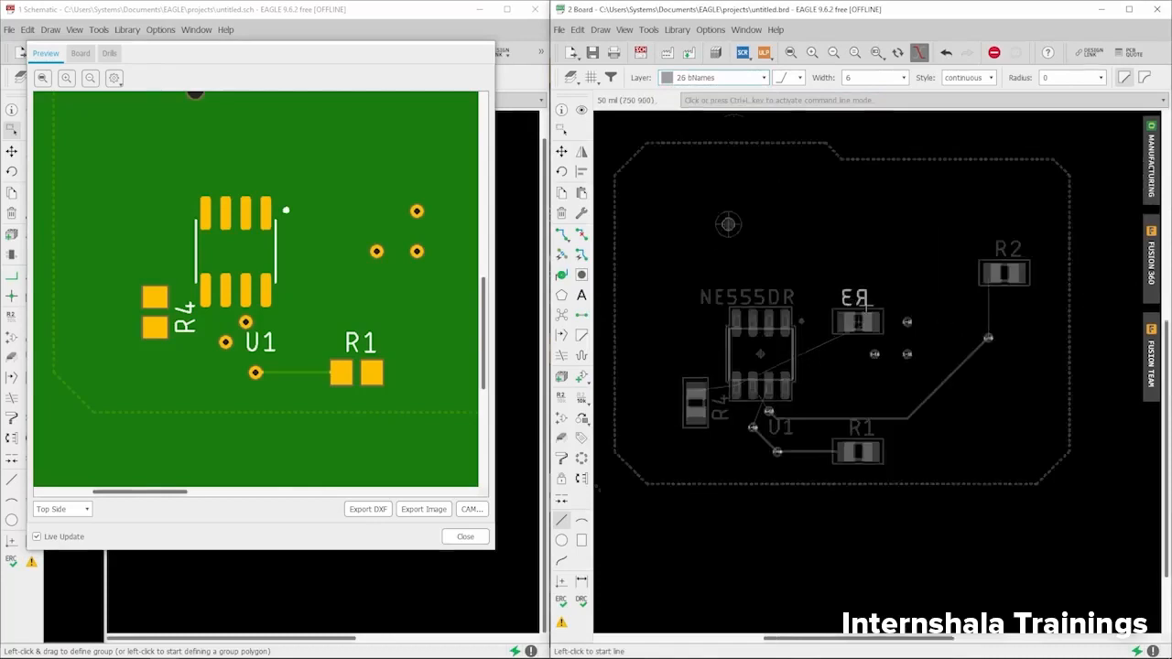
pyautogui.scroll(3, 861, 312)
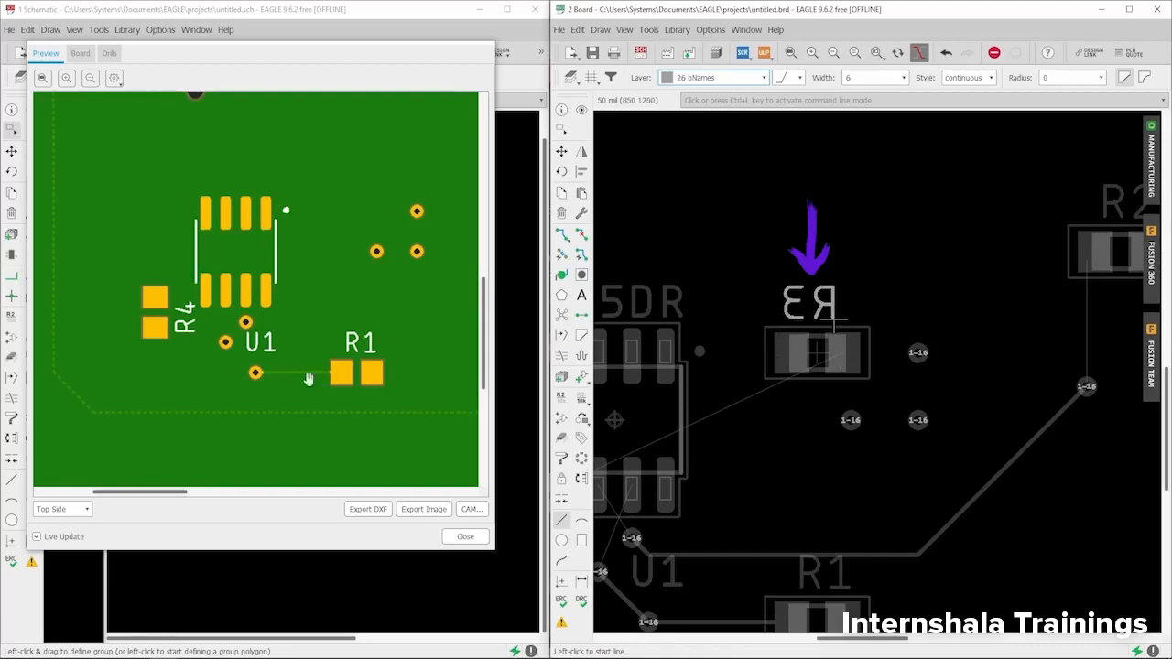
pyautogui.click(76, 510)
pyautogui.click(69, 531)
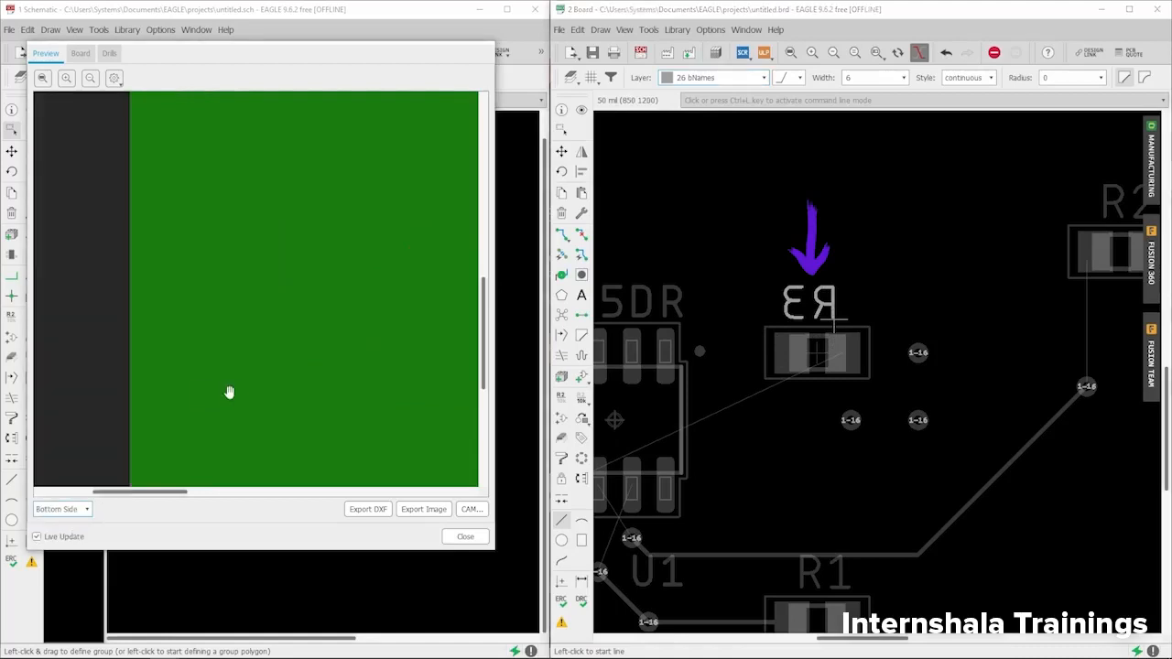
pyautogui.moveTo(336, 301); pyautogui.dragTo(184, 256)
pyautogui.scroll(-3, 209, 278)
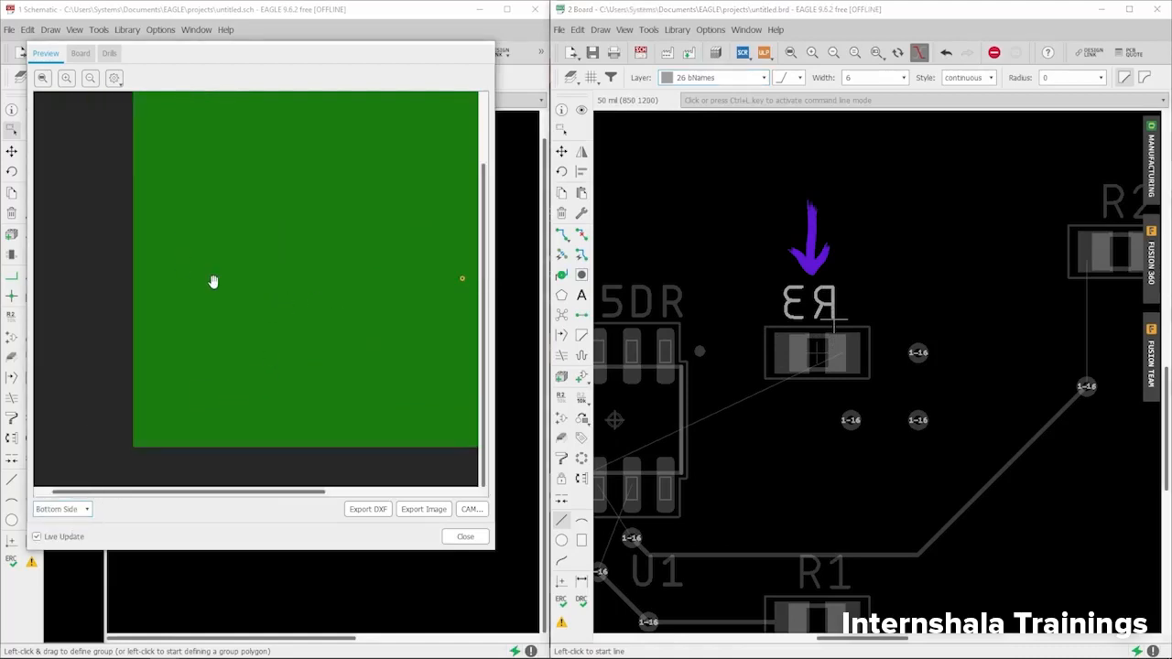
pyautogui.moveTo(313, 273); pyautogui.dragTo(140, 288)
pyautogui.scroll(1, 344, 296)
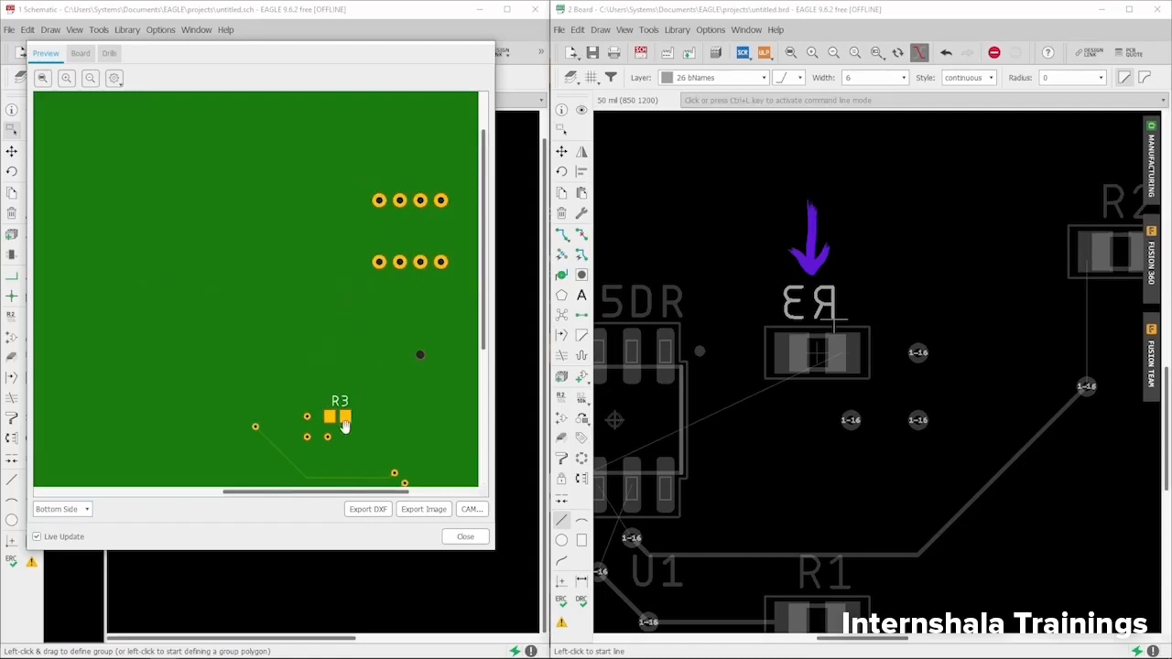
pyautogui.moveTo(344, 425); pyautogui.dragTo(288, 283)
pyautogui.scroll(2, 292, 285)
pyautogui.moveTo(319, 379); pyautogui.dragTo(283, 254)
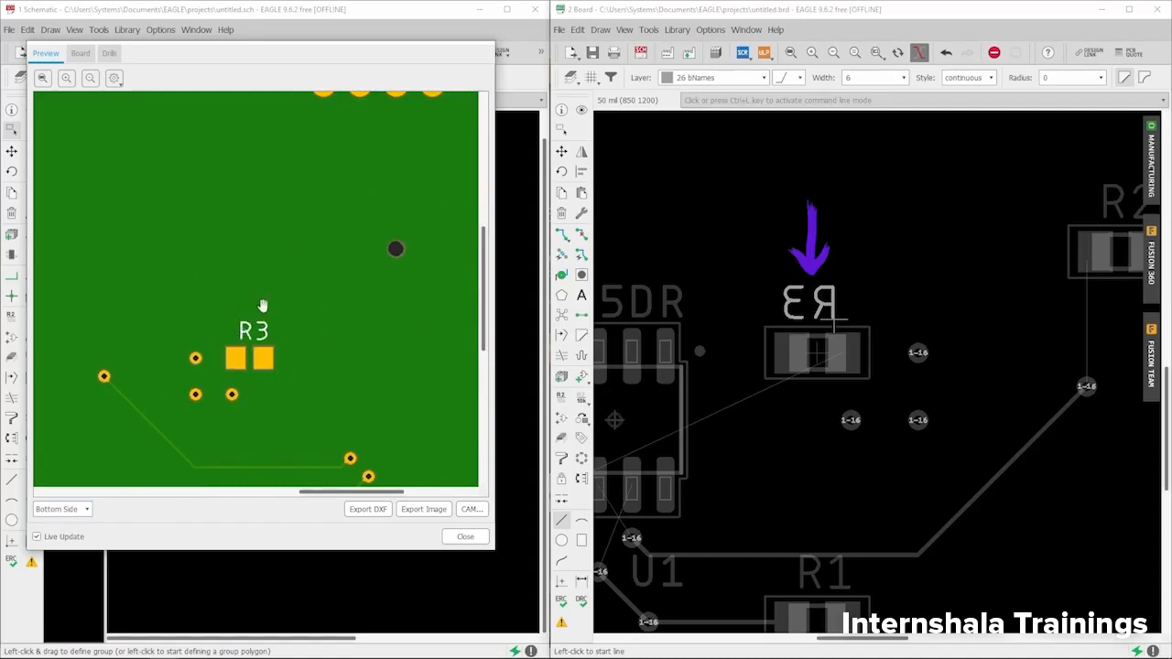
pyautogui.scroll(-2, 219, 386)
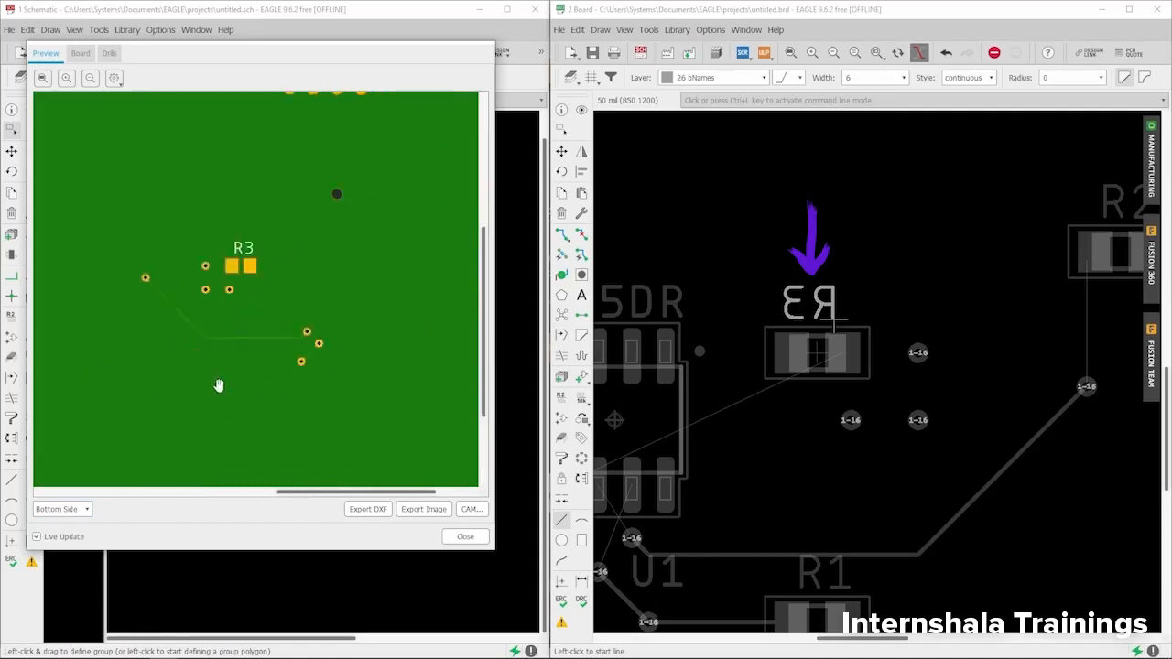
pyautogui.click(62, 510)
pyautogui.click(70, 522)
pyautogui.scroll(-3, 226, 377)
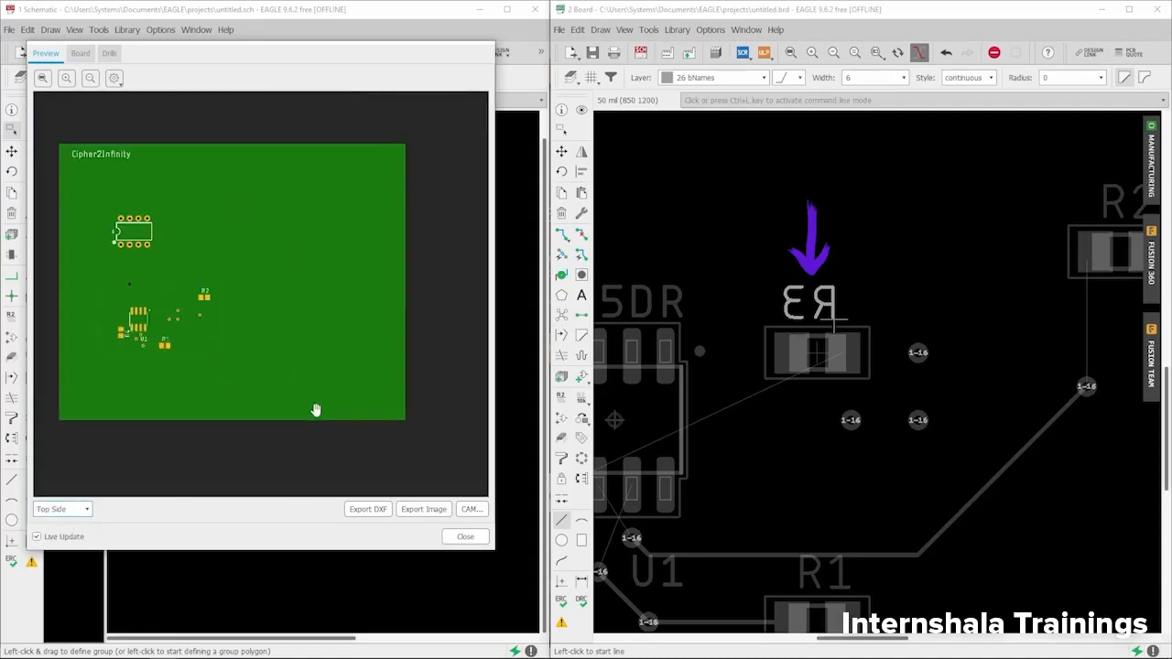
# - Make 27 tValues the active layer
pyautogui.scroll(3, 115, 266)
pyautogui.moveTo(165, 303); pyautogui.dragTo(177, 240)
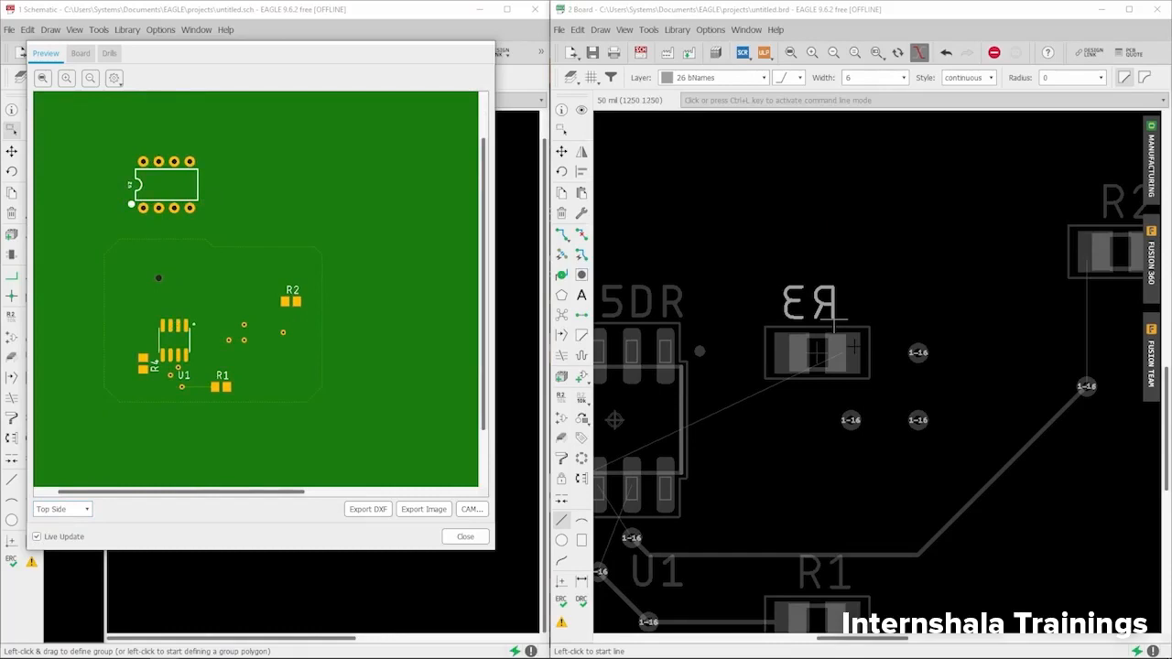
pyautogui.scroll(-3, 834, 320)
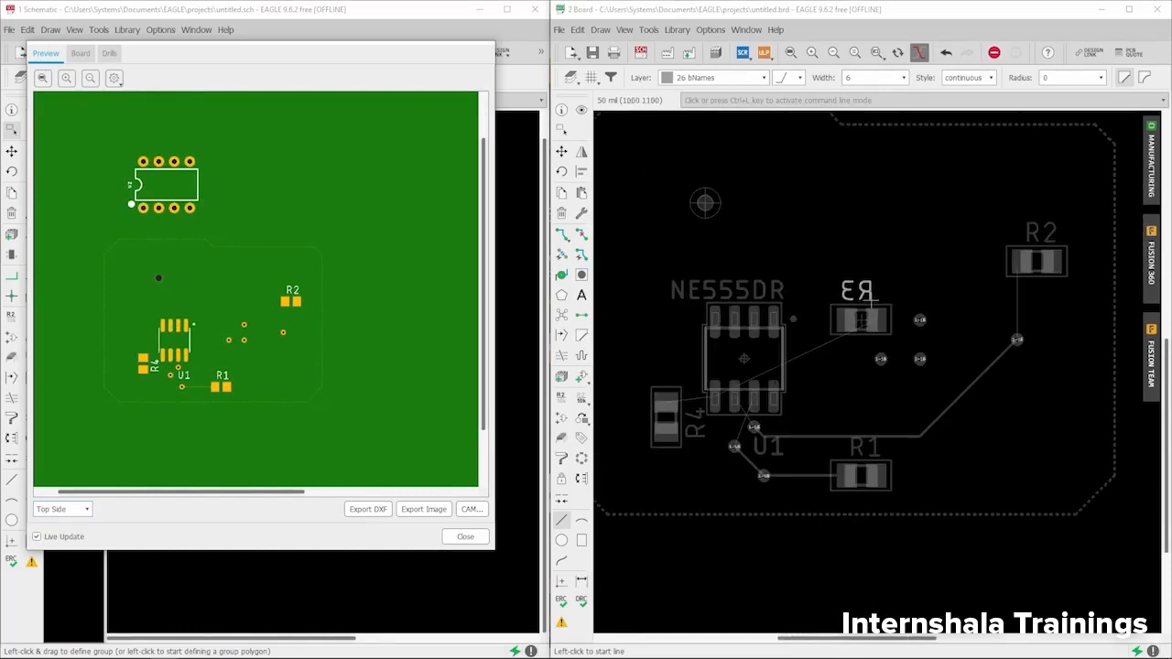
pyautogui.click(687, 77)
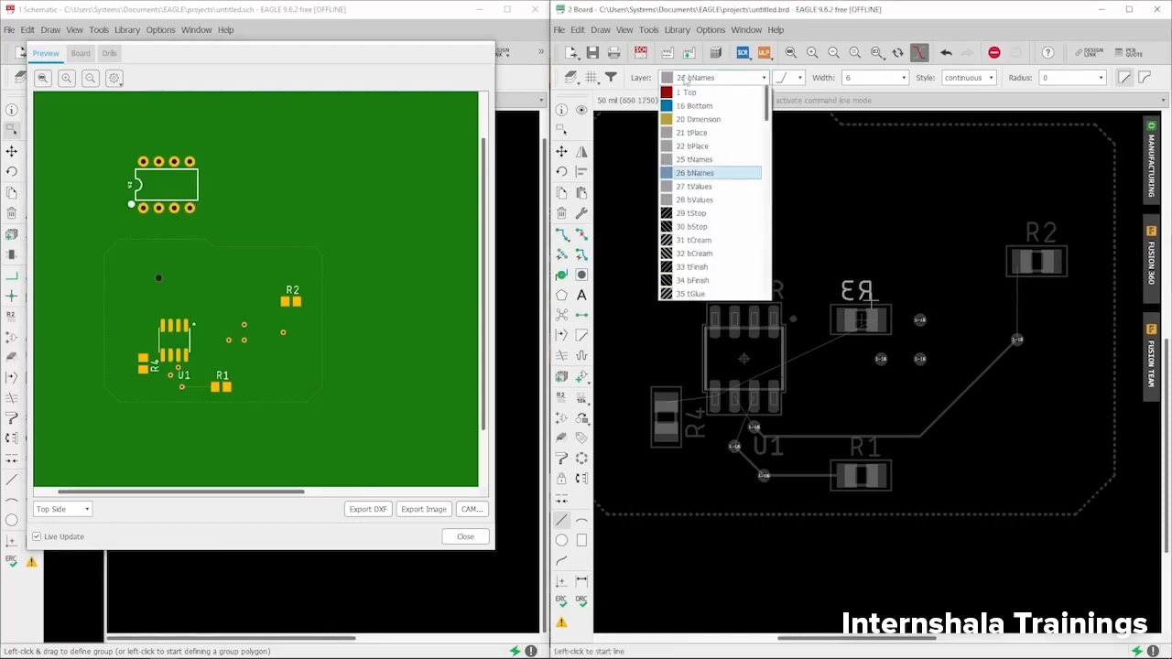
pyautogui.click(693, 187)
# - Zoom in on R3, the NE555DR and the LM358 value labels
pyautogui.scroll(-2, 808, 357)
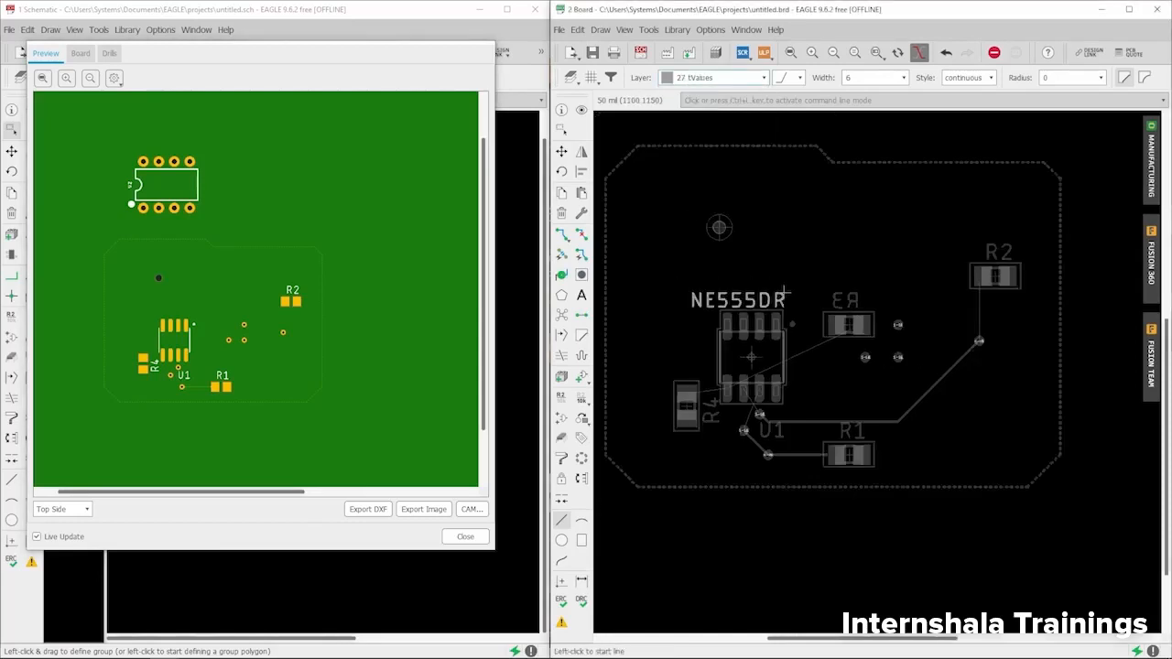
pyautogui.scroll(-3, 744, 366)
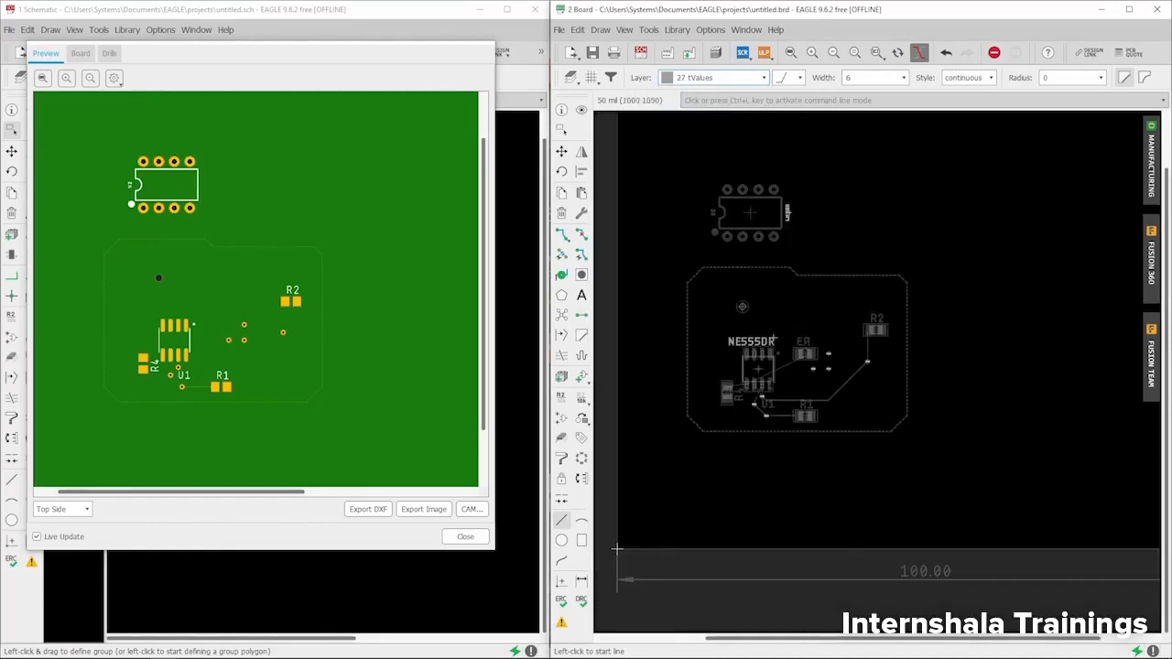
pyautogui.scroll(4, 747, 209)
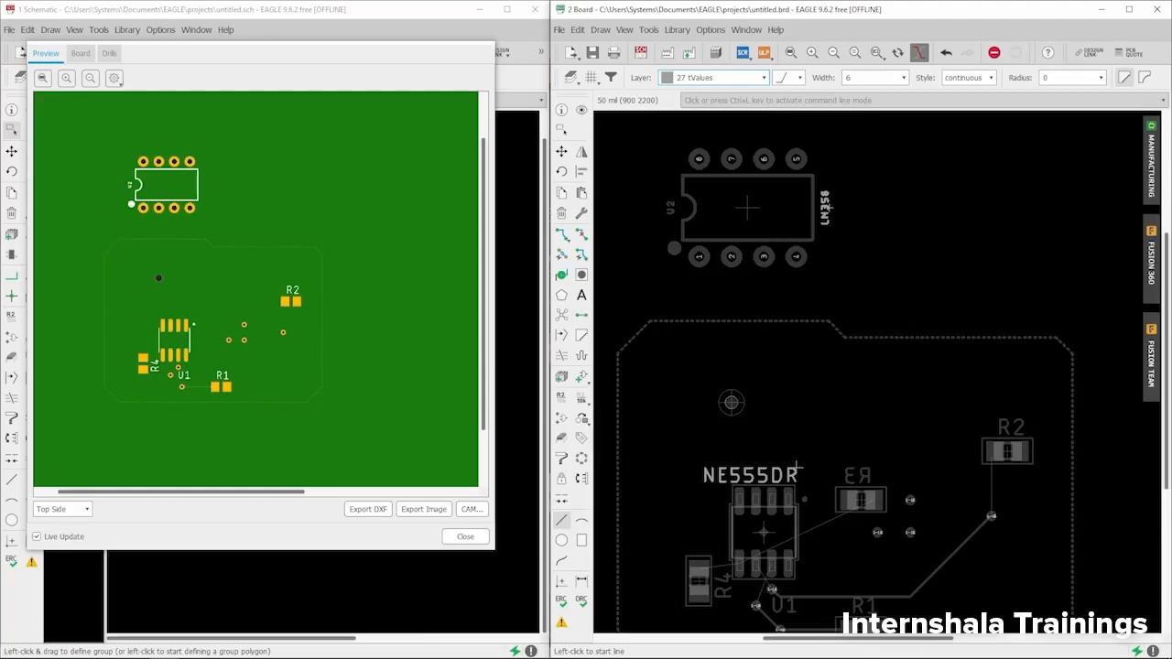
pyautogui.scroll(-1, 796, 469)
pyautogui.scroll(3, 742, 322)
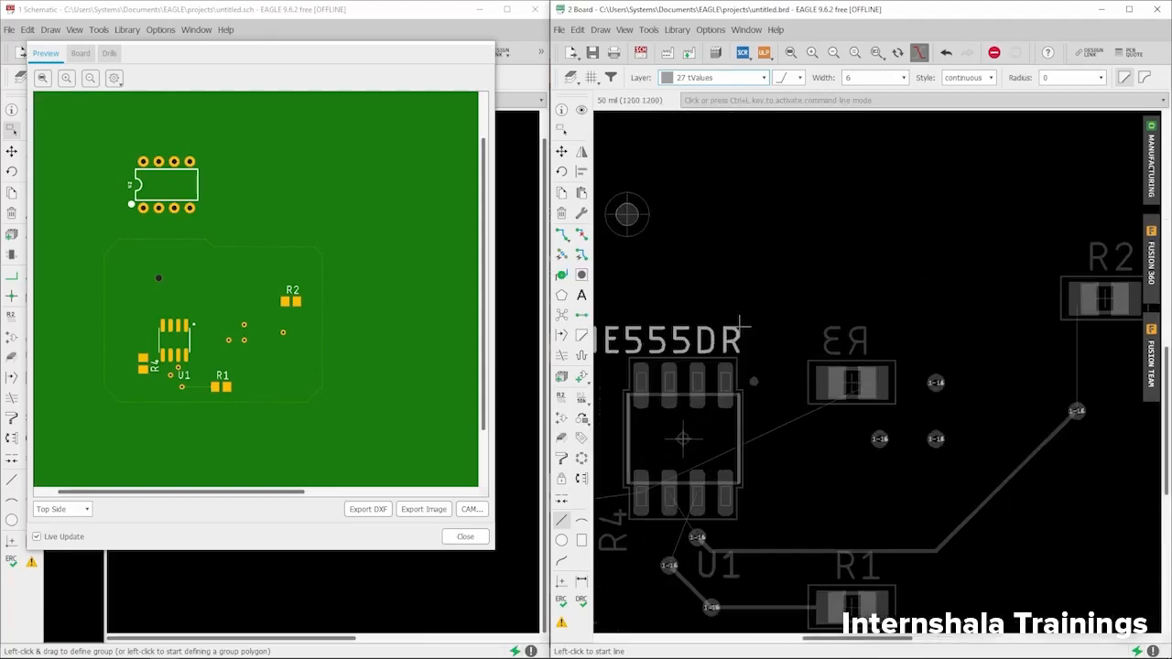
pyautogui.scroll(-1, 798, 335)
pyautogui.scroll(1, 833, 285)
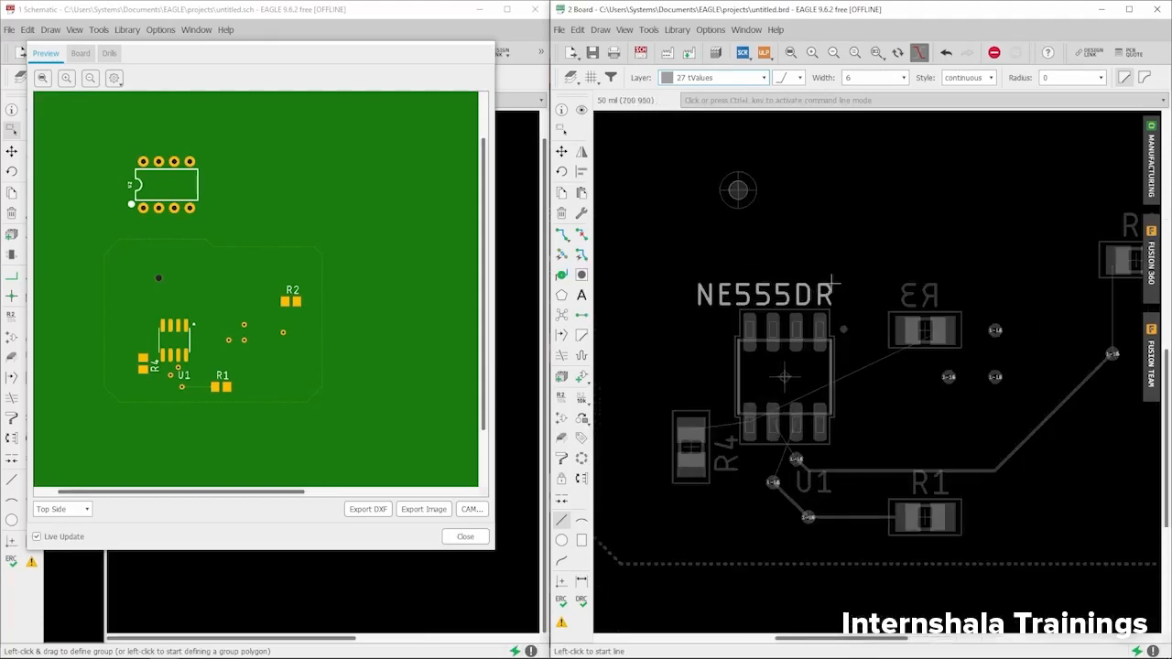
pyautogui.scroll(3, 945, 338)
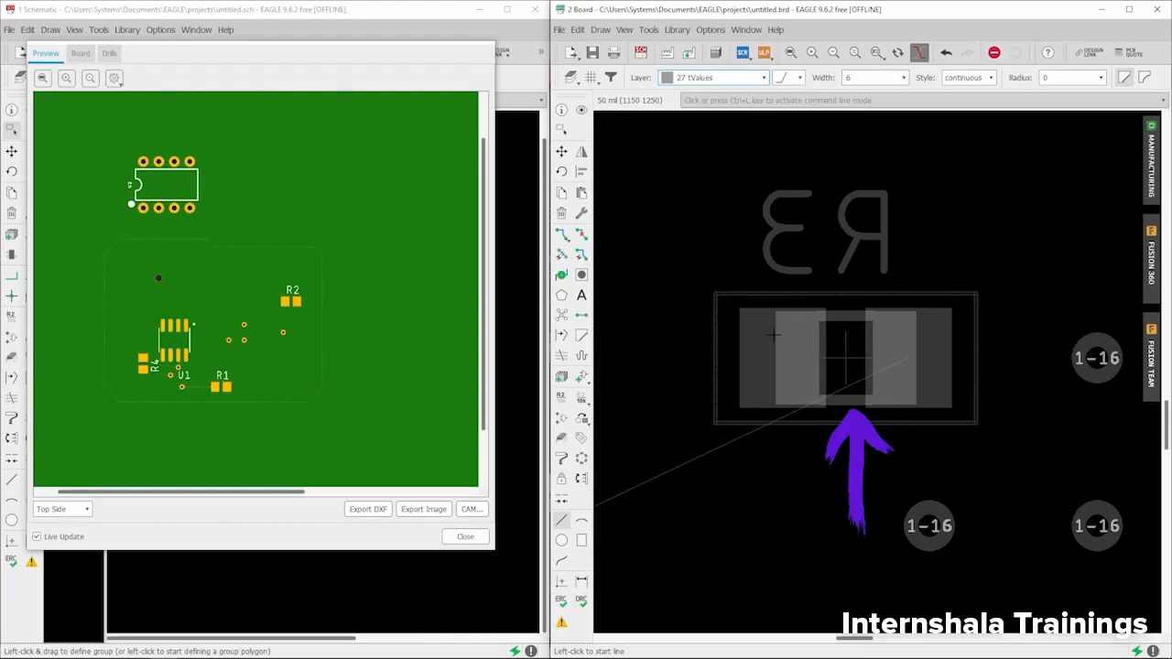
pyautogui.scroll(-1, 788, 346)
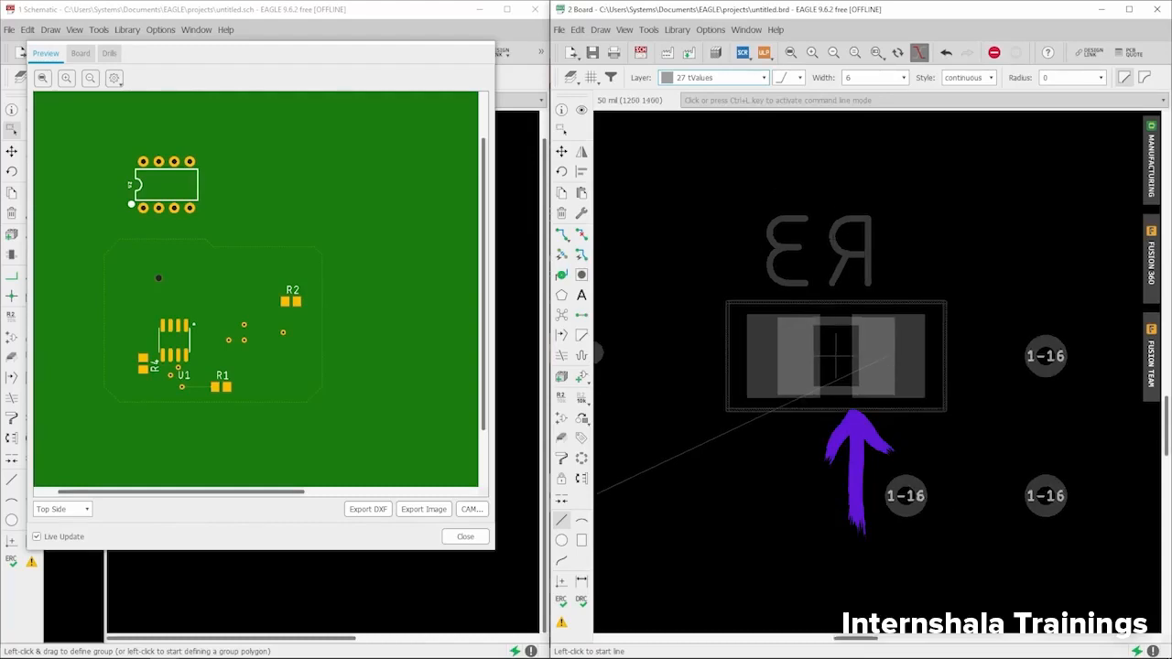
pyautogui.scroll(-1, 808, 358)
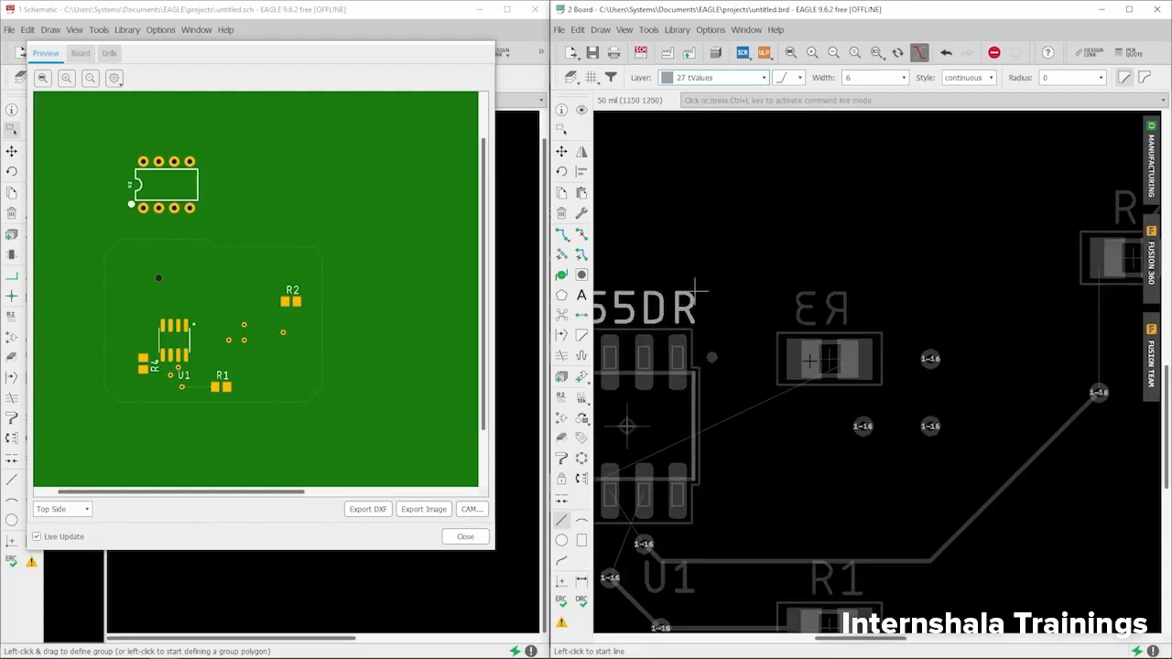
pyautogui.scroll(-2, 697, 292)
pyautogui.scroll(2, 806, 288)
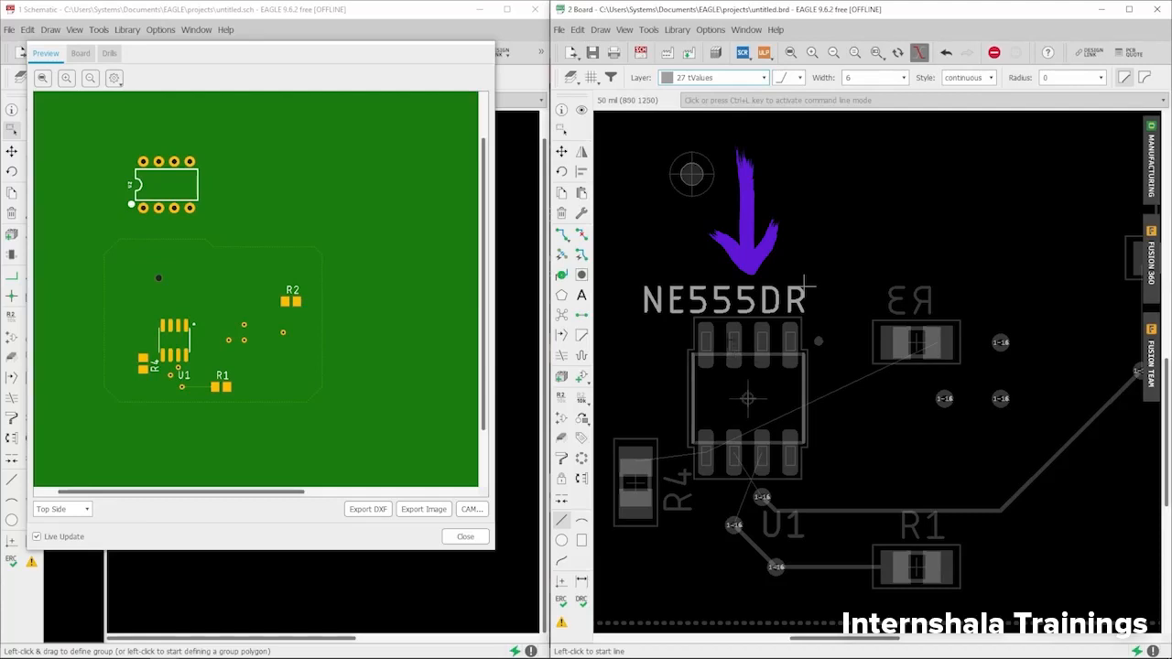
pyautogui.scroll(-7, 736, 373)
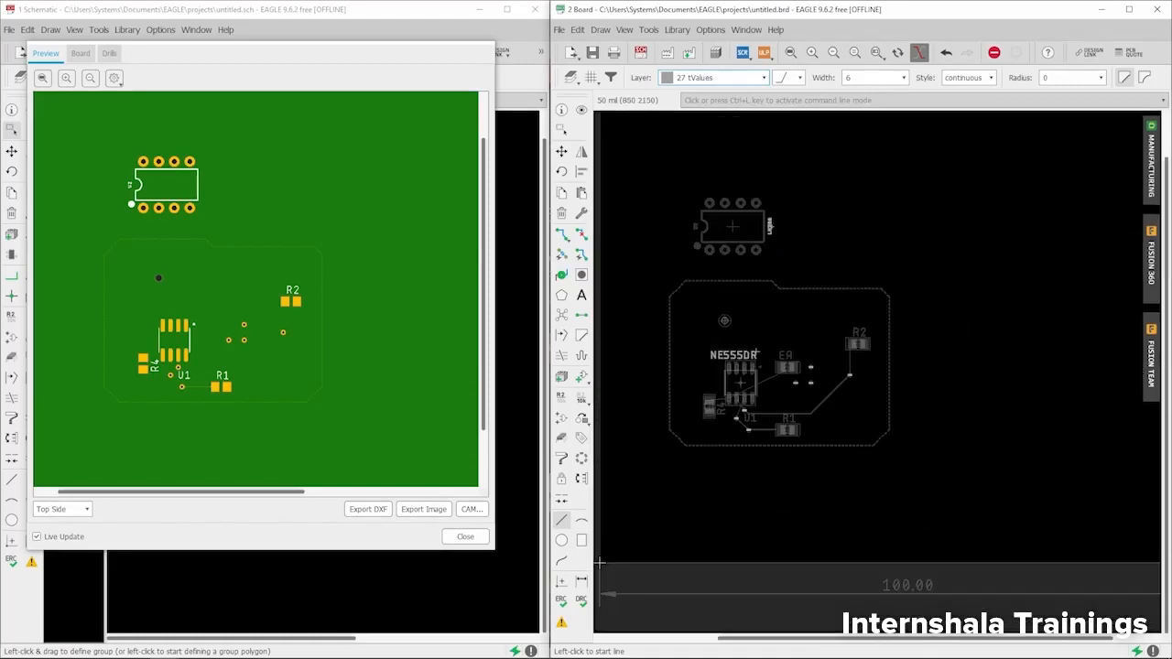
pyautogui.scroll(7, 769, 225)
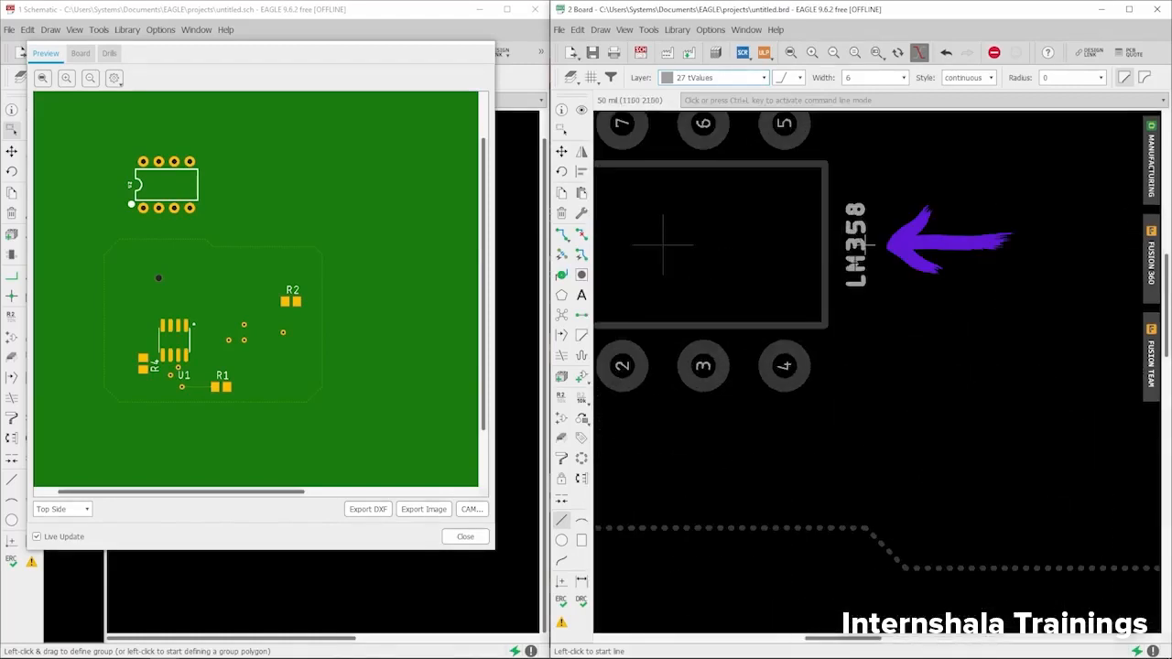
pyautogui.scroll(-3, 861, 243)
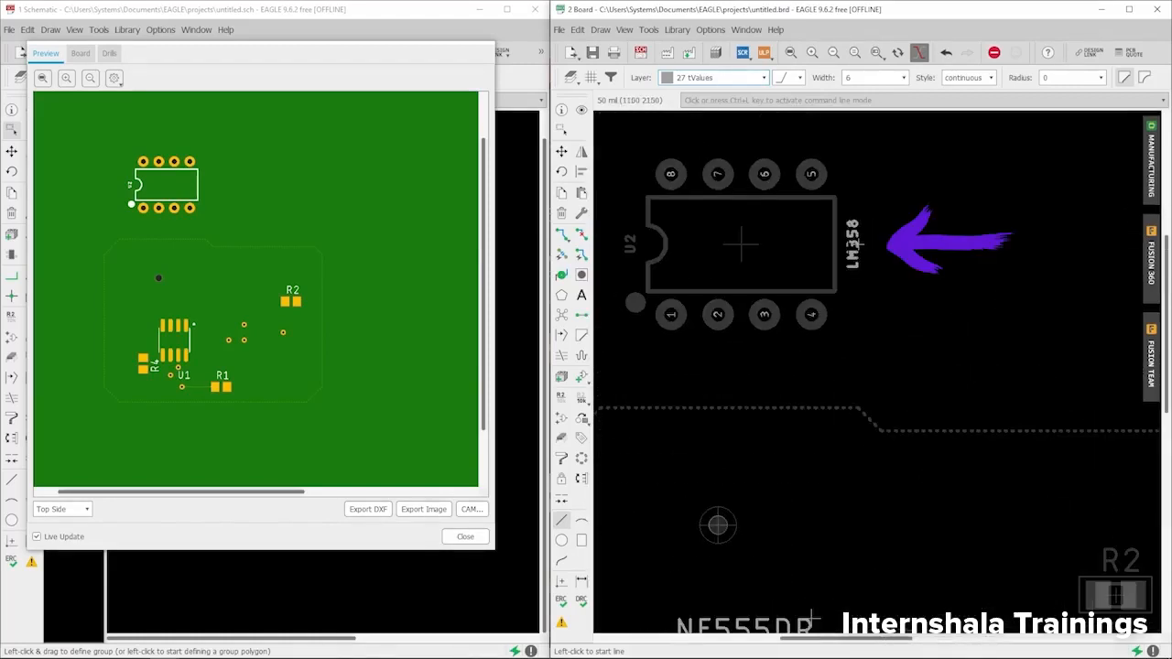
pyautogui.scroll(-3, 853, 242)
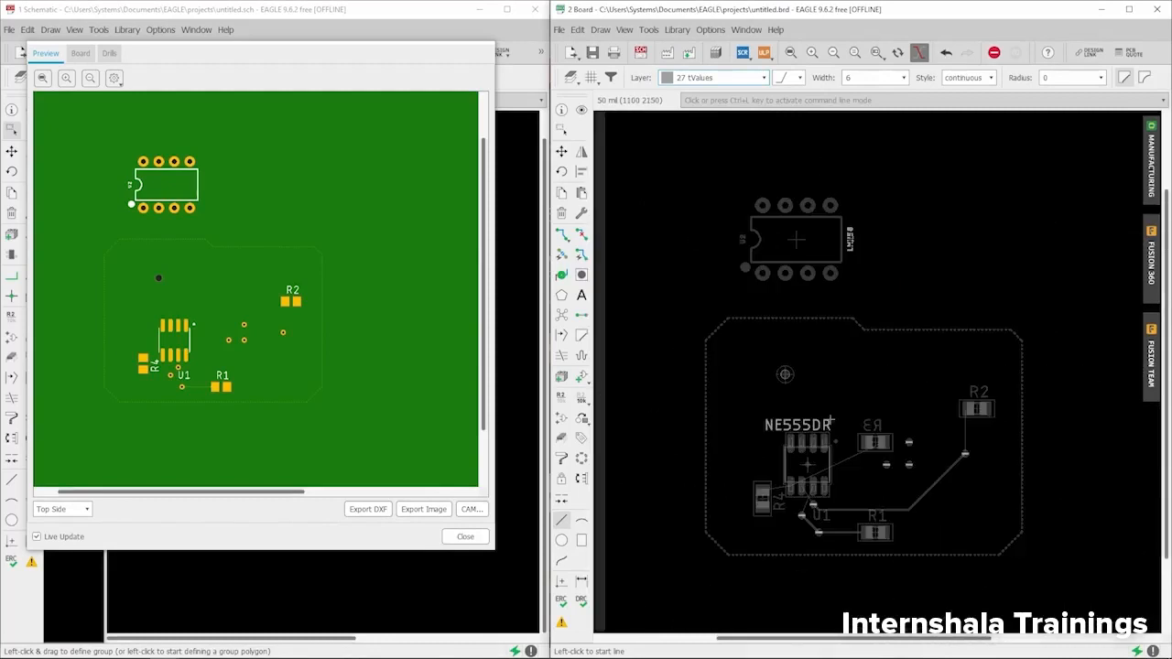
pyautogui.scroll(3, 831, 419)
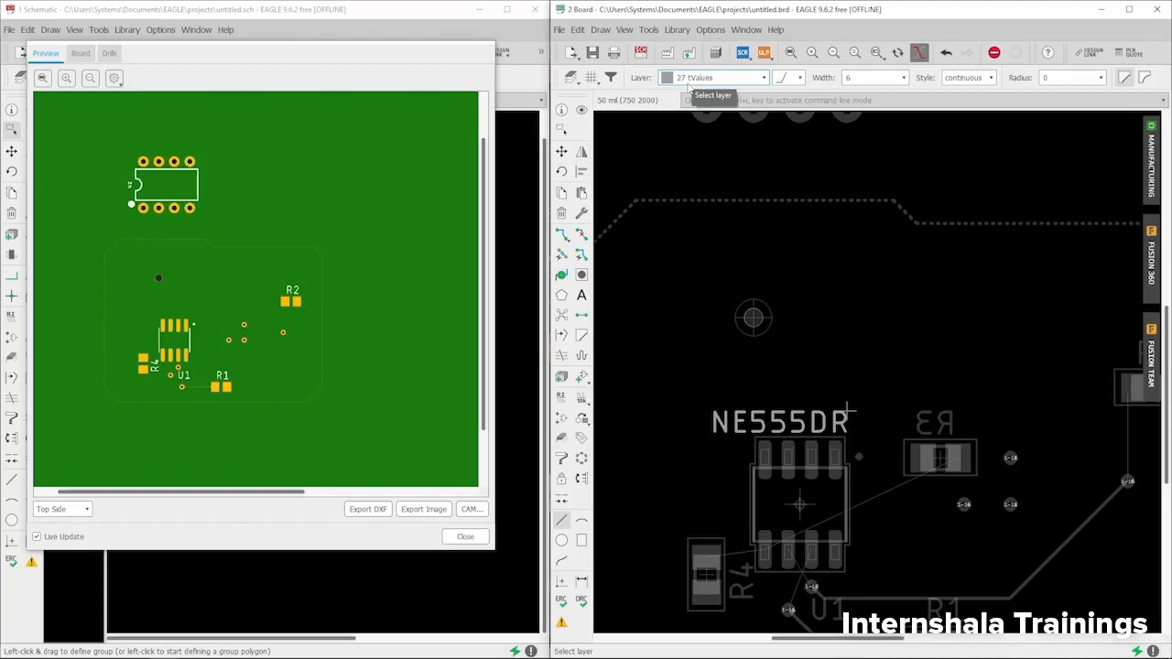
# - Make 28 bValues the active layer
pyautogui.click(718, 78)
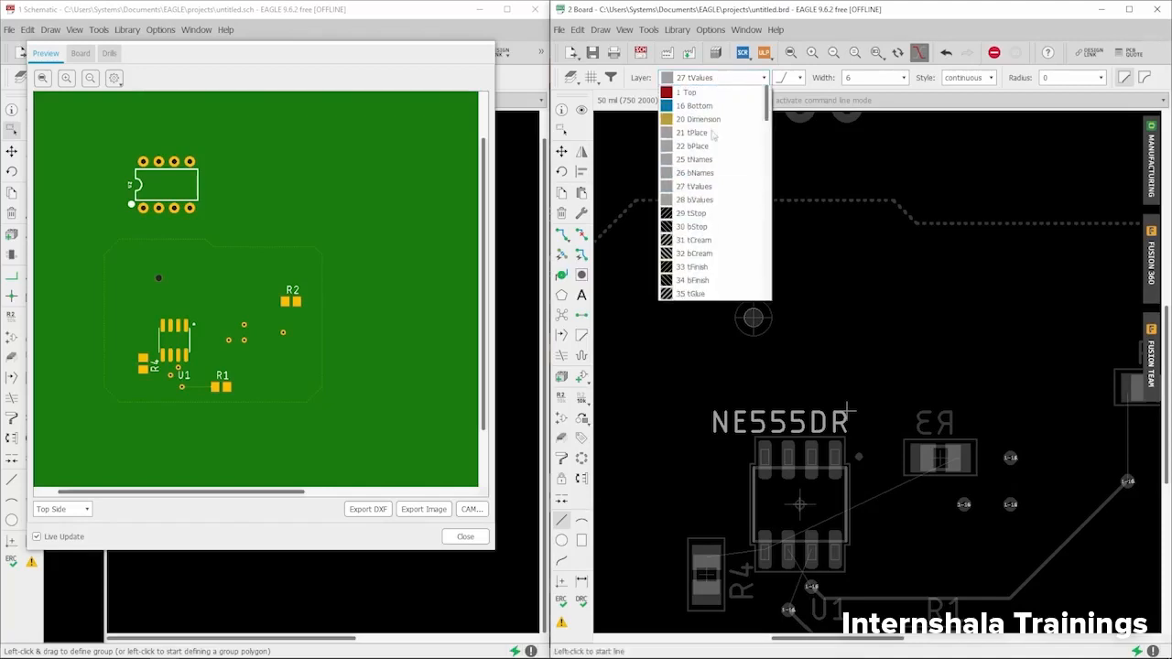
pyautogui.click(694, 200)
pyautogui.scroll(-1, 737, 212)
pyautogui.scroll(-1, 705, 119)
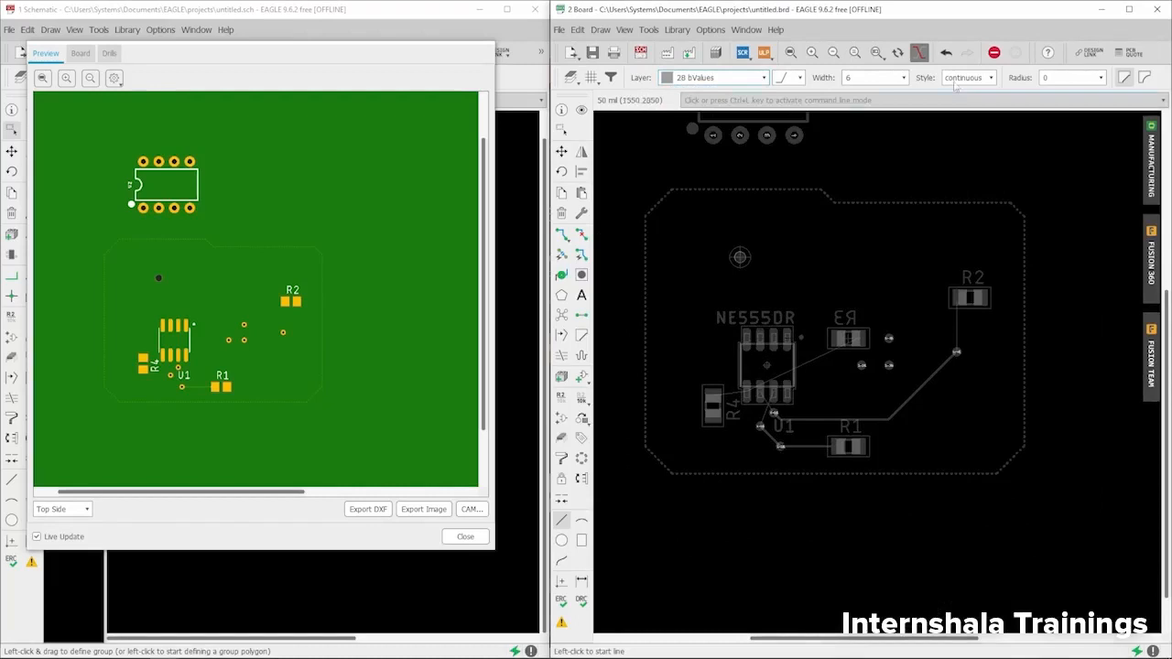
# - Toggle Single Layer Mode off and back on, then browse the layer list again
pyautogui.click(920, 55)
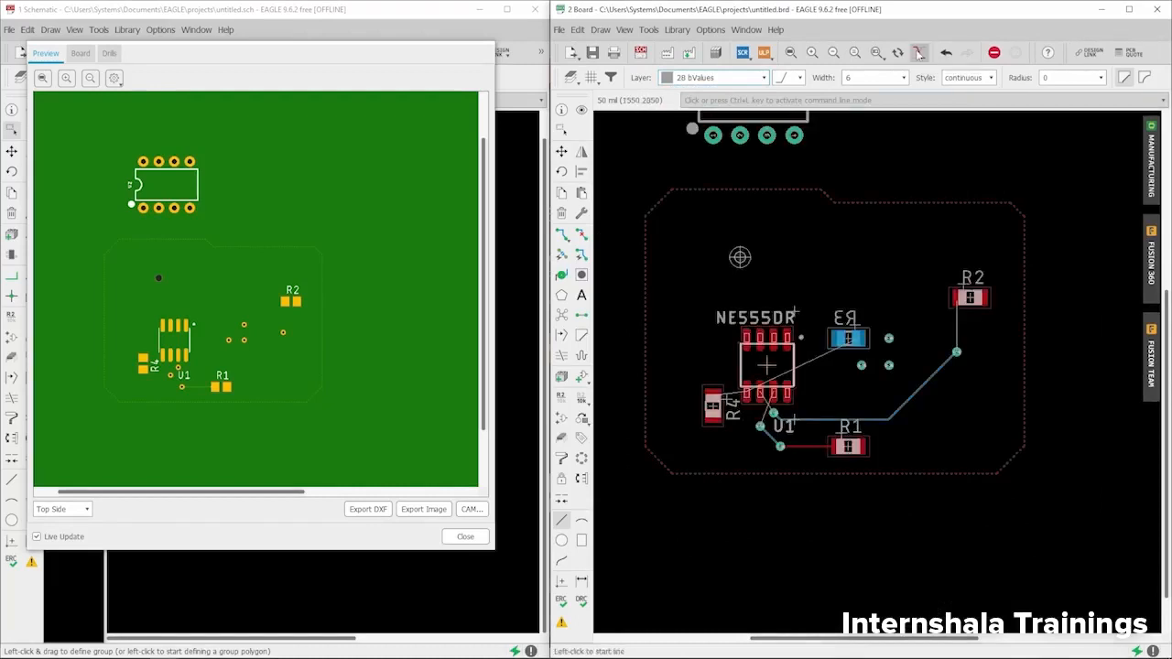
pyautogui.click(920, 55)
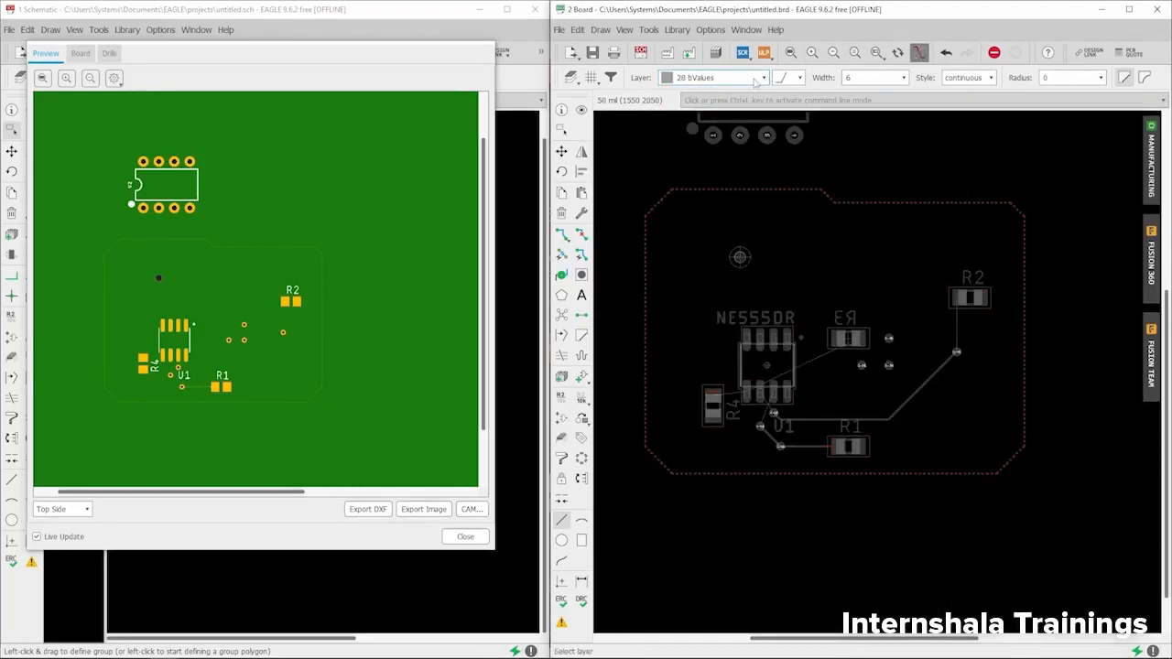
pyautogui.click(728, 77)
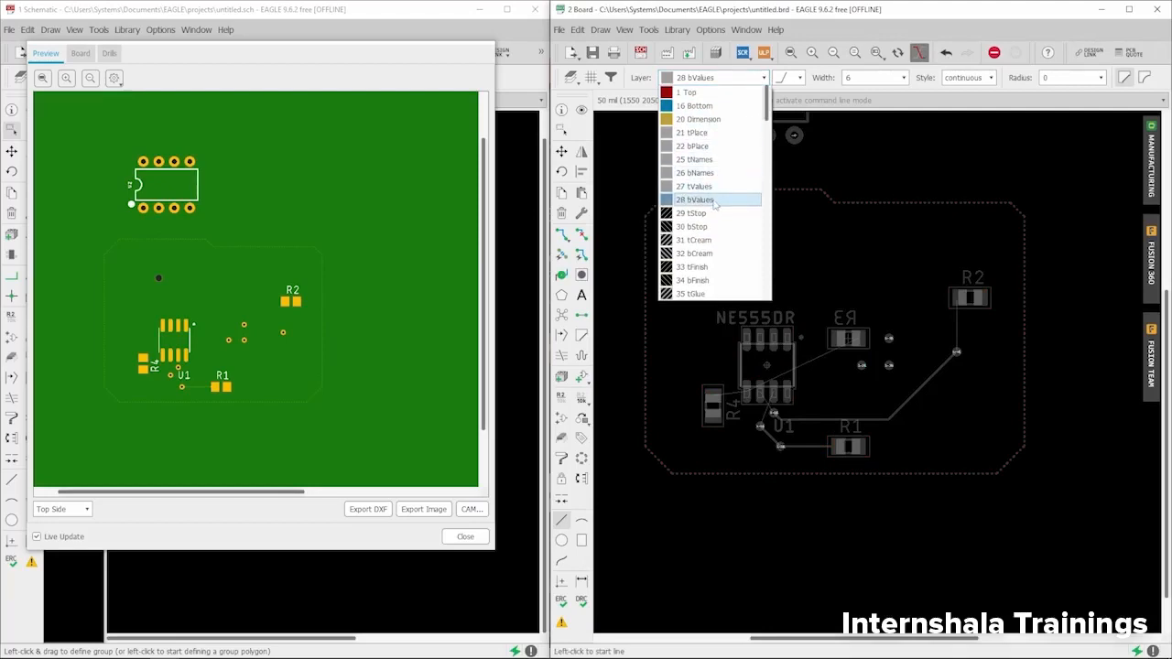
pyautogui.scroll(-2, 715, 202)
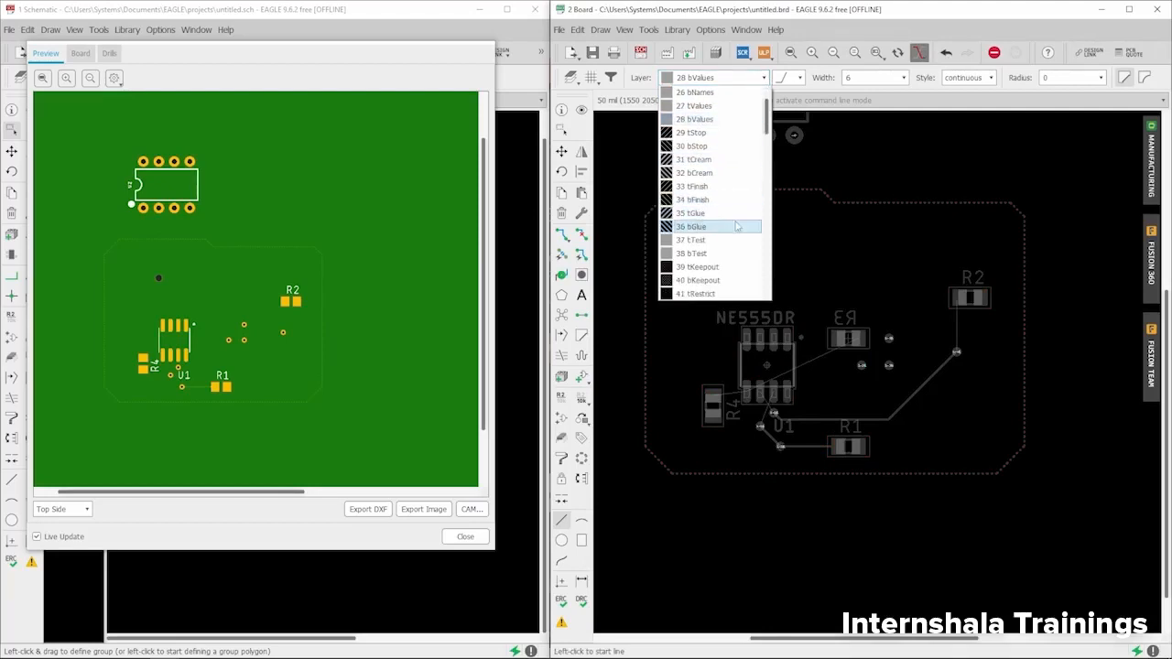
pyautogui.scroll(-2, 712, 226)
pyautogui.scroll(-1, 694, 221)
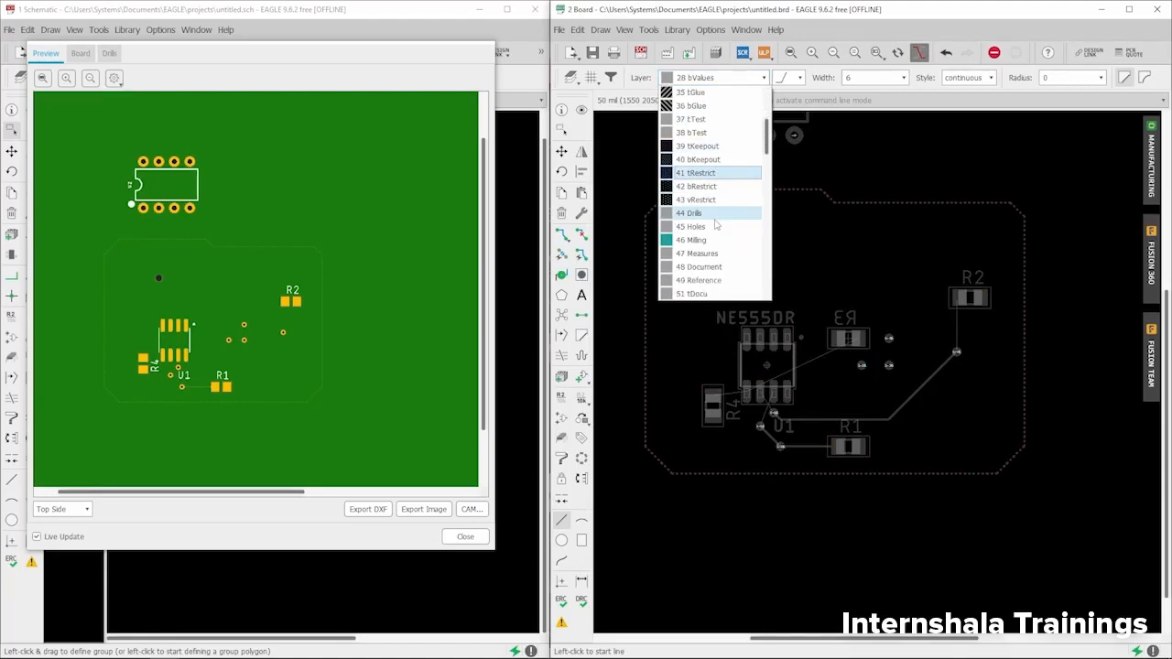
# - Make 44 Drills the active layer and zoom in to inspect the 1–16 via drill markers near U1
pyautogui.click(694, 214)
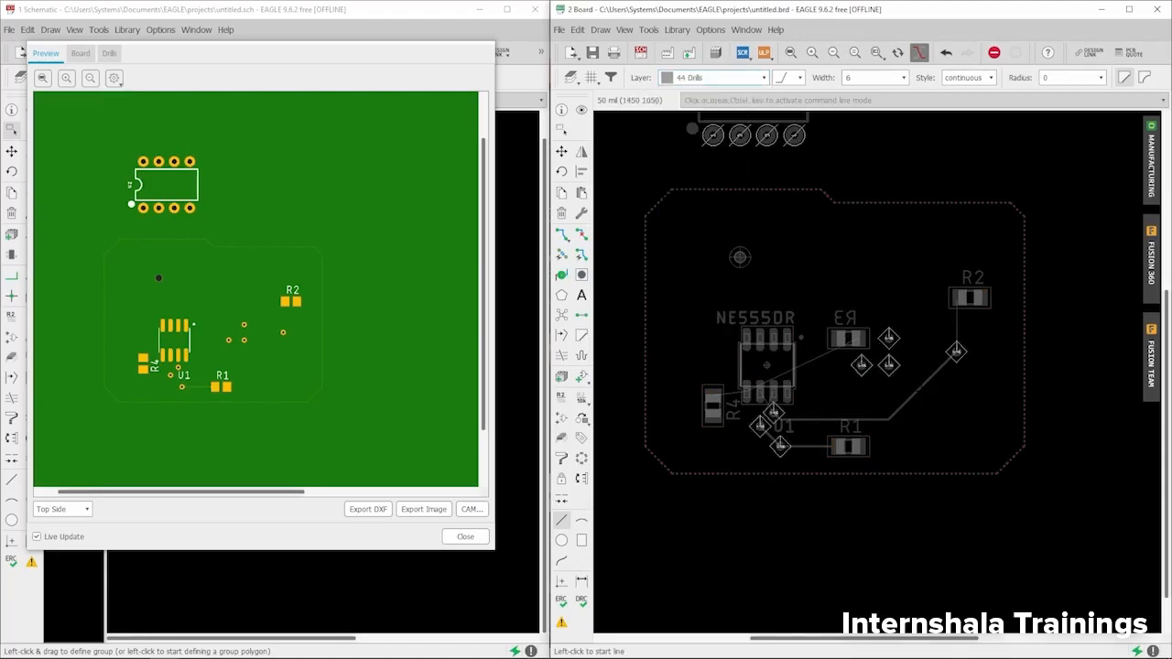
pyautogui.scroll(2, 782, 414)
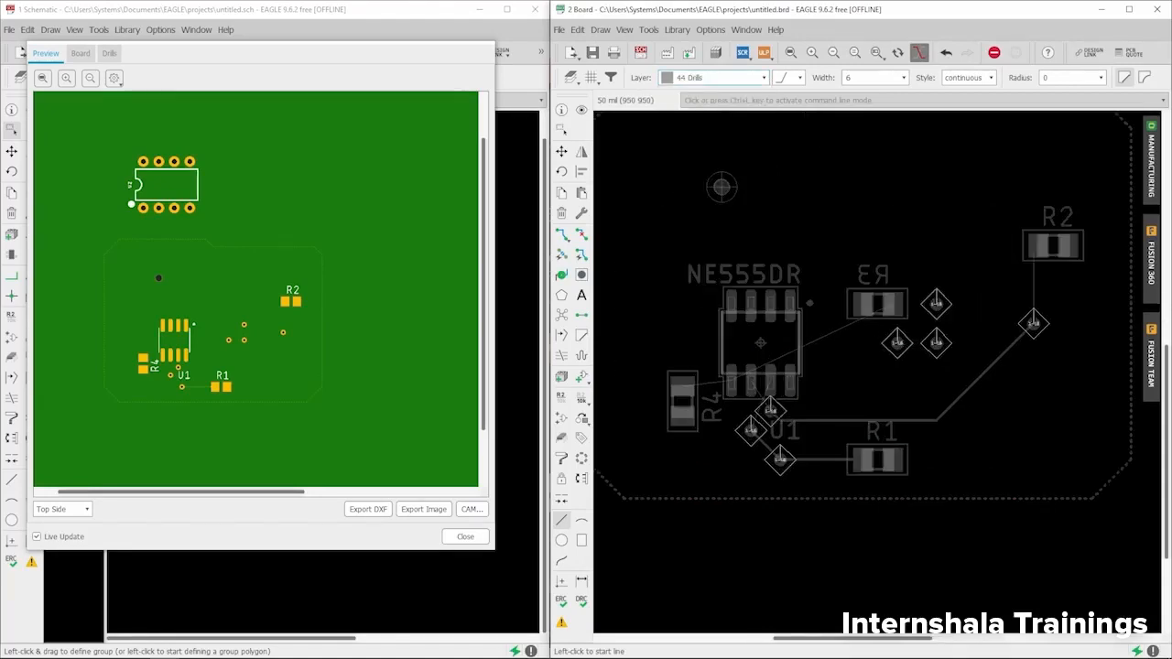
pyautogui.scroll(-2, 772, 414)
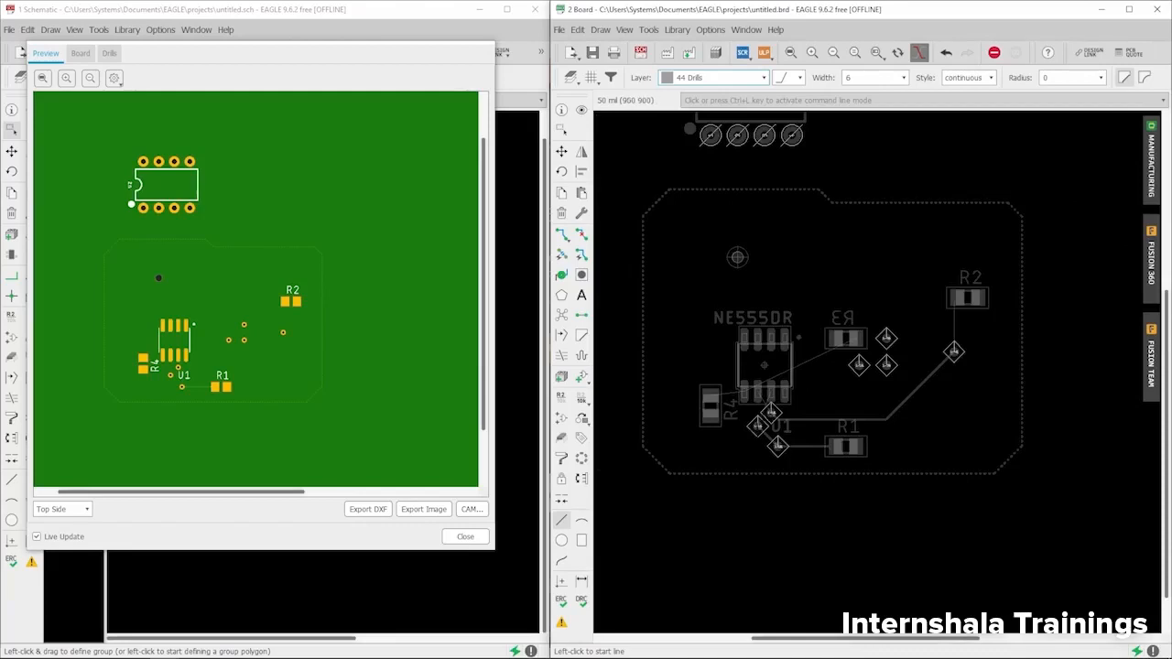
pyautogui.scroll(7, 760, 403)
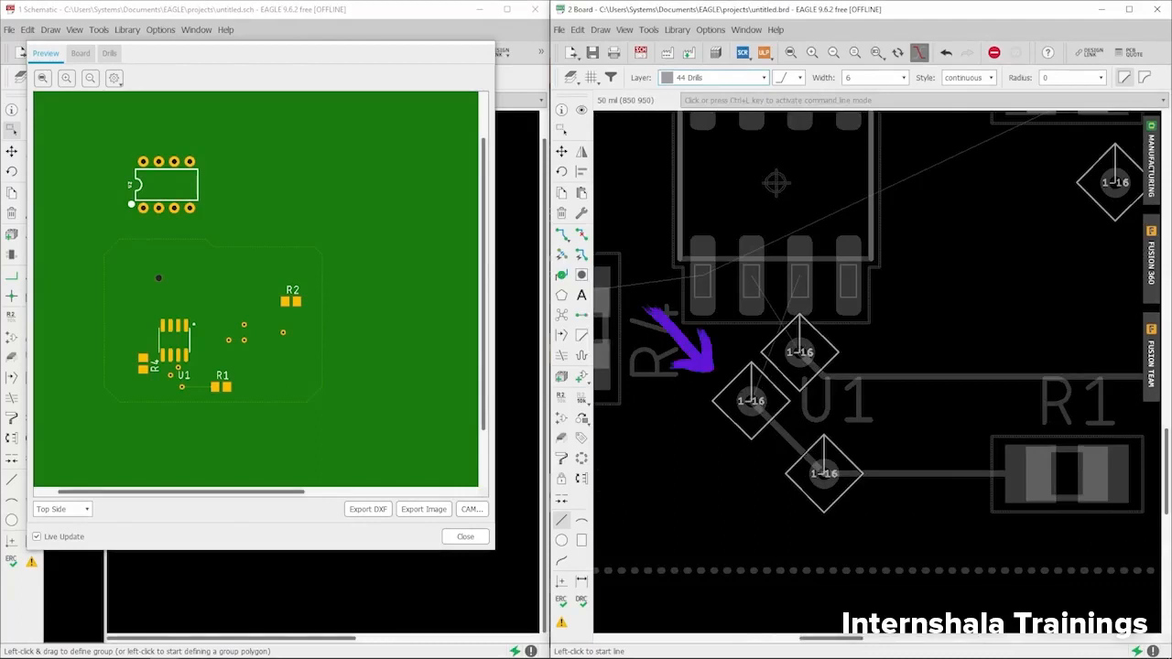
pyautogui.scroll(-3, 733, 400)
pyautogui.scroll(1, 736, 399)
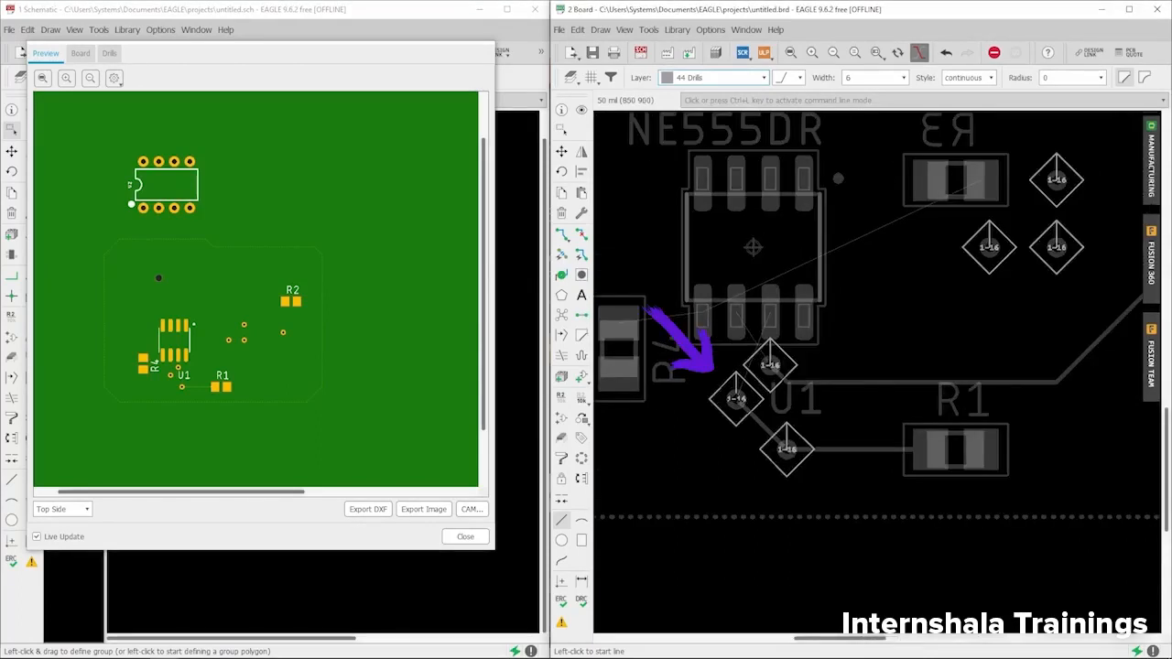
pyautogui.scroll(2, 735, 398)
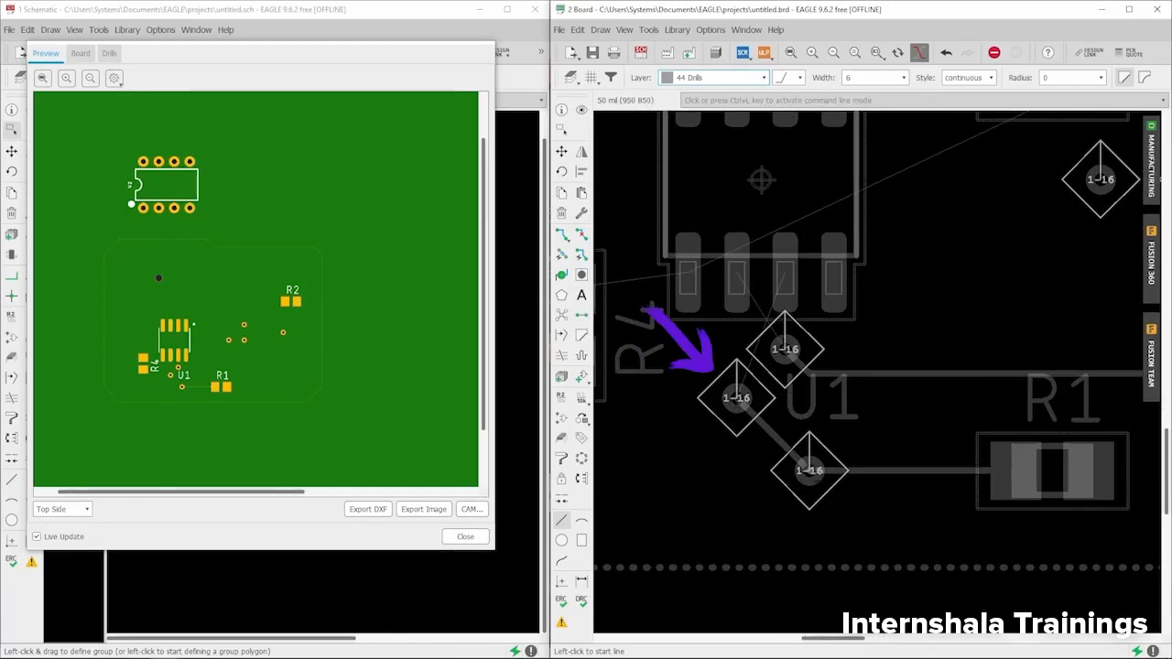
pyautogui.scroll(-3, 737, 399)
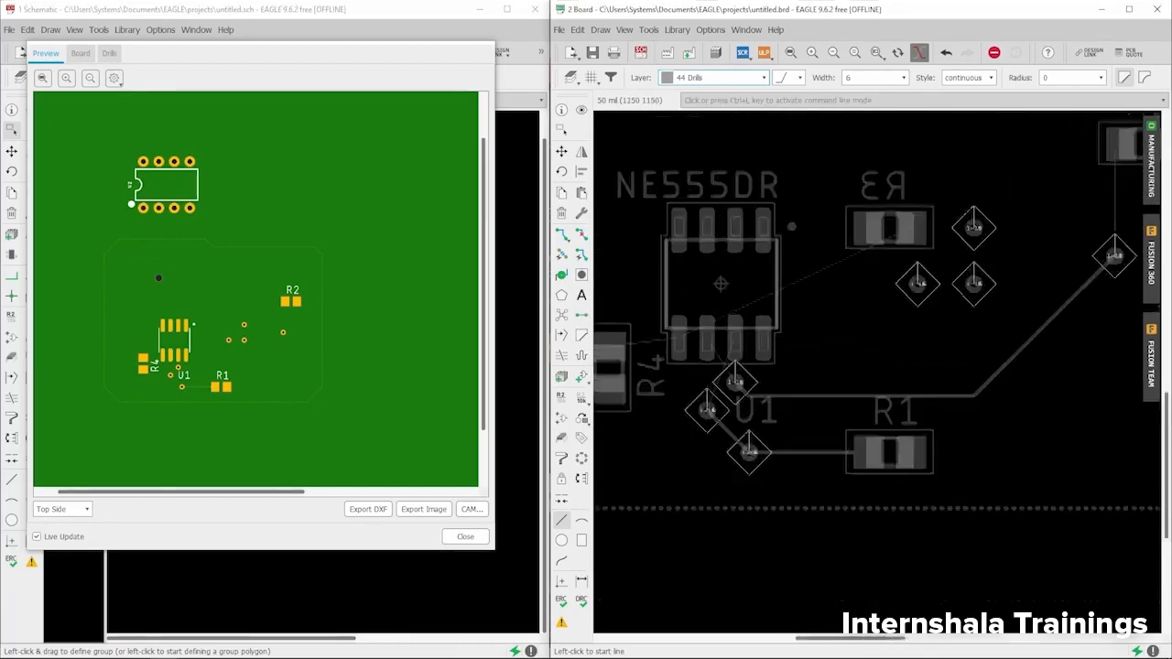
pyautogui.scroll(-2, 837, 351)
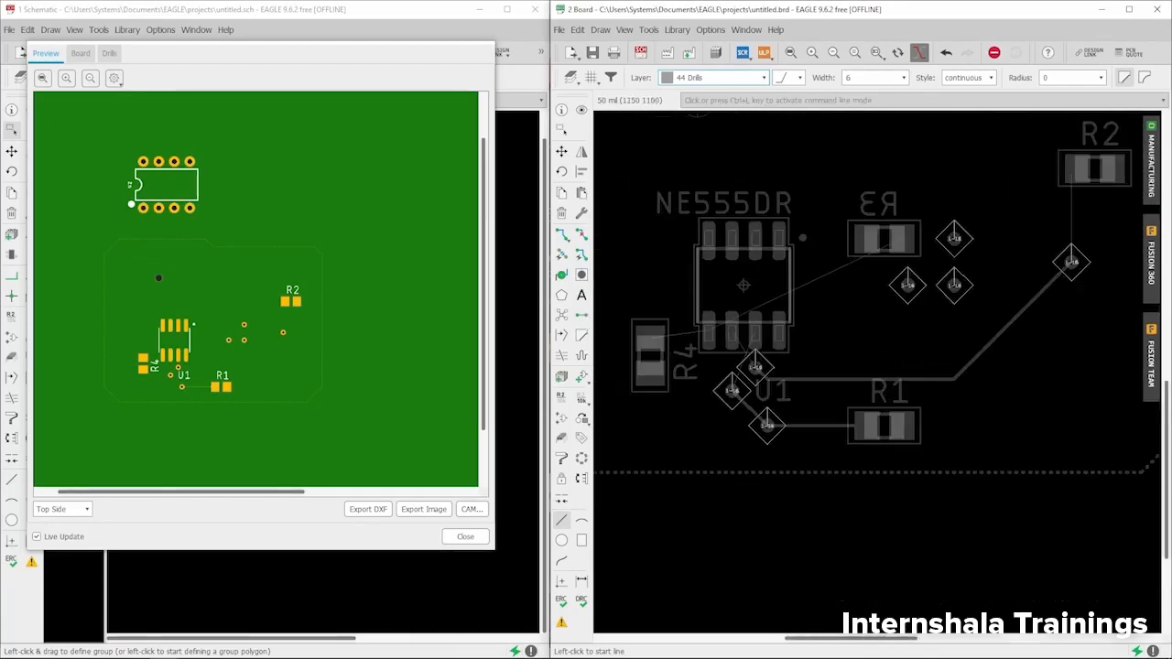
# - Switch the active layer to 45 Holes and zoom in on the mounting hole above NE555DR
pyautogui.click(708, 87)
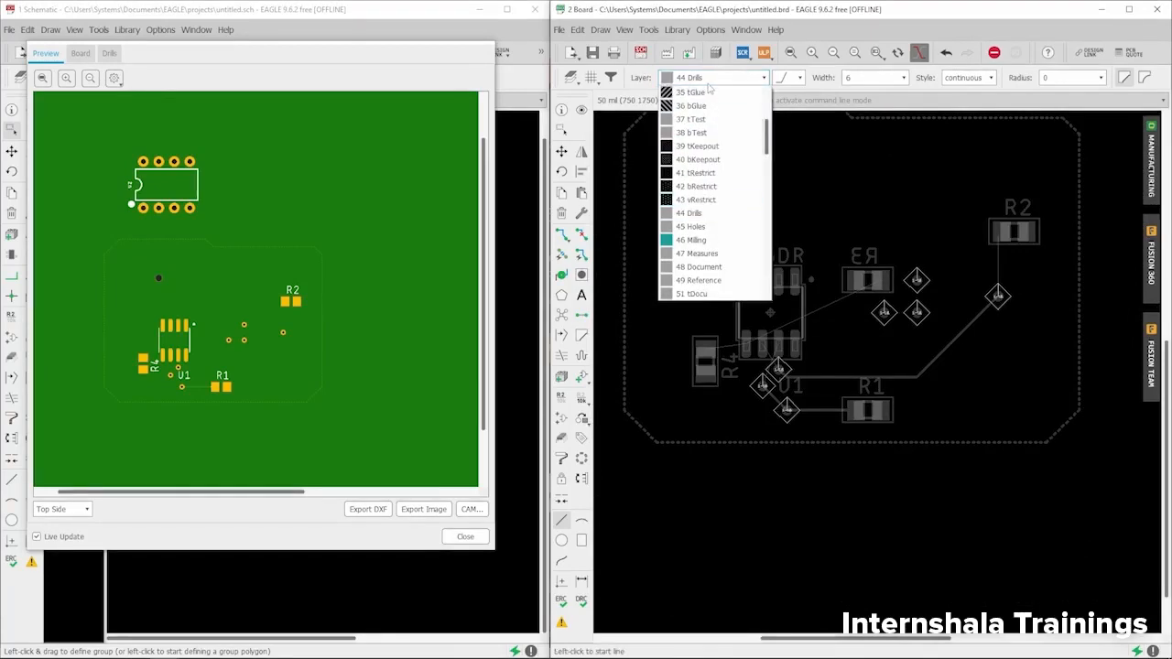
pyautogui.click(691, 227)
pyautogui.scroll(3, 739, 188)
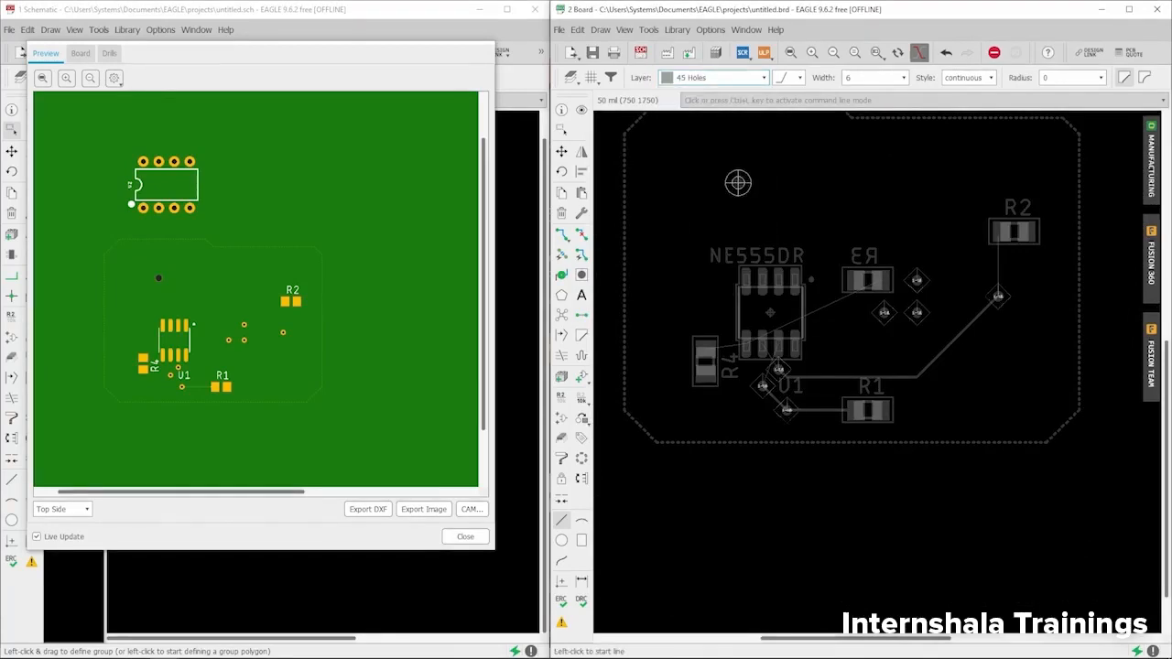
pyautogui.scroll(1, 737, 182)
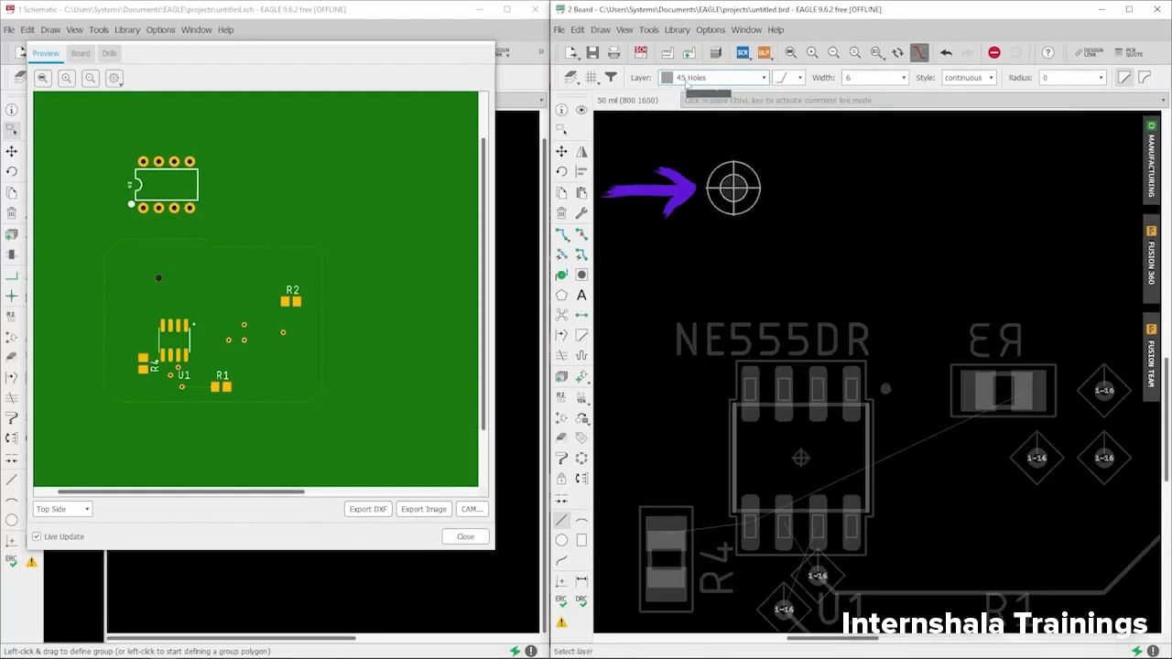
# - Browse the other board layers in the layer list, then close it with 45 Holes still active
pyautogui.click(732, 81)
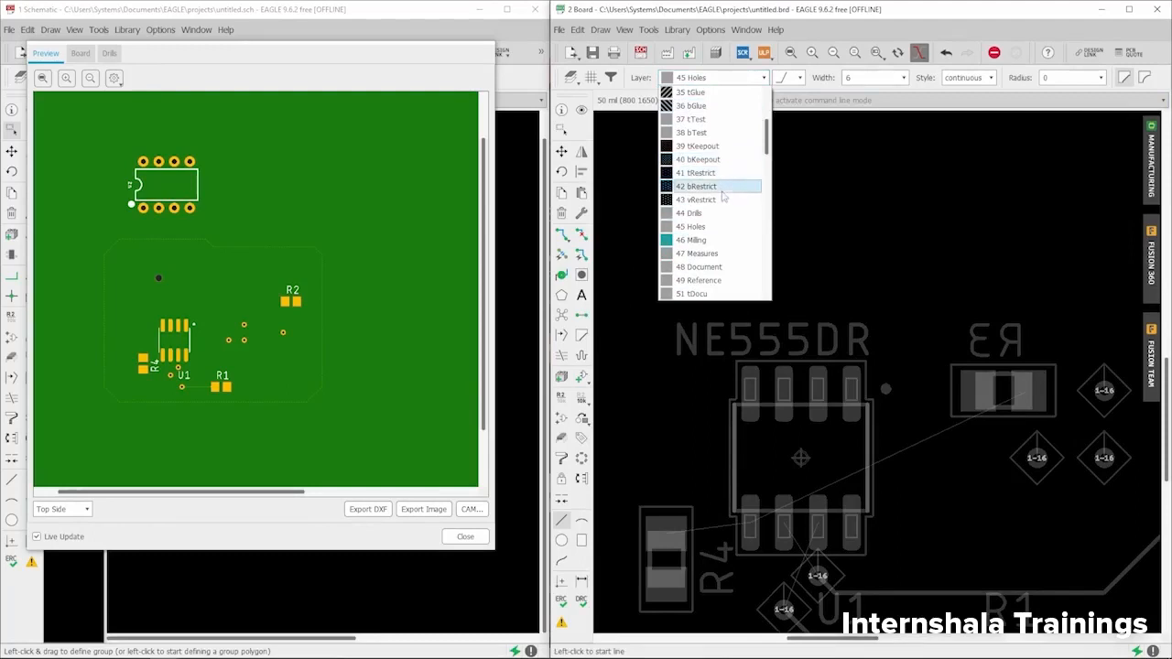
pyautogui.scroll(-2, 721, 209)
pyautogui.scroll(-2, 721, 210)
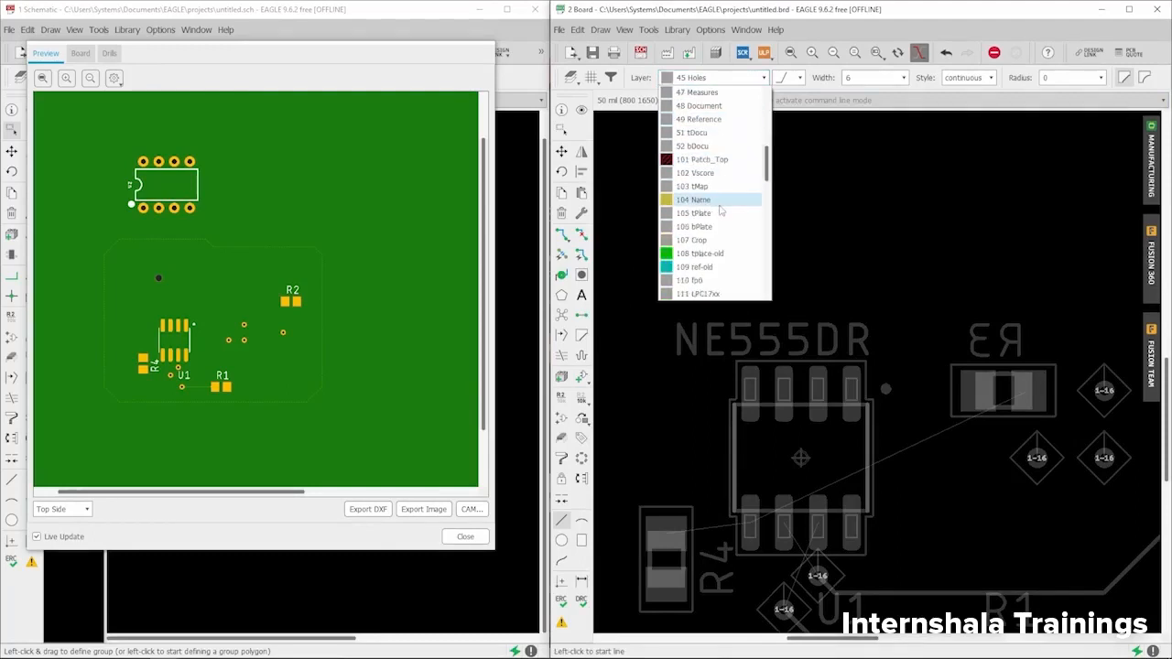
pyautogui.scroll(-5, 720, 209)
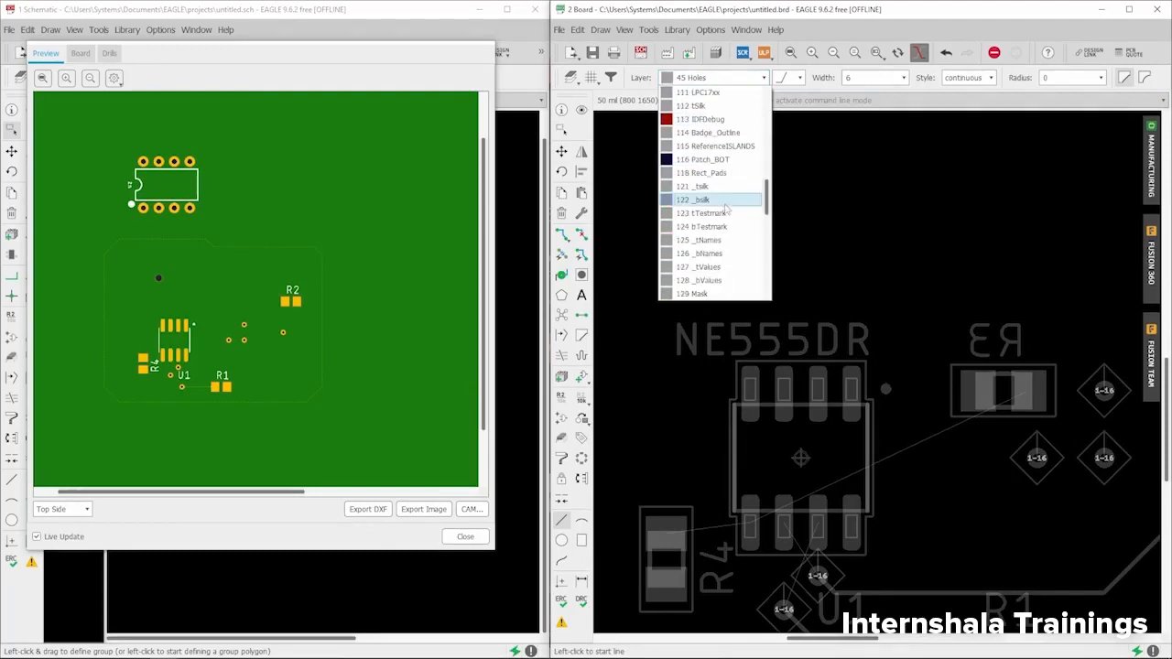
pyautogui.moveTo(766, 197); pyautogui.dragTo(767, 106)
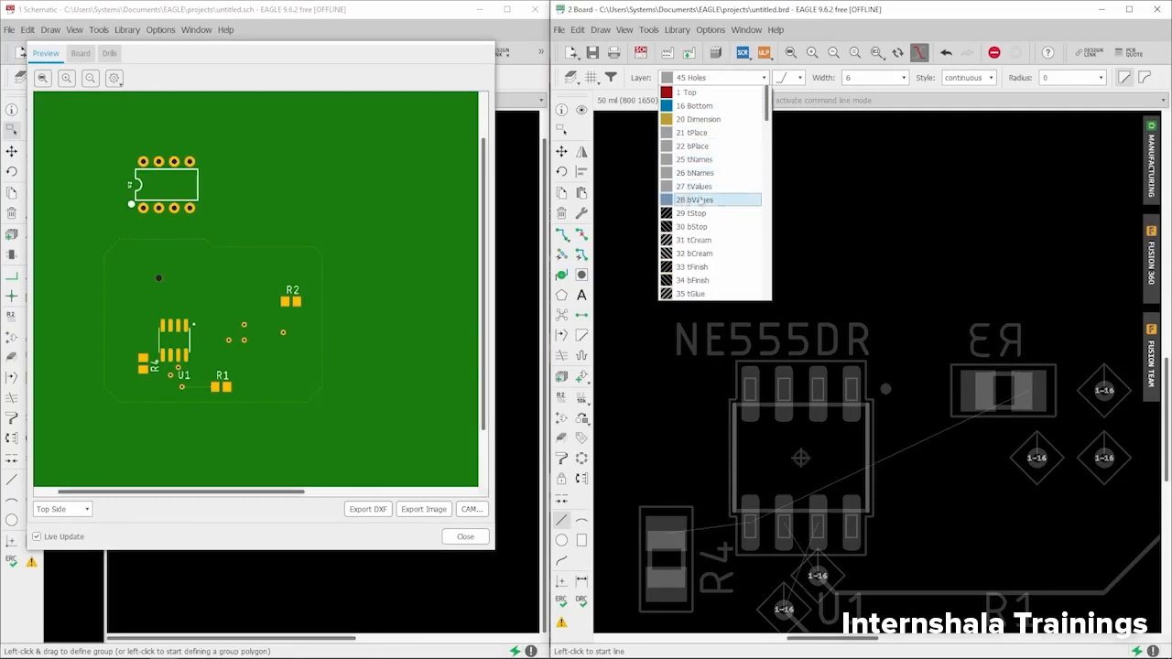
pyautogui.scroll(-2, 720, 201)
pyautogui.scroll(-1, 712, 217)
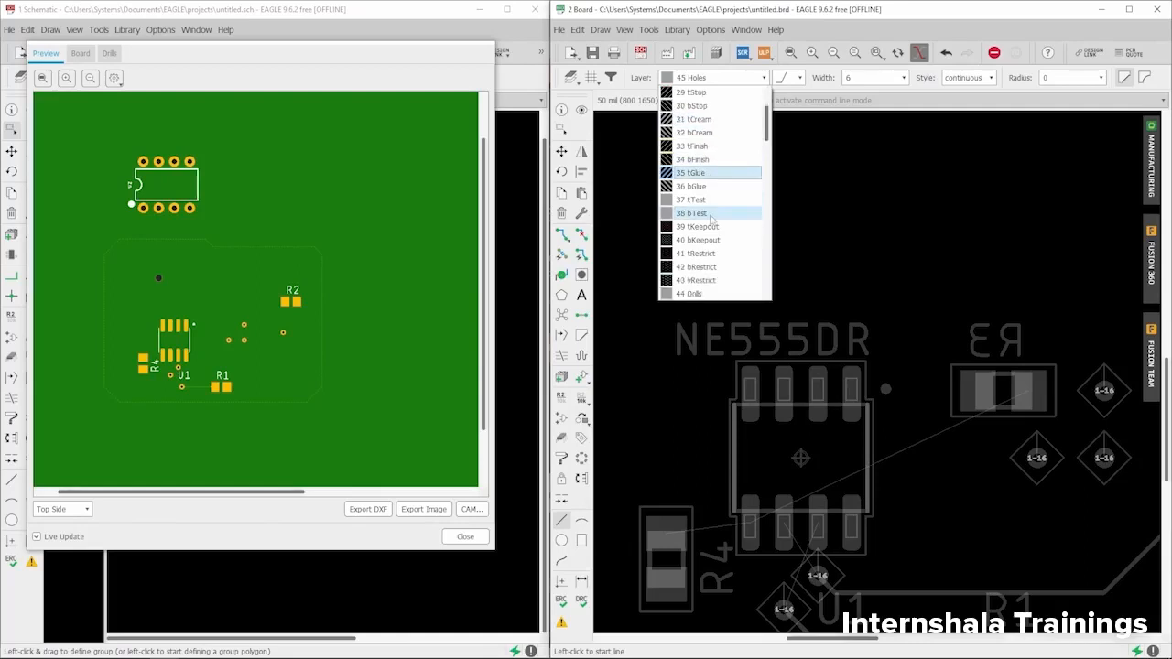
pyautogui.scroll(-2, 711, 218)
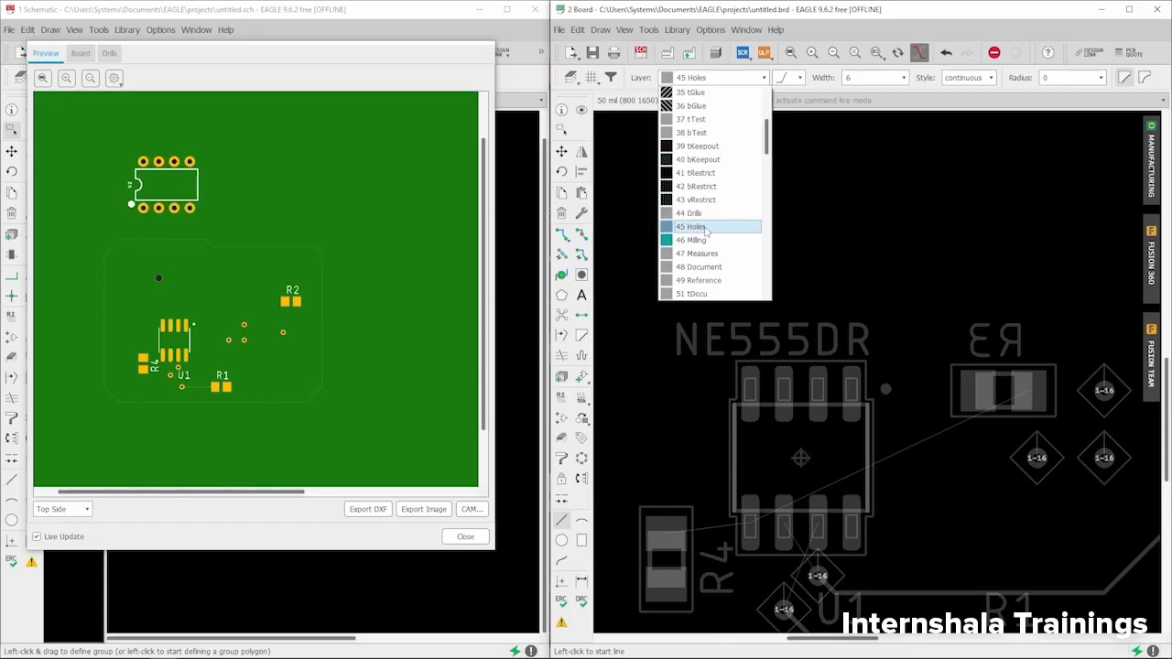
pyautogui.scroll(-3, 707, 232)
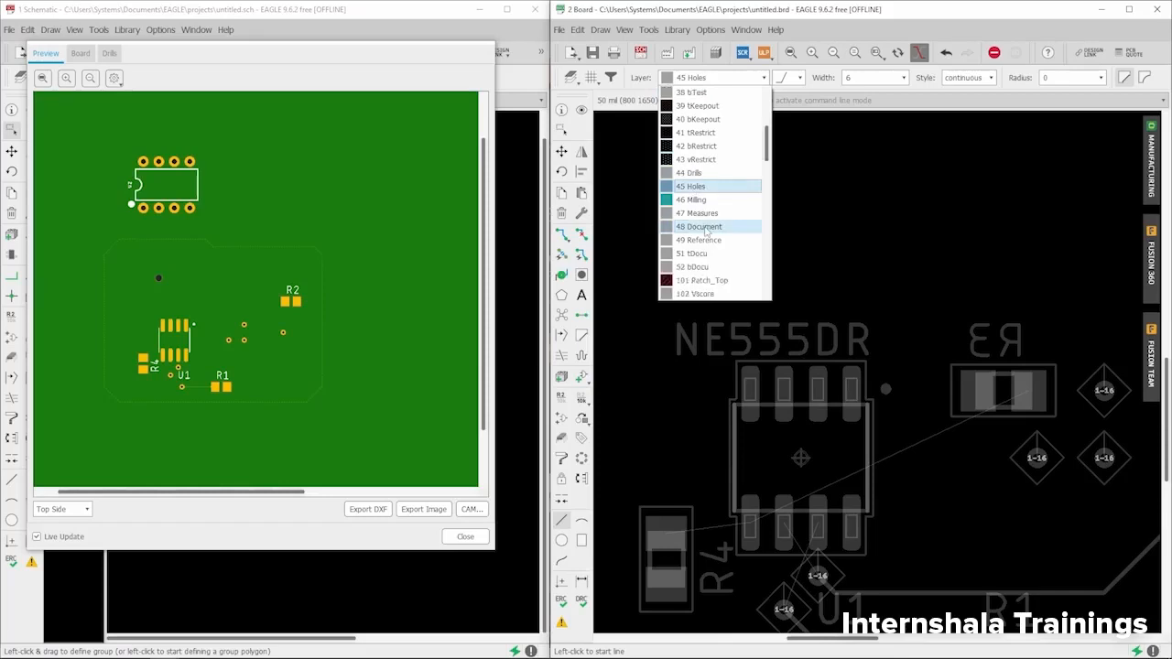
pyautogui.click(793, 17)
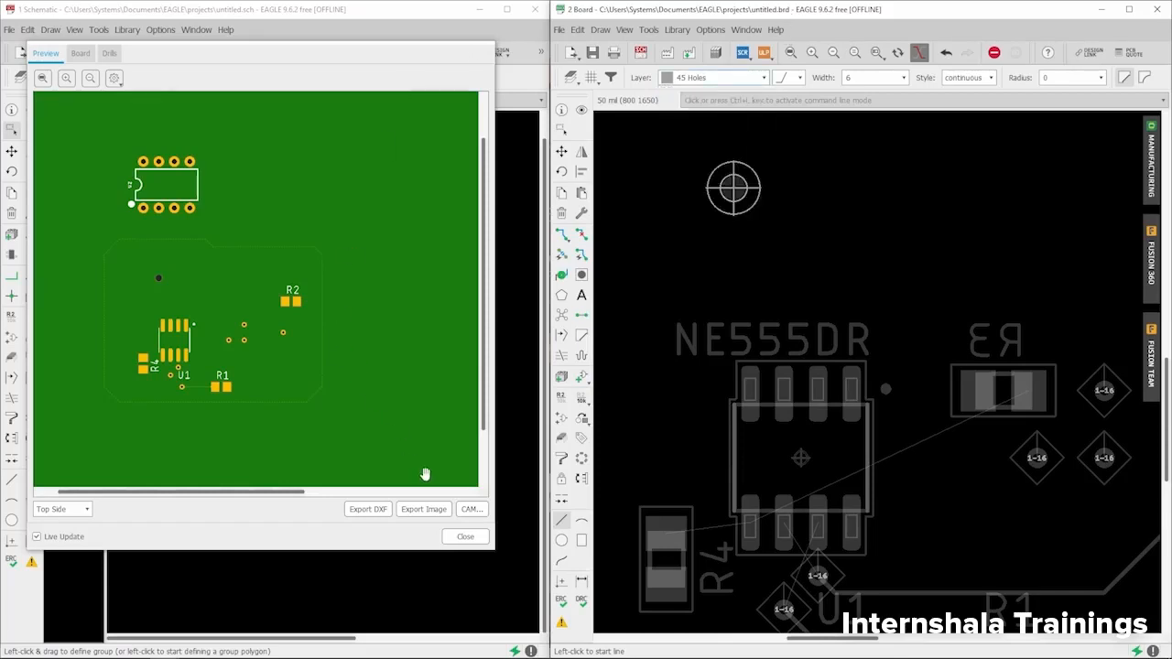
# - Close the board preview to show the schematic, zoom out, and leave 45 Holes as the active layer
pyautogui.click(466, 537)
pyautogui.scroll(-5, 709, 231)
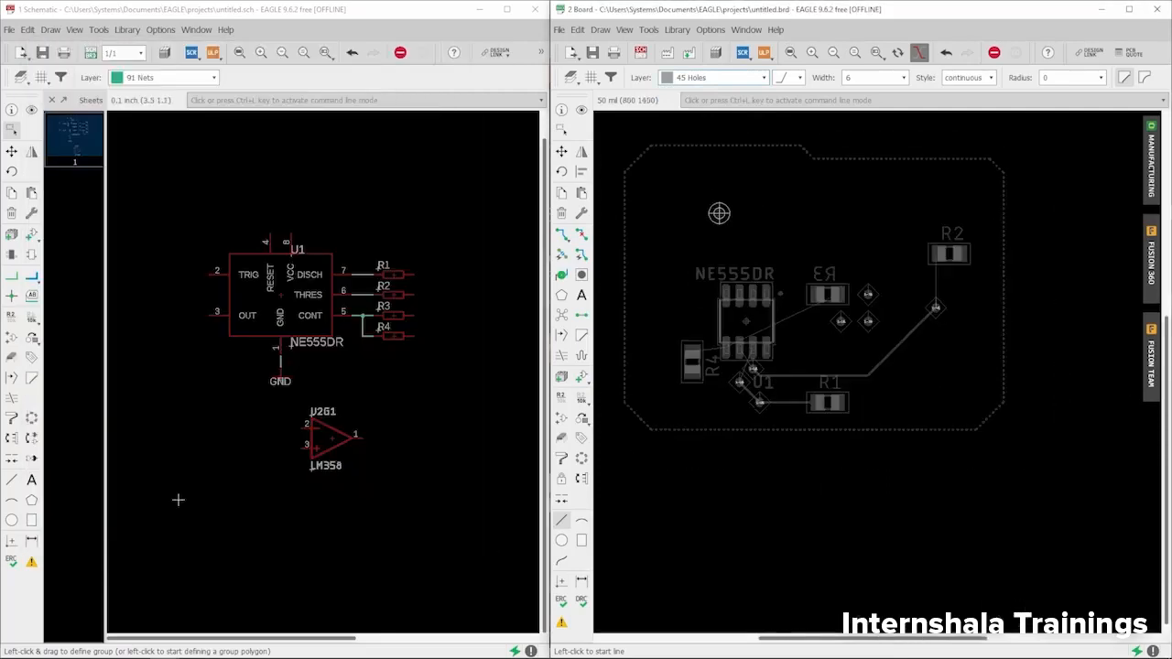
pyautogui.scroll(-3, 720, 266)
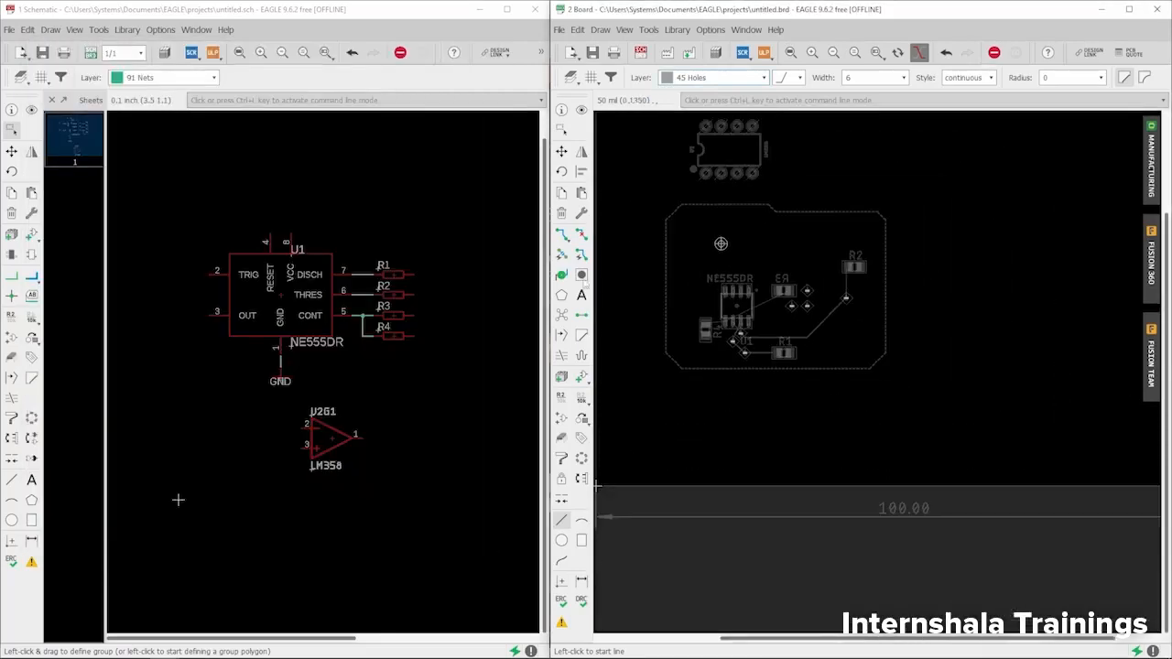
pyautogui.click(698, 78)
pyautogui.click(698, 81)
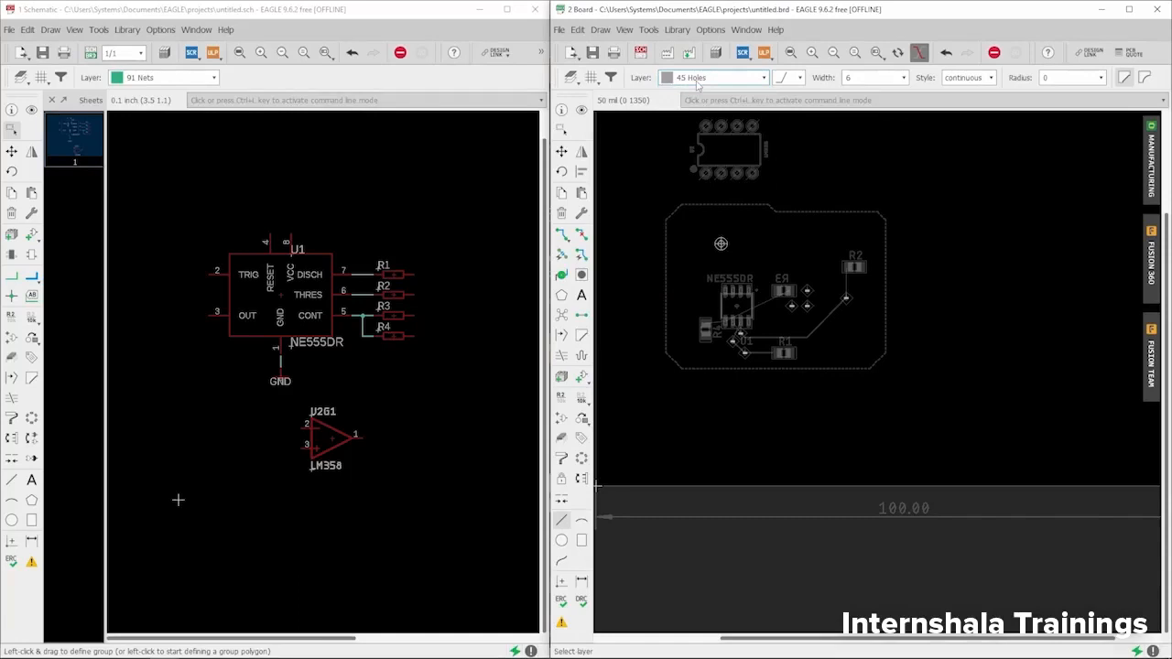